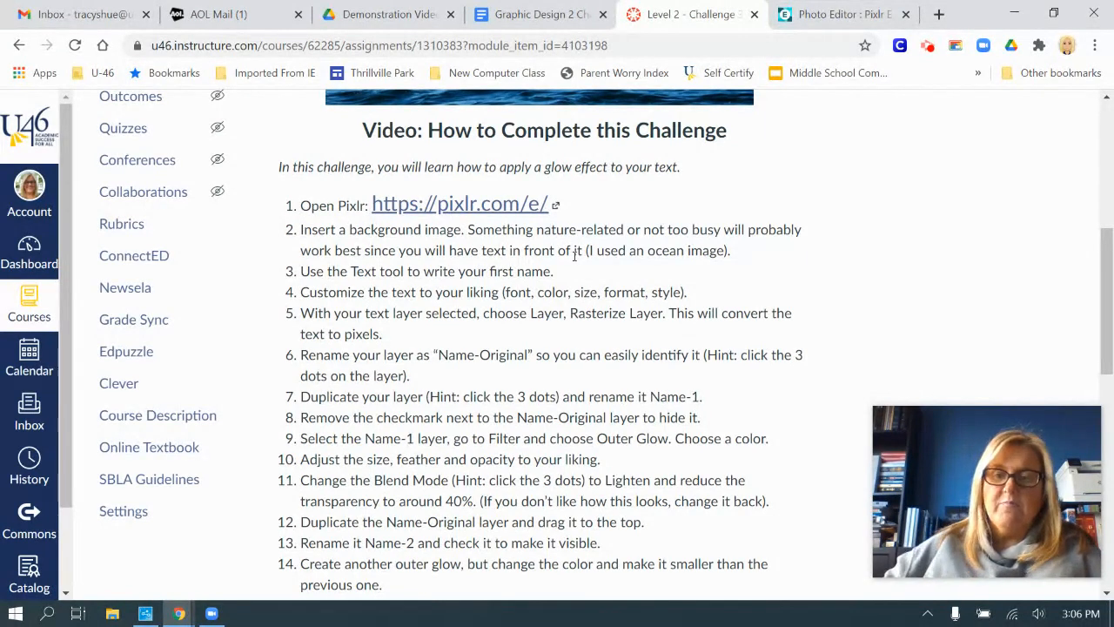
# - Switch to Pixlr E and open ocean.jpg from the Images folder on the staff home drive (G:)
pyautogui.scroll(2, 575, 255)
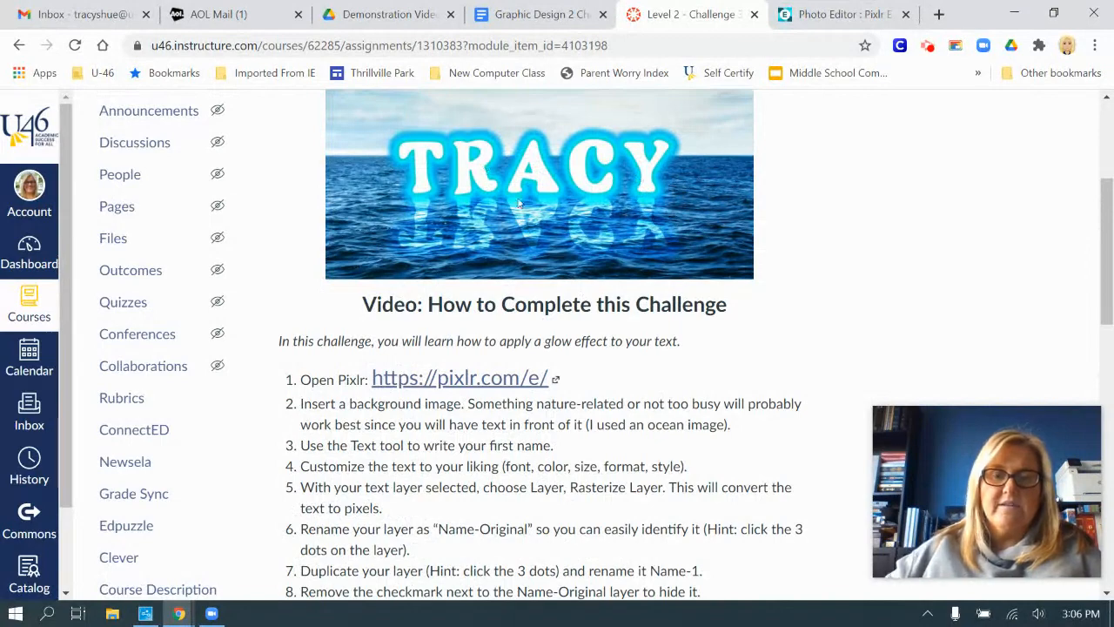
pyautogui.click(840, 23)
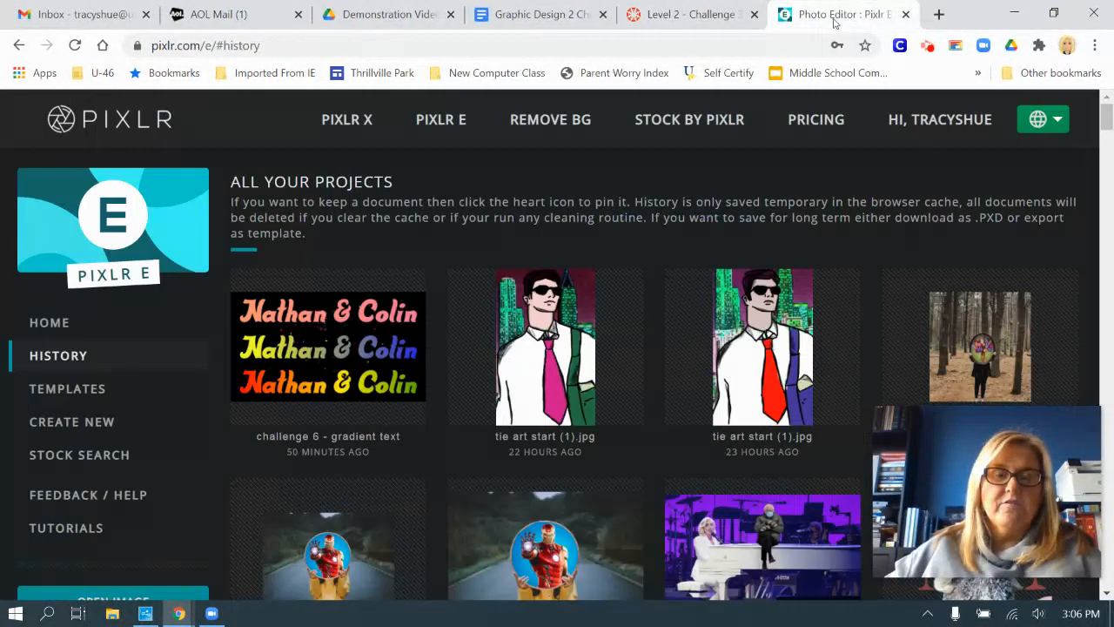
pyautogui.scroll(-2, 306, 246)
pyautogui.click(139, 430)
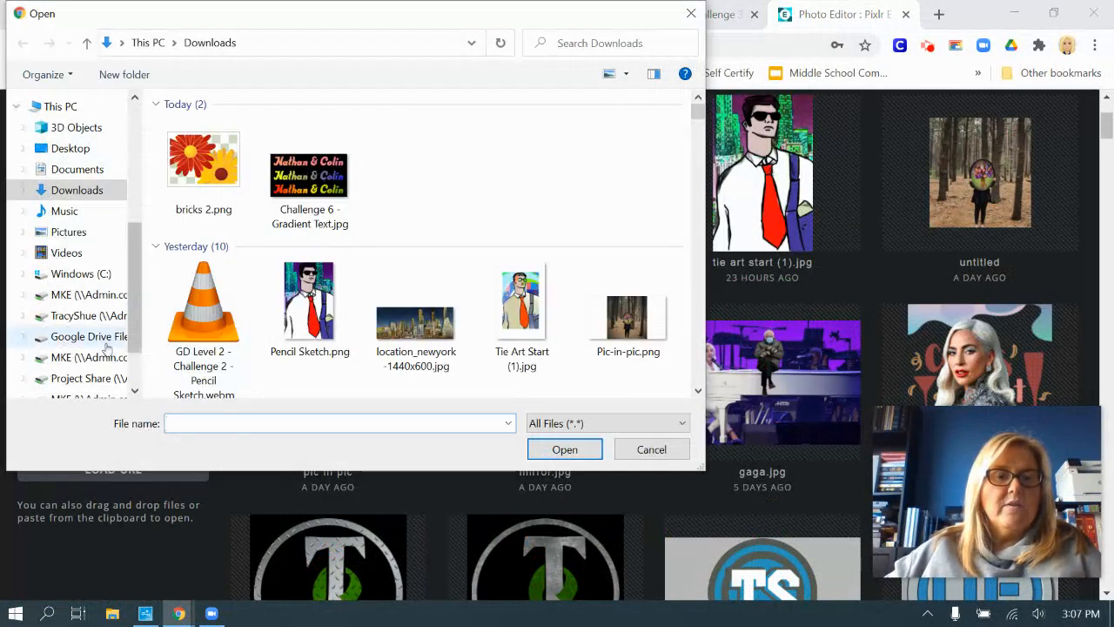
pyautogui.click(80, 318)
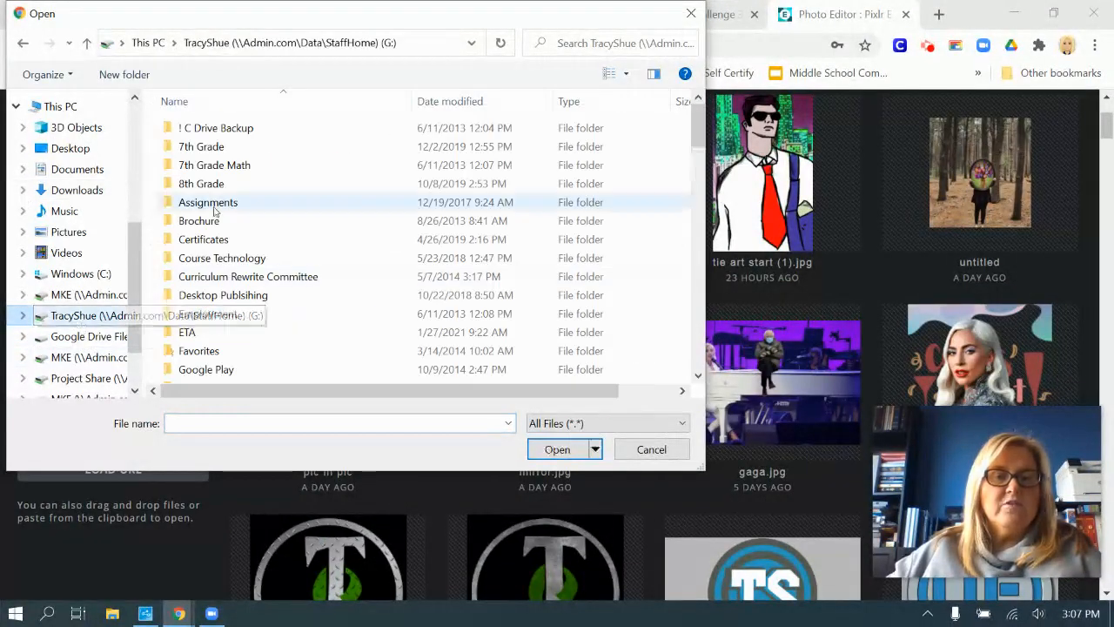
pyautogui.scroll(-3, 235, 330)
pyautogui.doubleClick(209, 281)
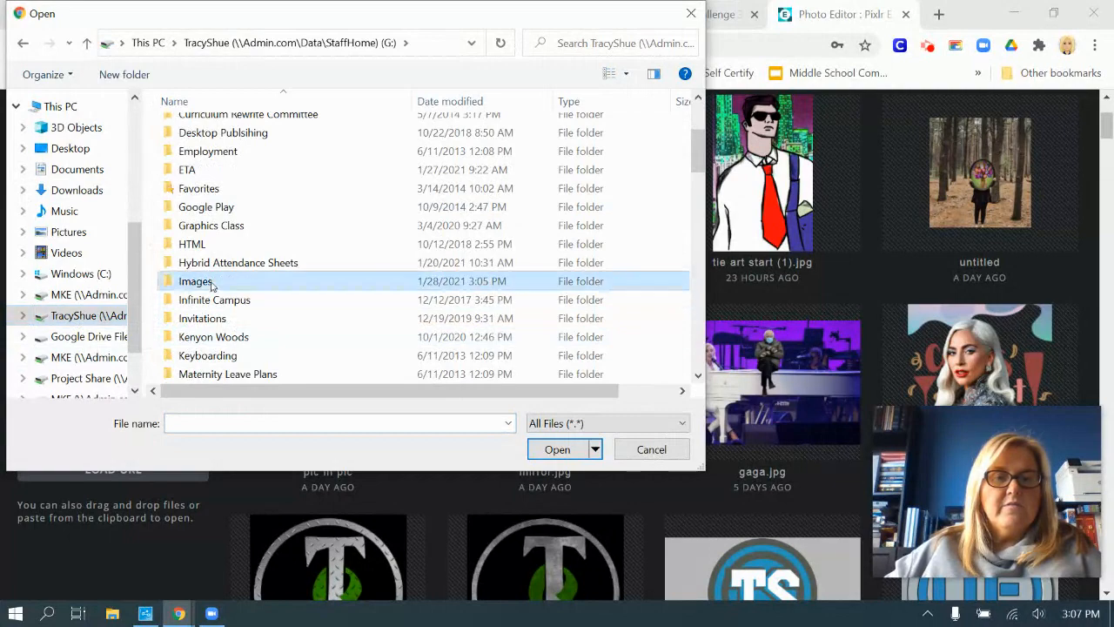
pyautogui.click(207, 148)
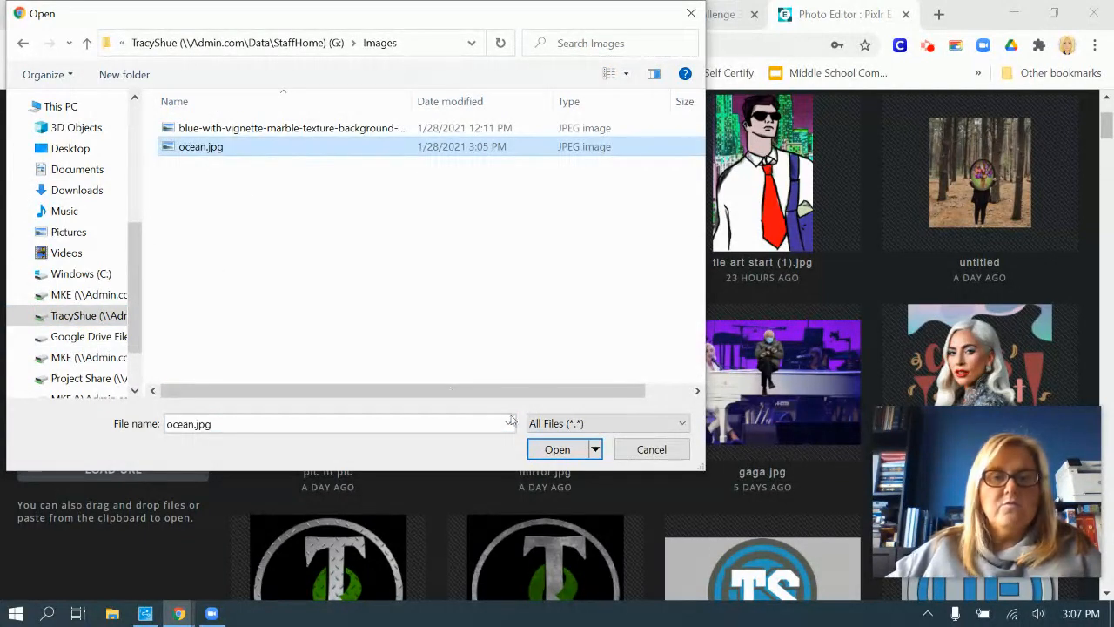
pyautogui.click(545, 449)
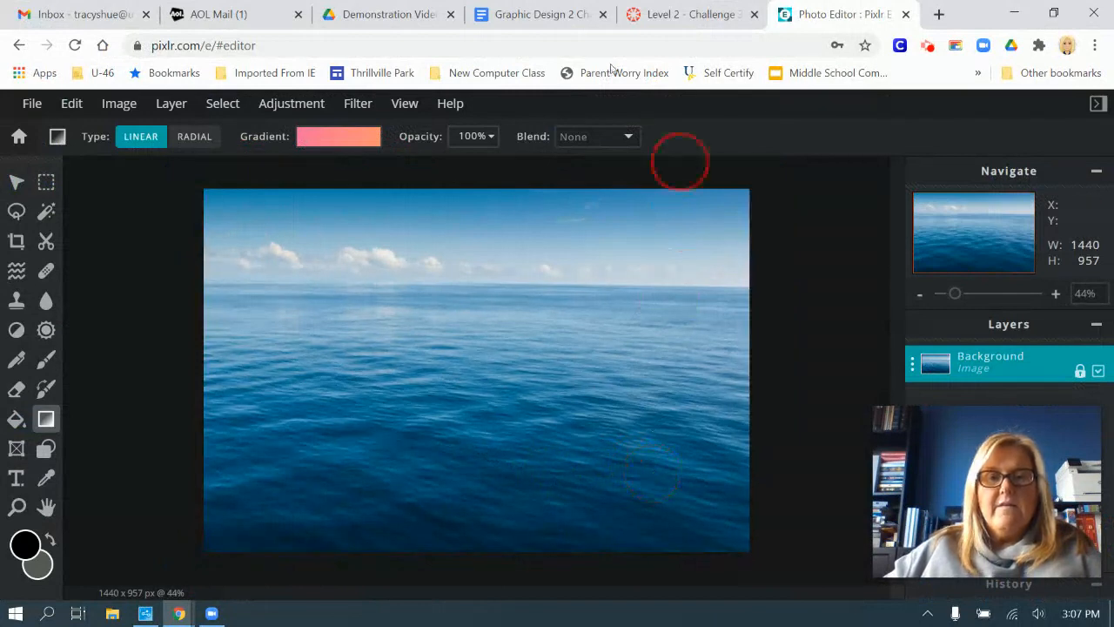
# - Check the challenge instructions, then add a text layer containing the first name over the ocean image in Pixlr E
pyautogui.click(527, 14)
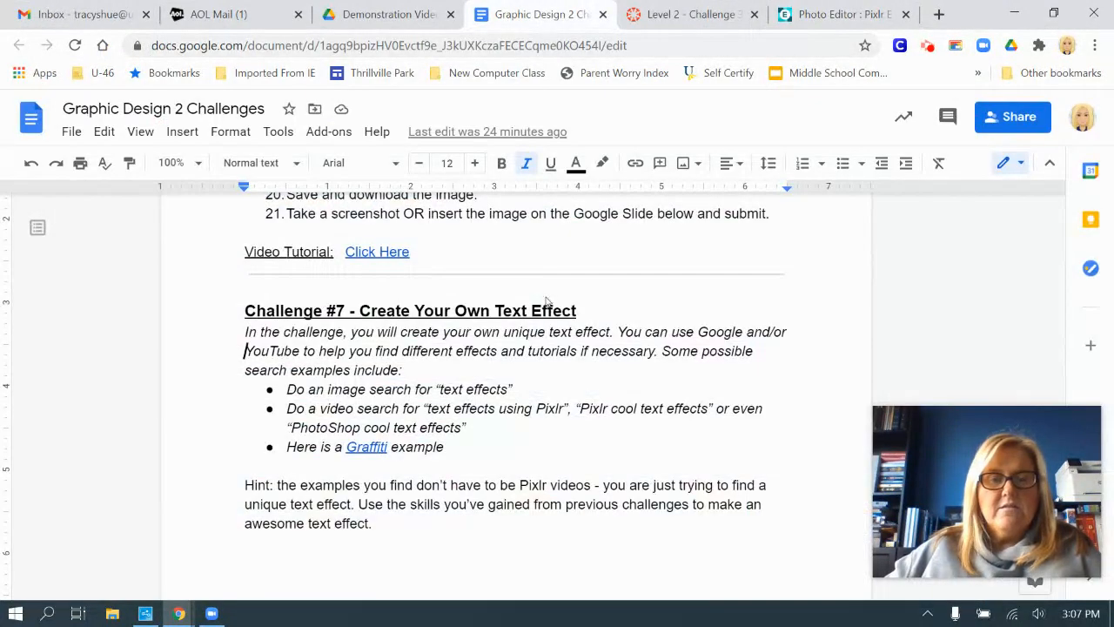
pyautogui.click(692, 14)
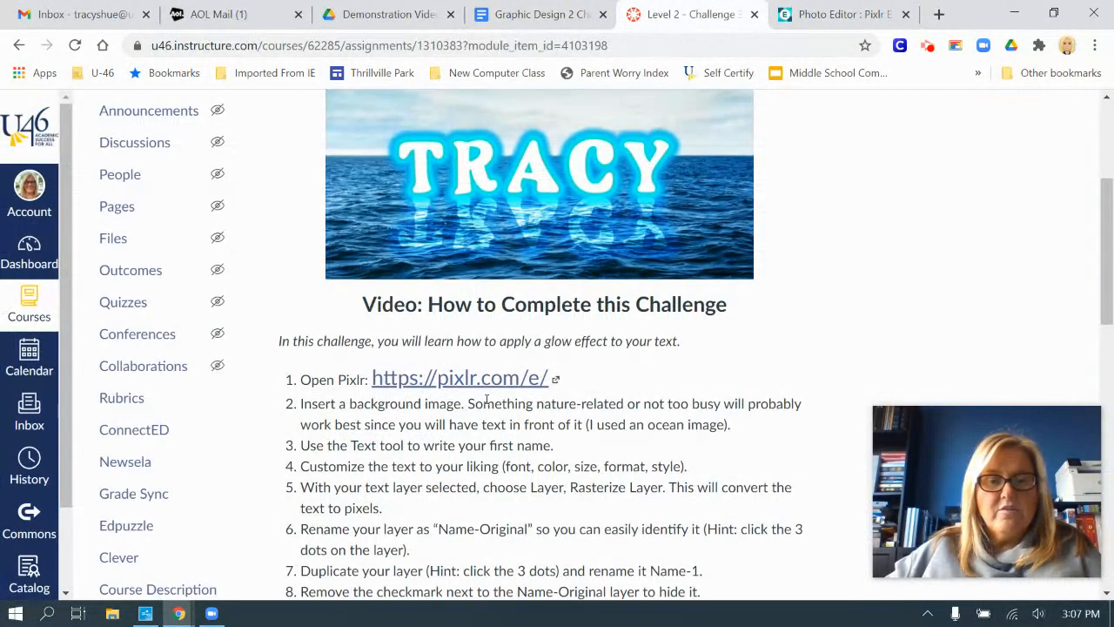
pyautogui.scroll(-1, 488, 400)
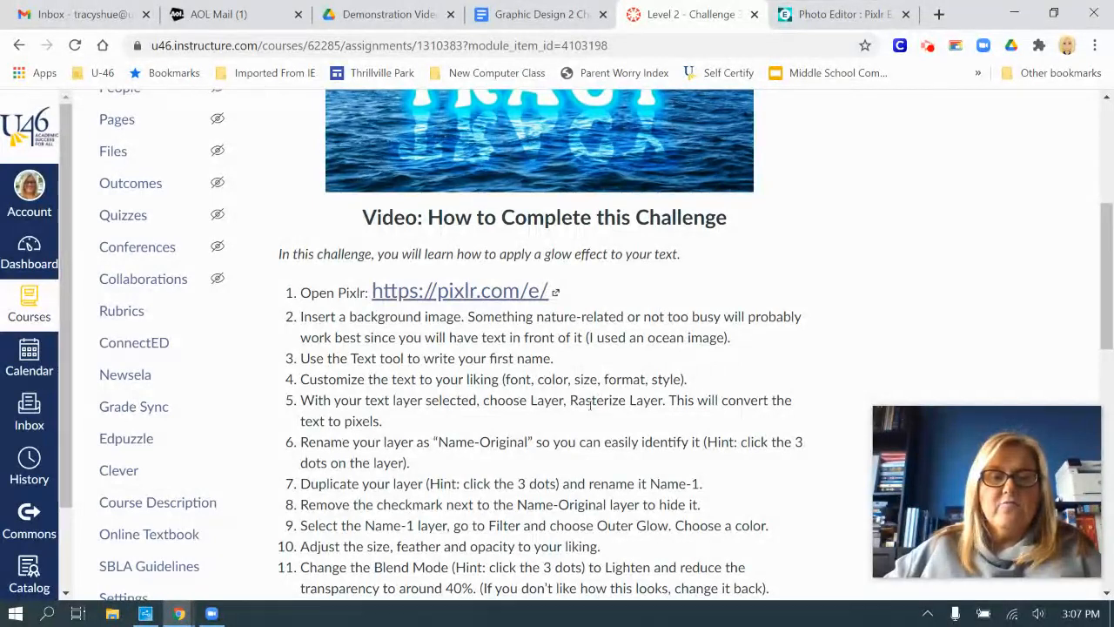
pyautogui.click(844, 14)
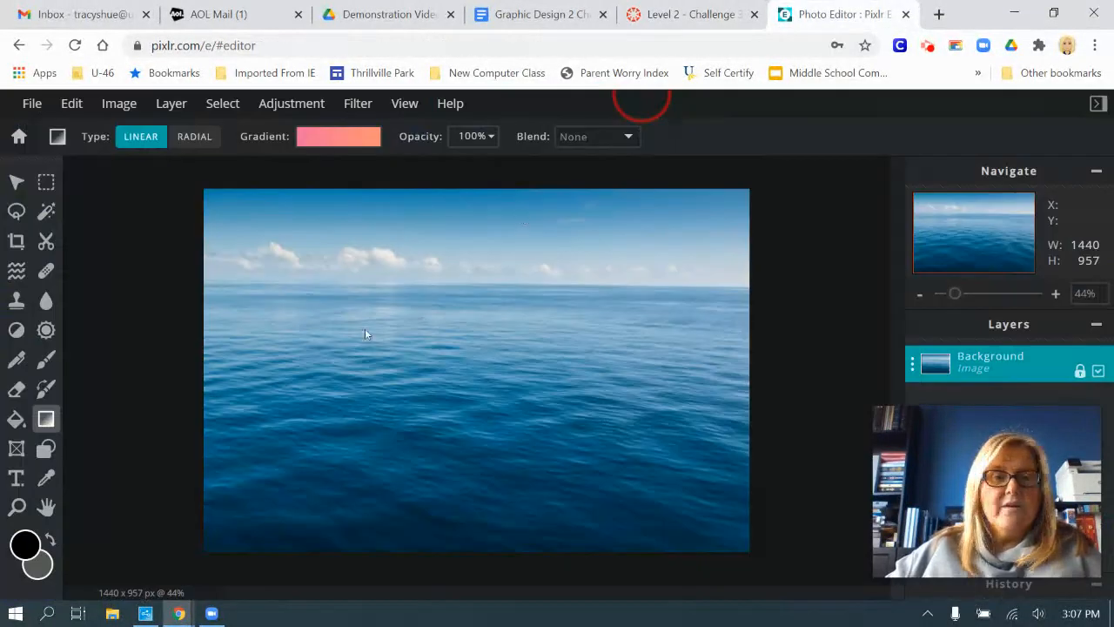
pyautogui.click(16, 479)
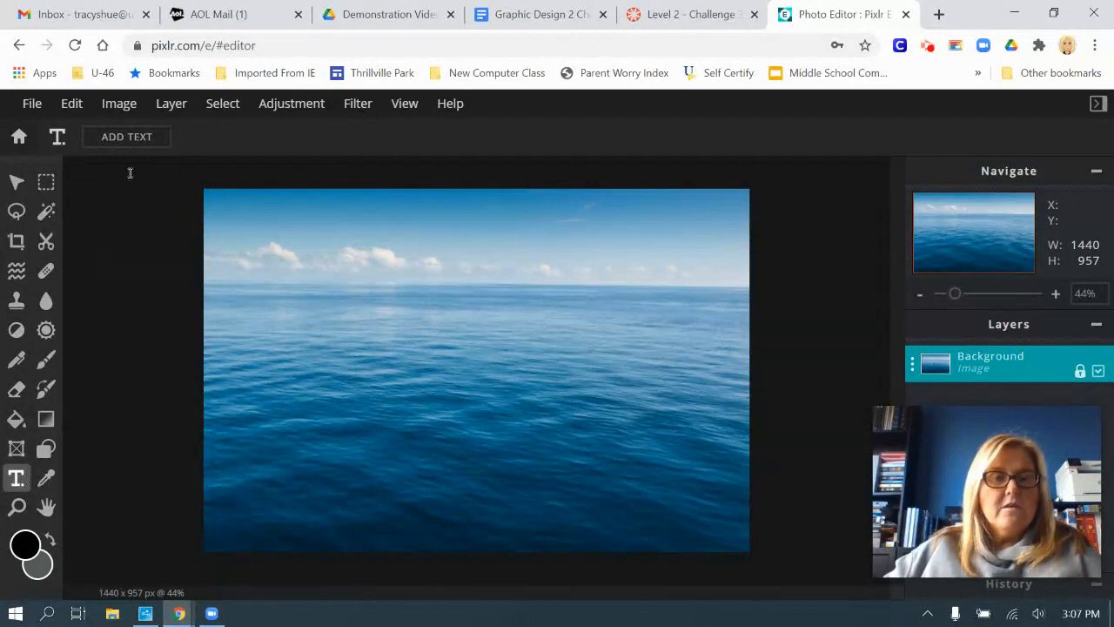
pyautogui.click(128, 137)
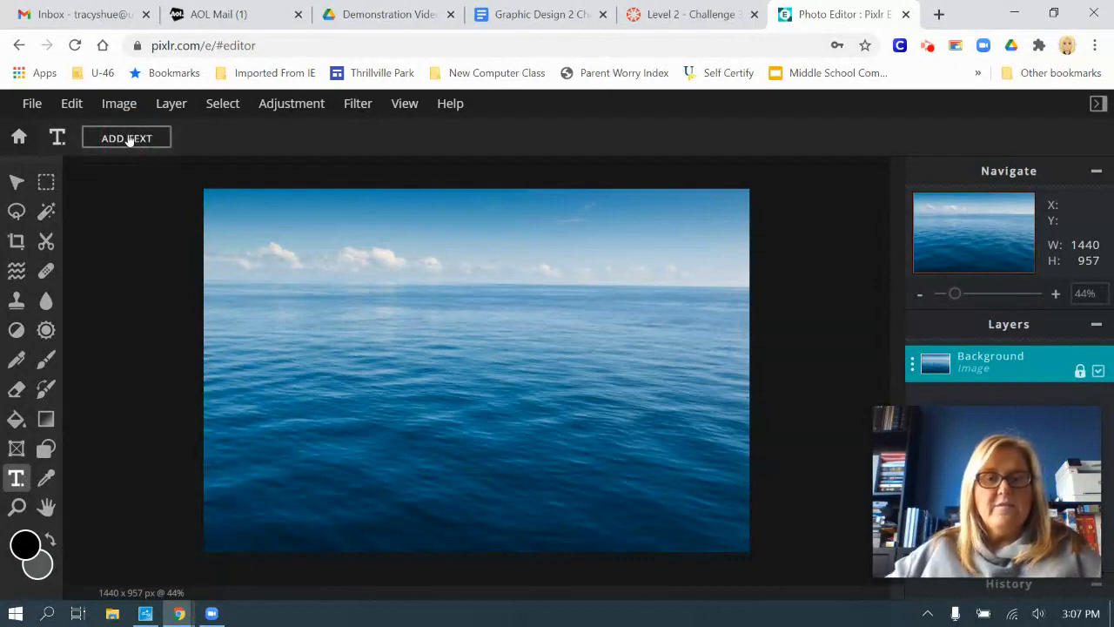
pyautogui.write('Tracy')
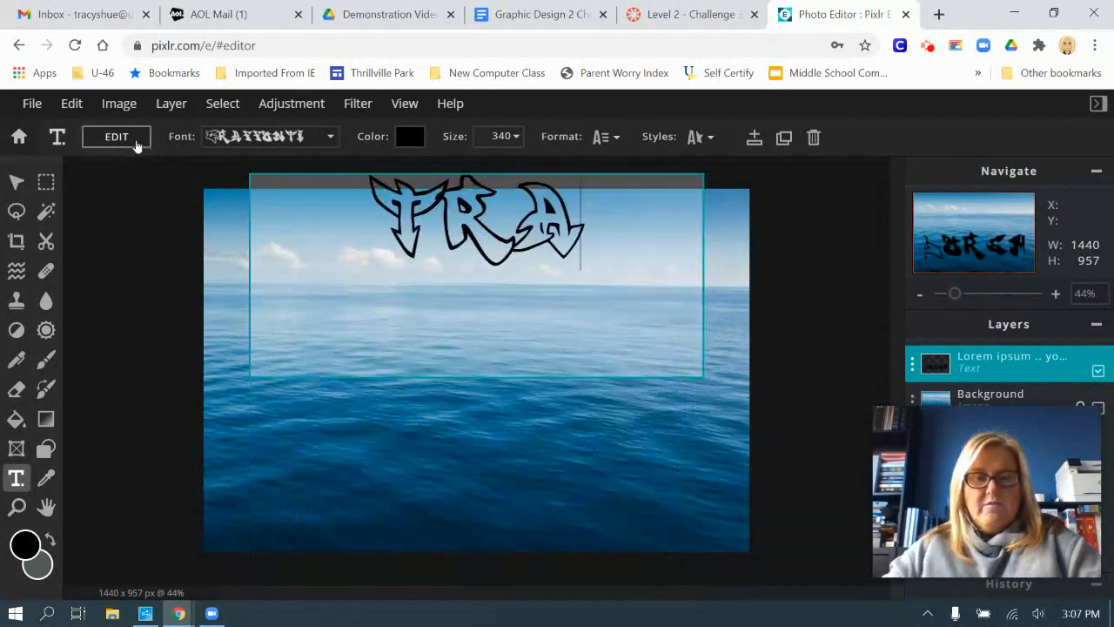
pyautogui.moveTo(637, 233); pyautogui.dragTo(292, 225)
# - Set the name text's font to Sweeneey and its color to white
pyautogui.click(316, 137)
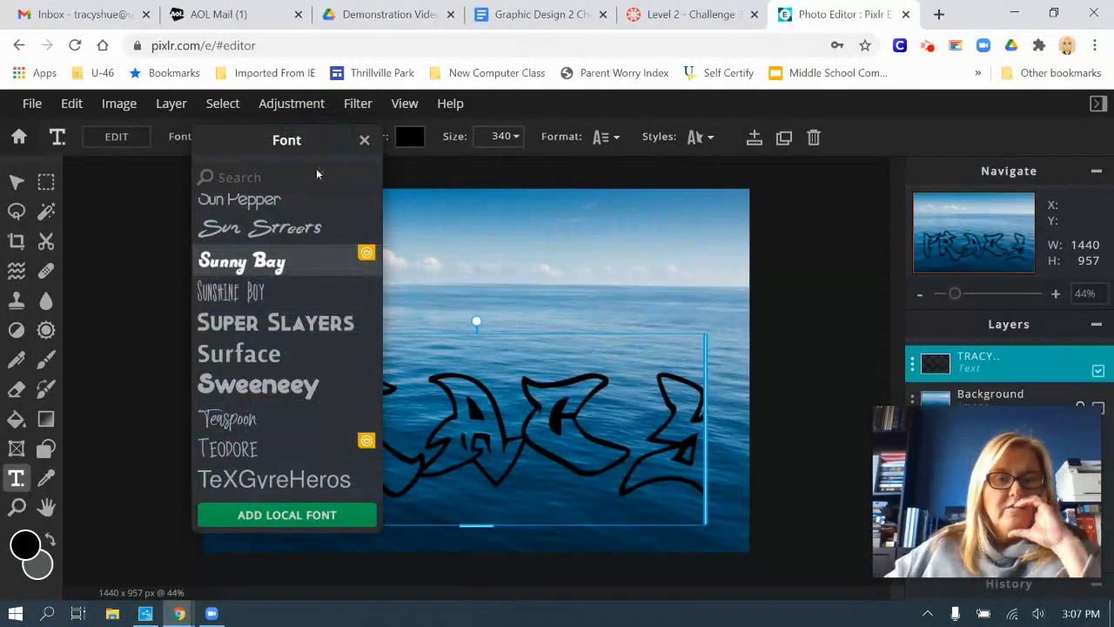
pyautogui.scroll(-3, 306, 243)
pyautogui.click(296, 222)
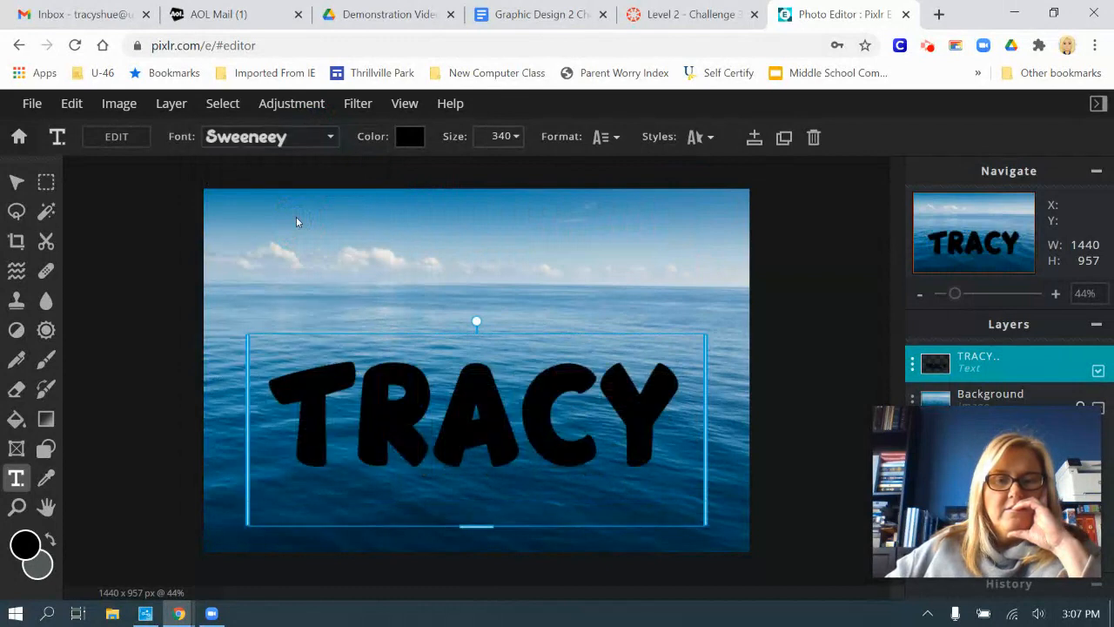
pyautogui.click(412, 137)
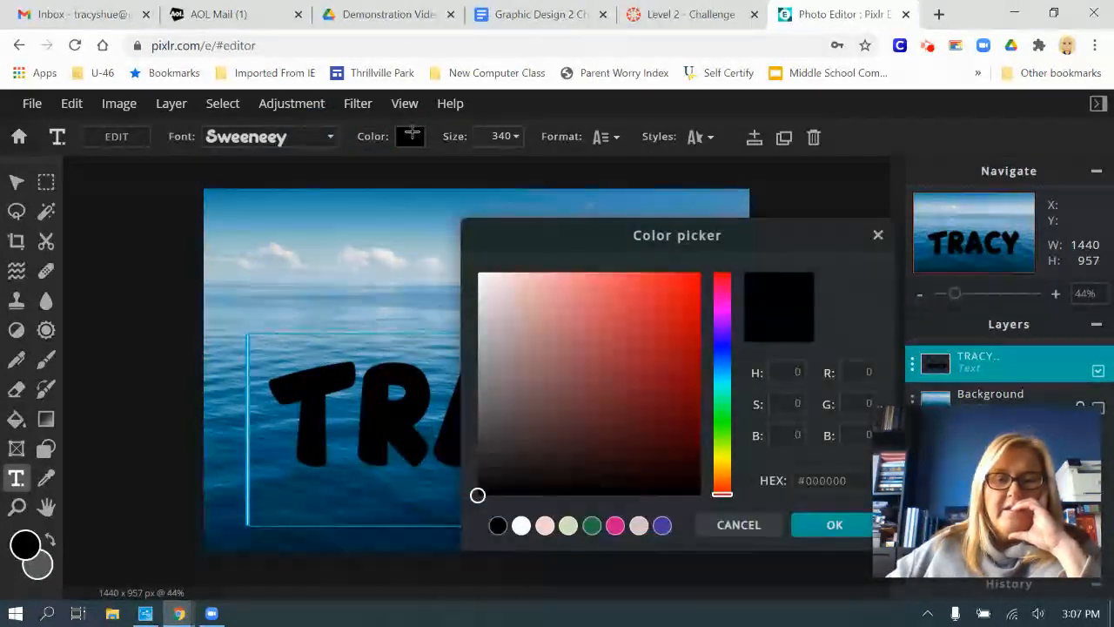
pyautogui.click(521, 525)
pyautogui.click(815, 527)
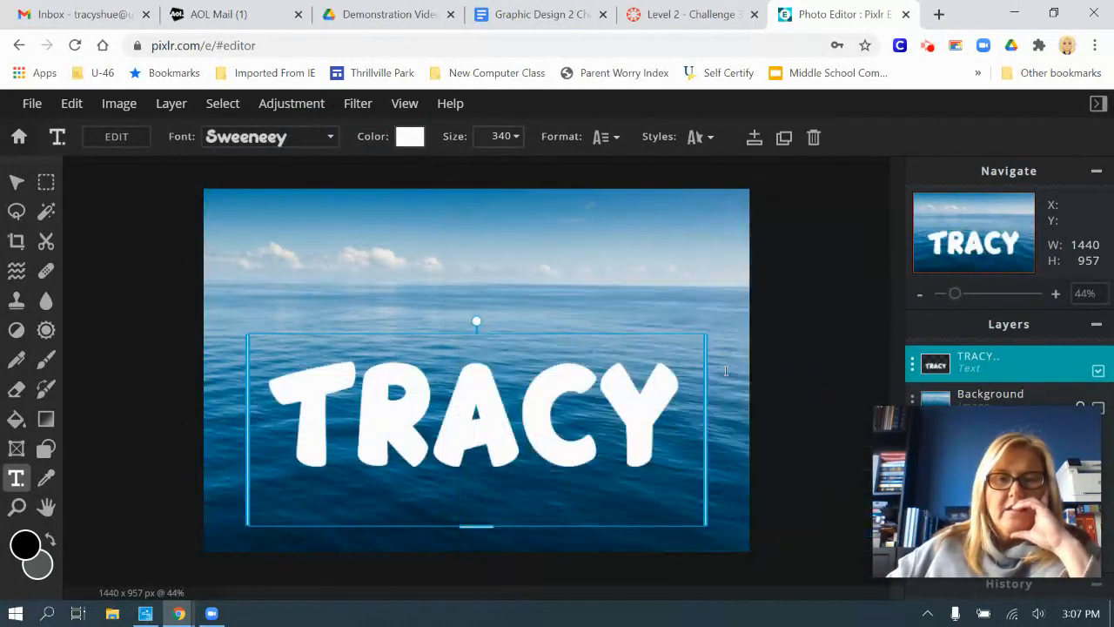
# - Enlarge the name text to size 390
pyautogui.click(518, 138)
pyautogui.click(447, 167)
pyautogui.moveTo(447, 167); pyautogui.dragTo(452, 166)
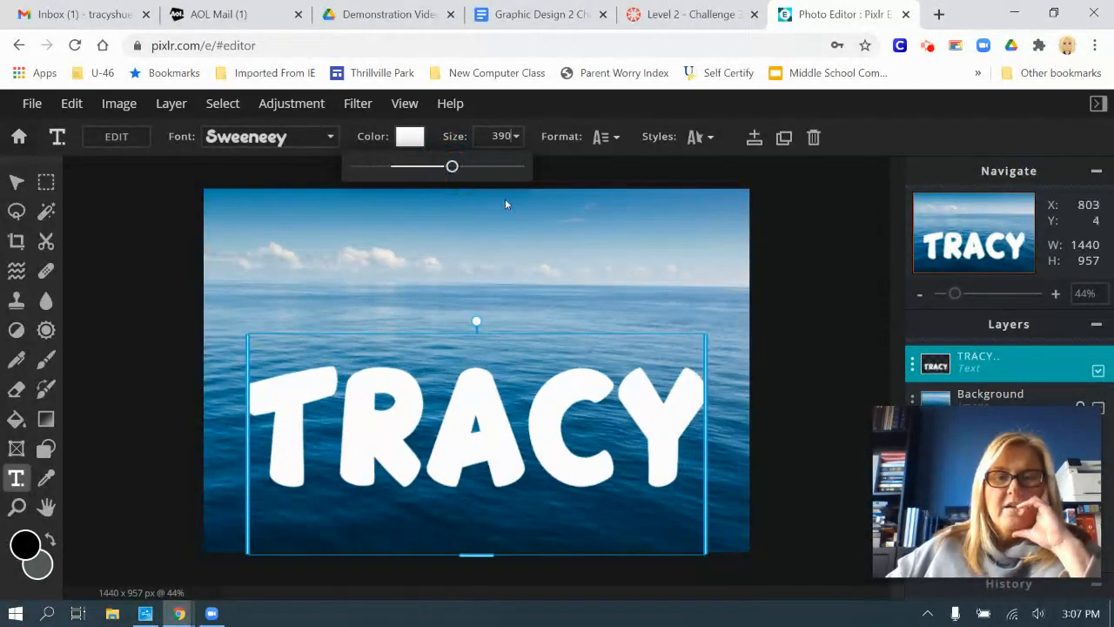
# - Set the name text's line space to 8 and its letter space to 11
pyautogui.click(605, 139)
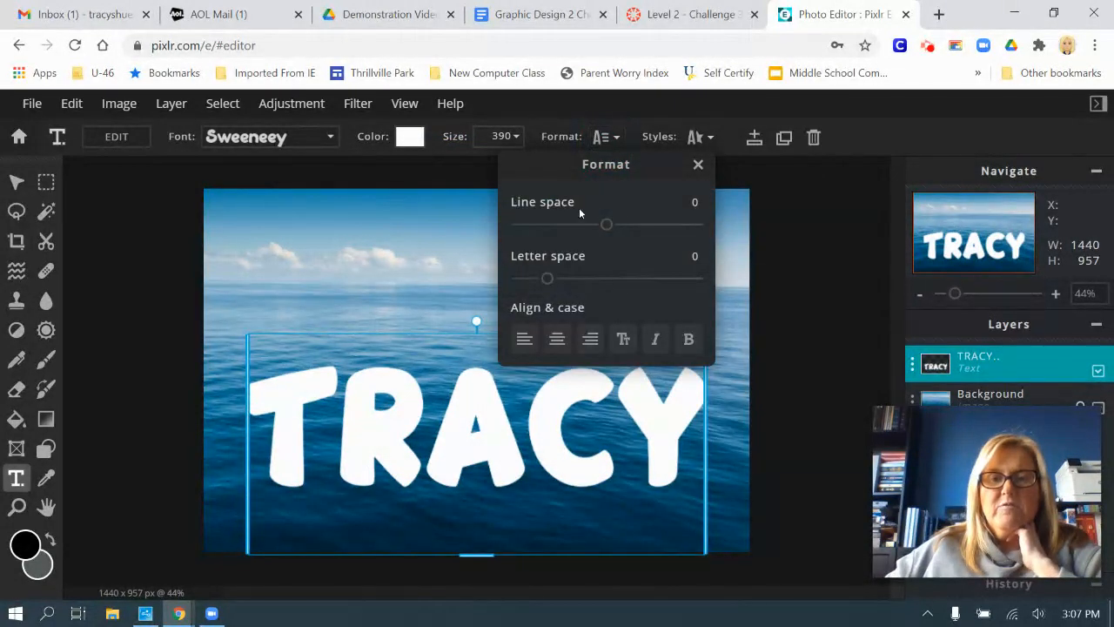
pyautogui.moveTo(607, 224); pyautogui.dragTo(622, 227)
pyautogui.click(622, 226)
pyautogui.moveTo(621, 225); pyautogui.dragTo(614, 224)
pyautogui.moveTo(546, 279); pyautogui.dragTo(564, 279)
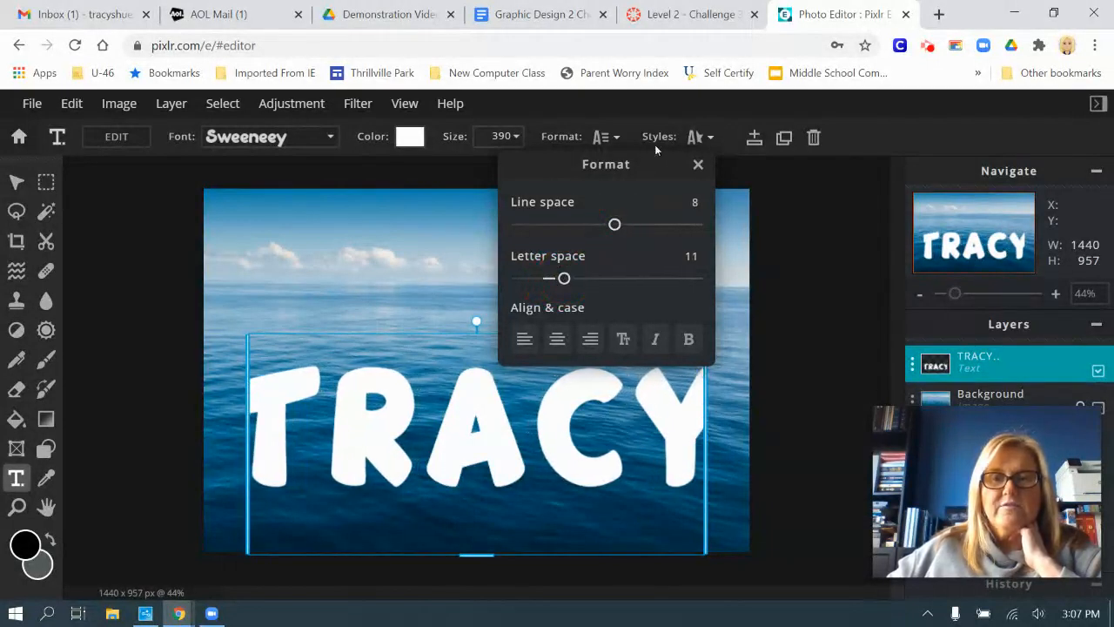
# - Widen the name's text box to the image's full 1440 px width and move it up to about Y 188
pyautogui.click(702, 137)
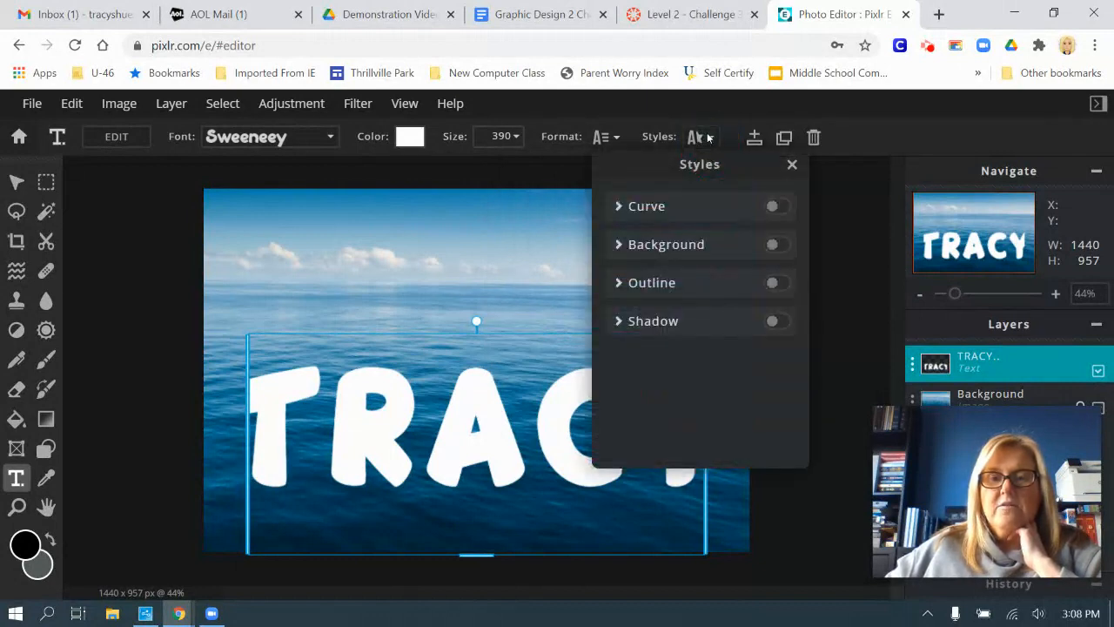
pyautogui.moveTo(710, 447); pyautogui.dragTo(758, 447)
pyautogui.moveTo(251, 441); pyautogui.dragTo(203, 441)
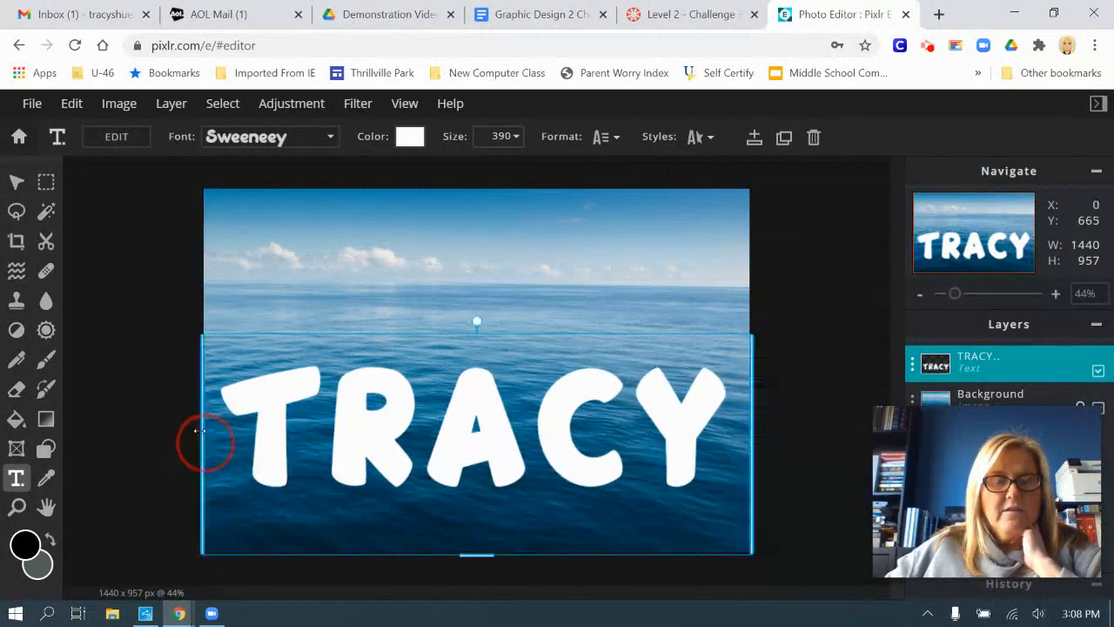
pyautogui.click(13, 183)
pyautogui.moveTo(477, 474); pyautogui.dragTo(482, 390)
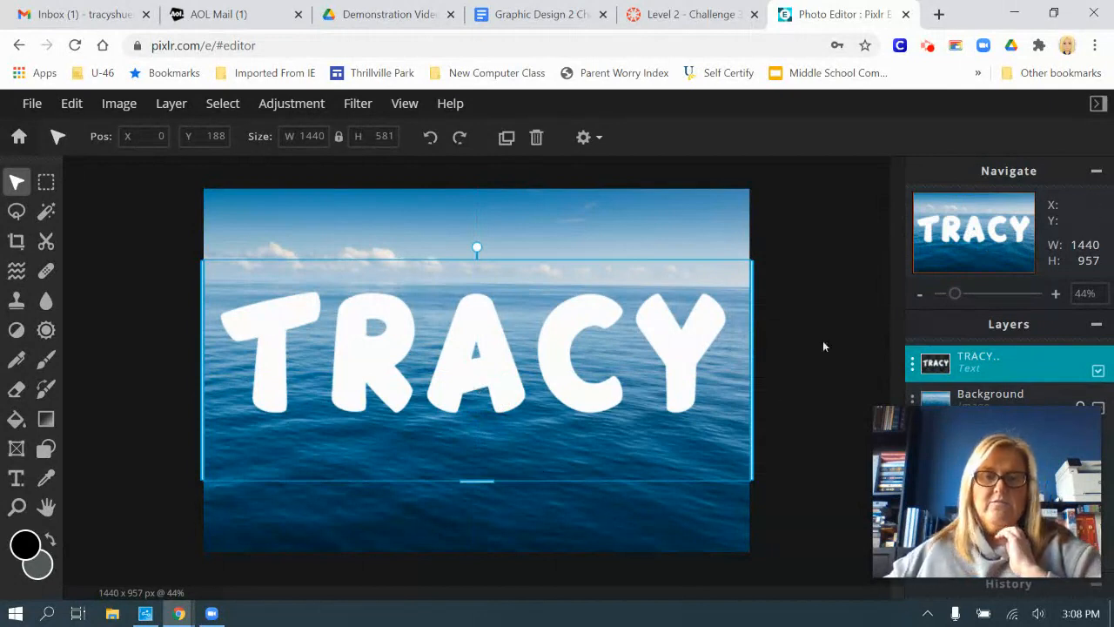
# - Check the next challenge instructions, then rasterize the name's text layer in Pixlr E
pyautogui.click(626, 11)
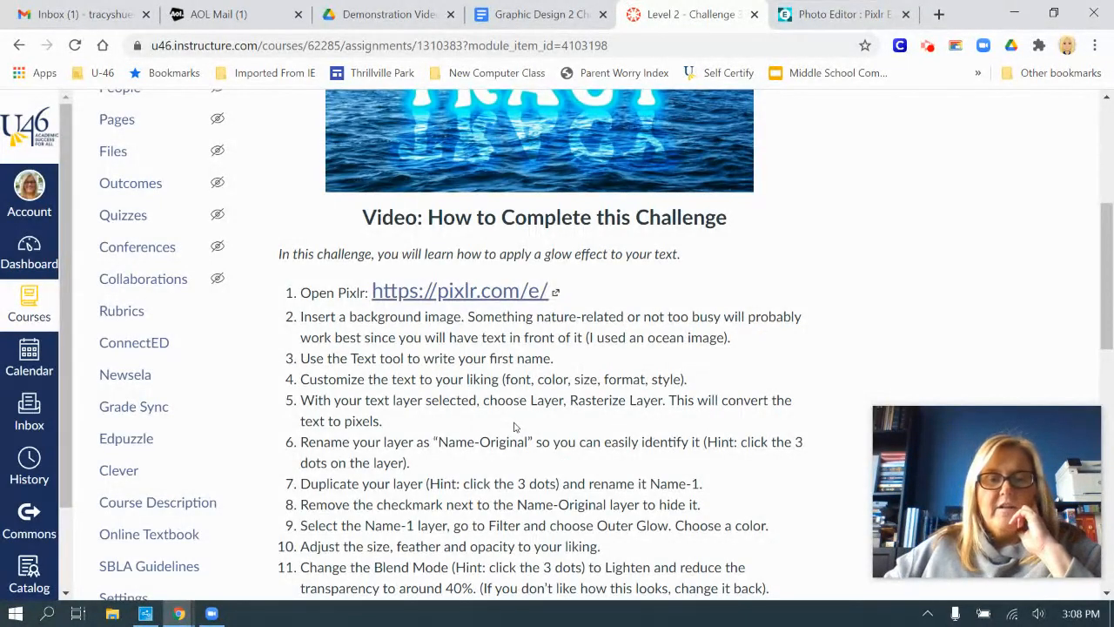
pyautogui.scroll(-1, 515, 427)
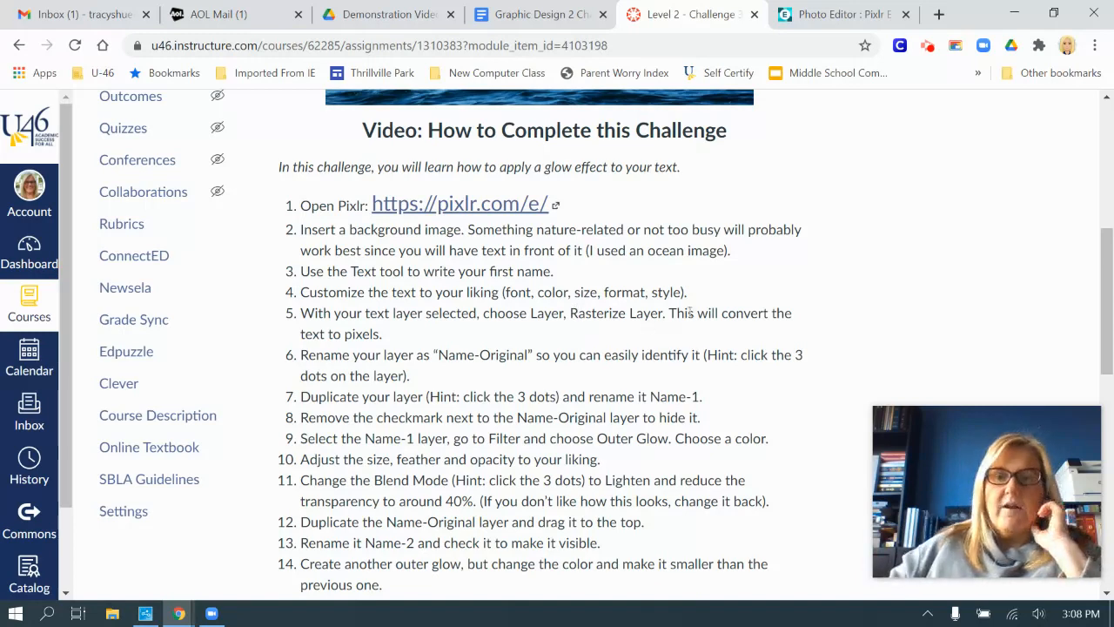
pyautogui.click(838, 14)
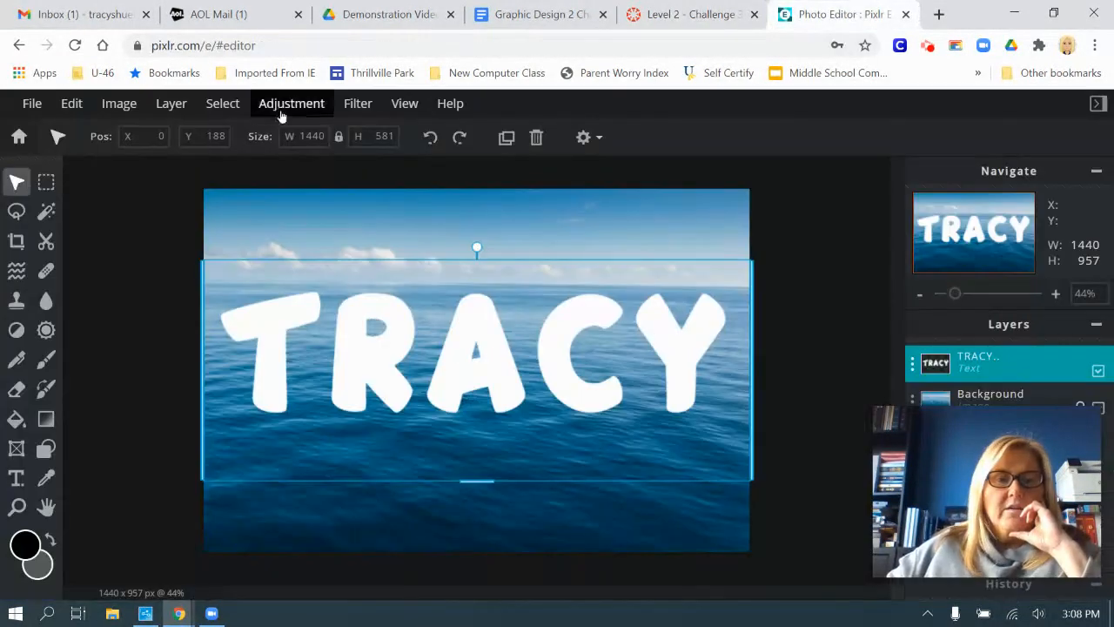
pyautogui.click(172, 103)
pyautogui.click(173, 102)
pyautogui.click(167, 102)
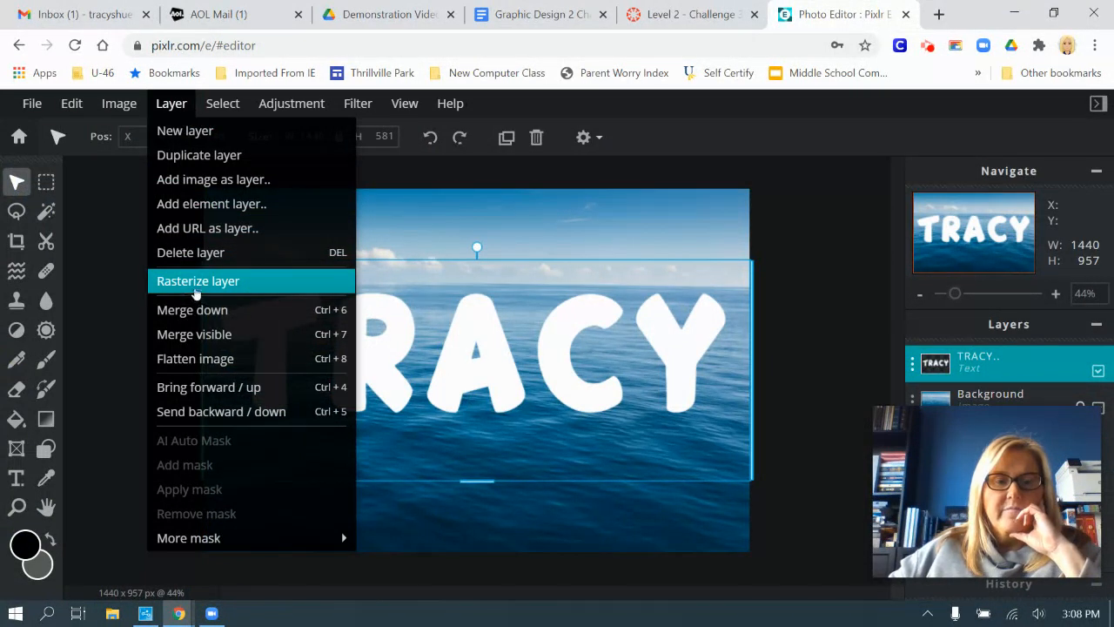
pyautogui.click(196, 289)
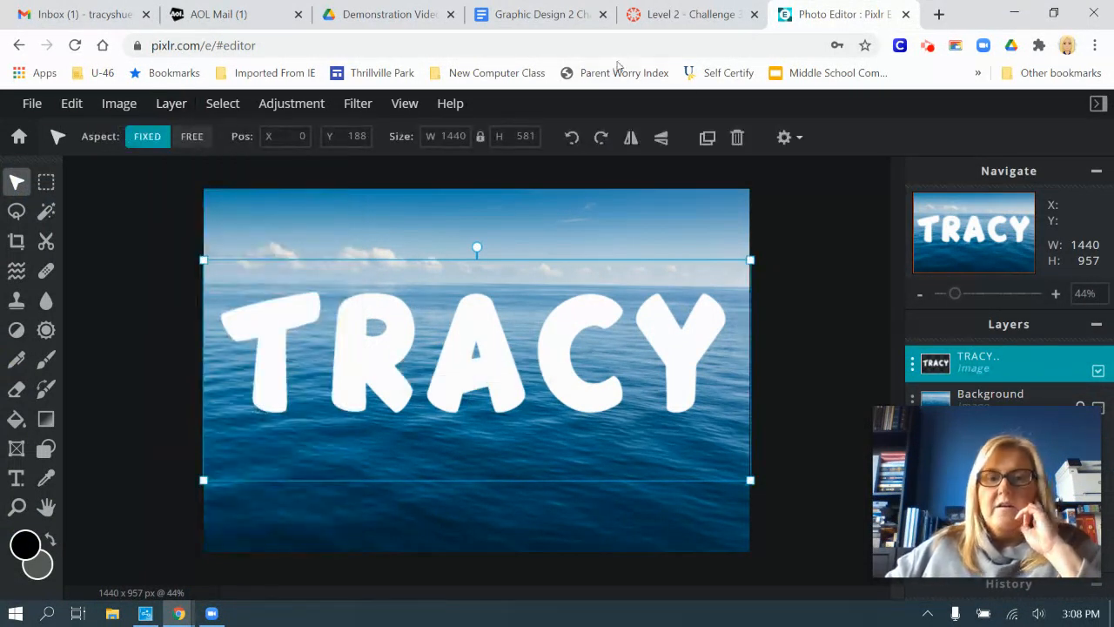
# - Check the layer naming instruction, then rename the rasterized text layer to Name-Original in Pixlr E
pyautogui.click(541, 13)
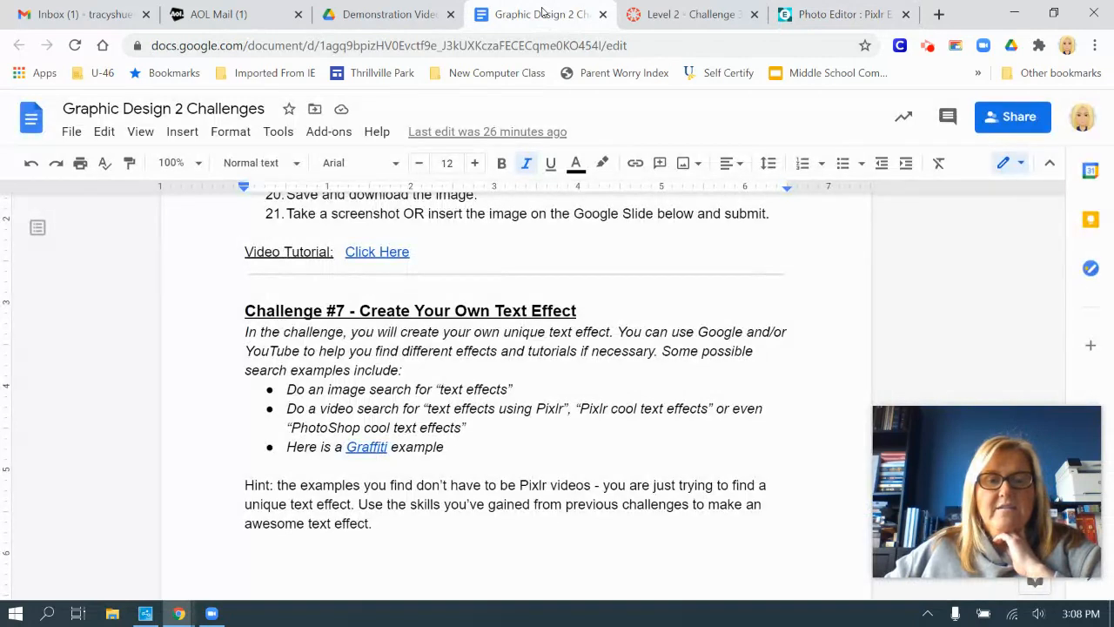
pyautogui.click(688, 14)
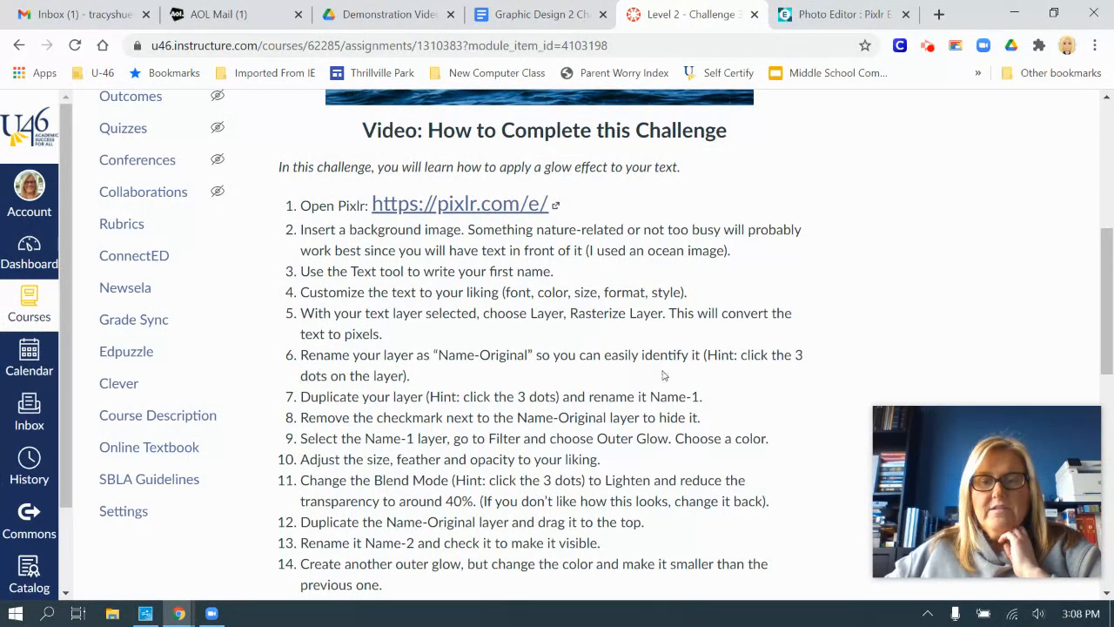
pyautogui.click(836, 12)
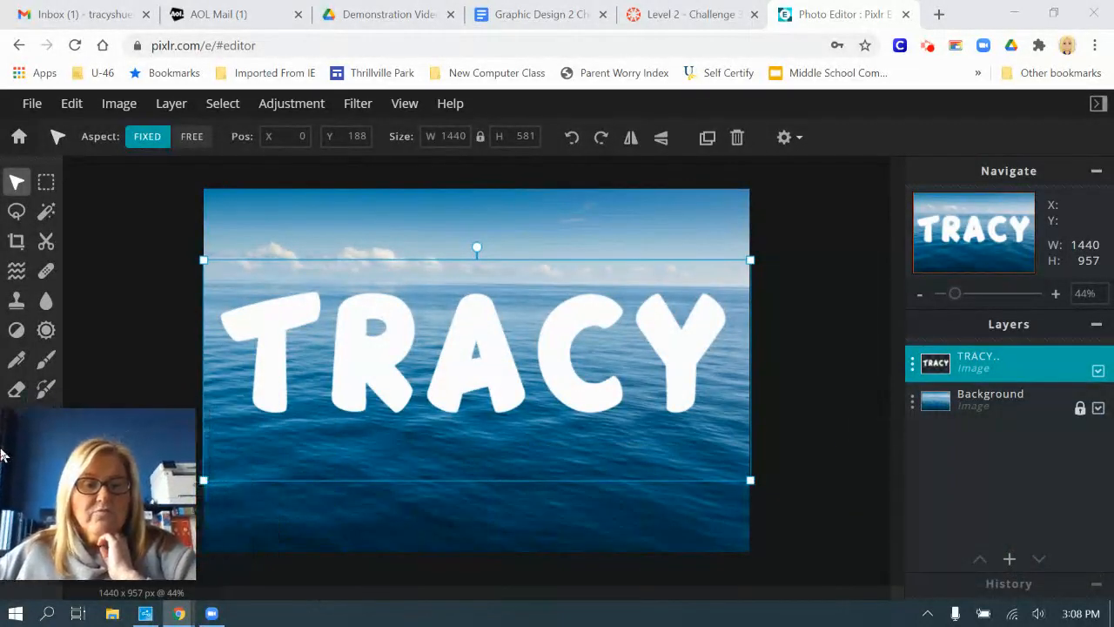
pyautogui.click(912, 362)
pyautogui.click(841, 310)
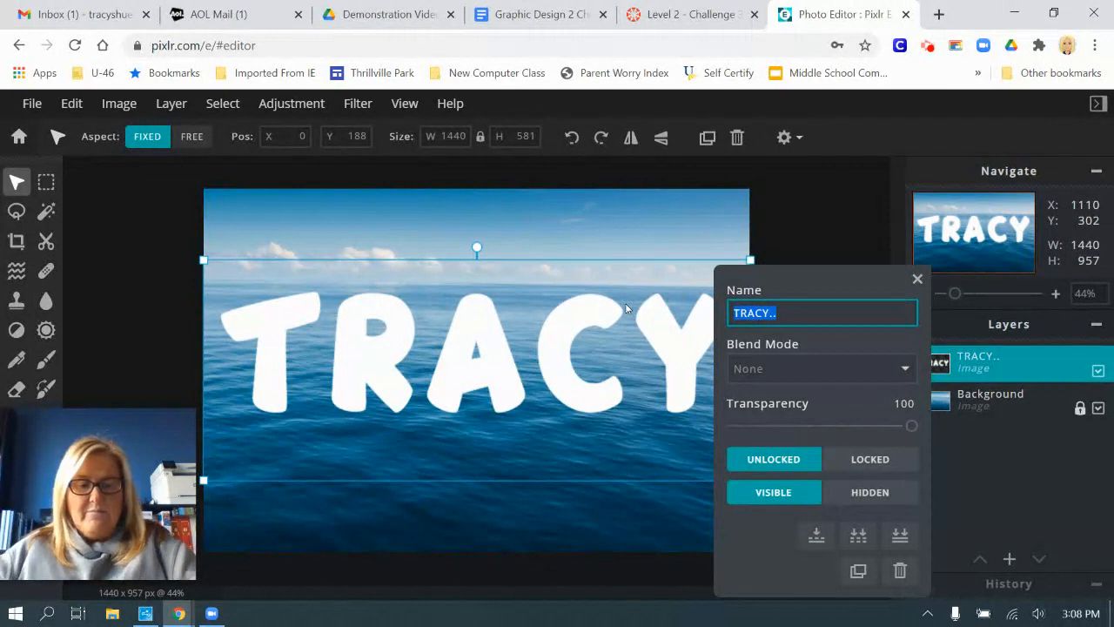
pyautogui.write('Name-Ori')
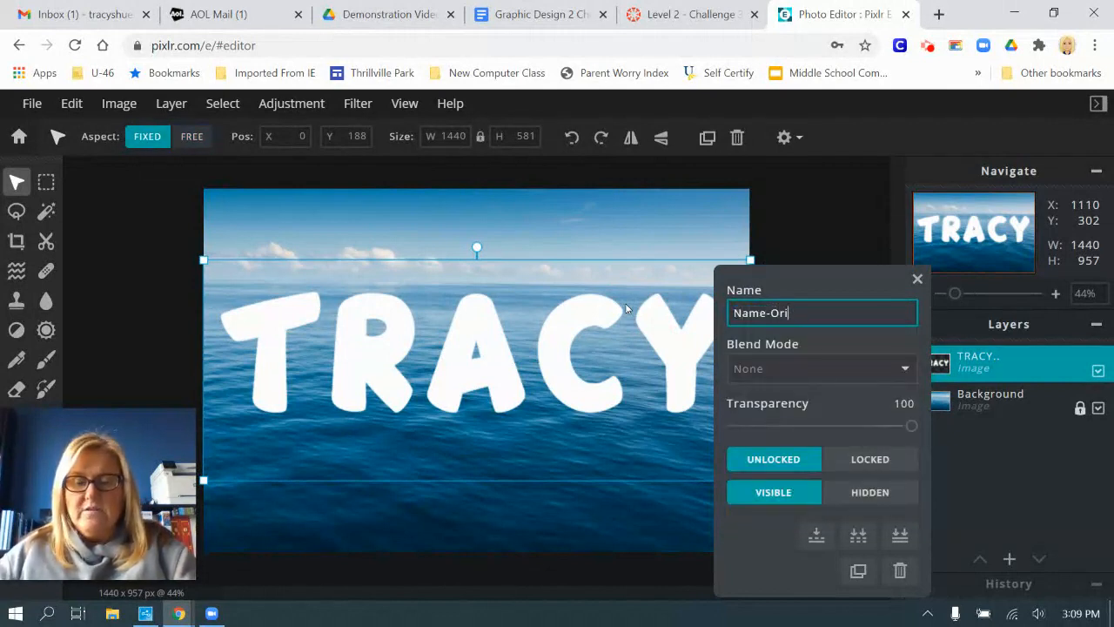
pyautogui.write('ginal')
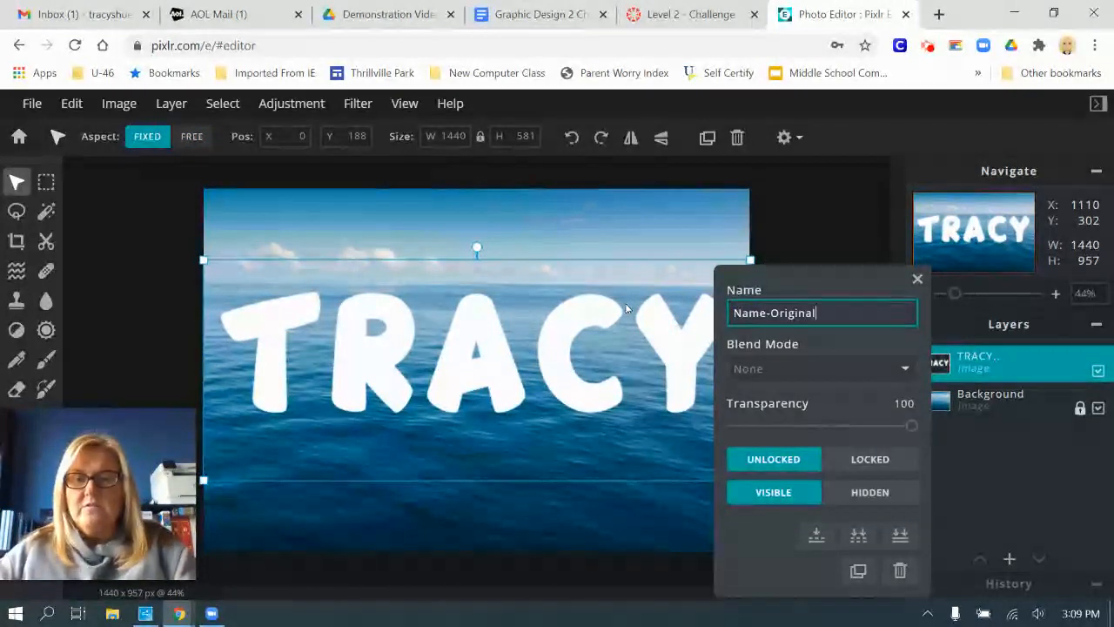
# - Check the duplication instruction on the Level 2 challenge page, then duplicate the Name-Original layer in Pixlr E
pyautogui.click(916, 280)
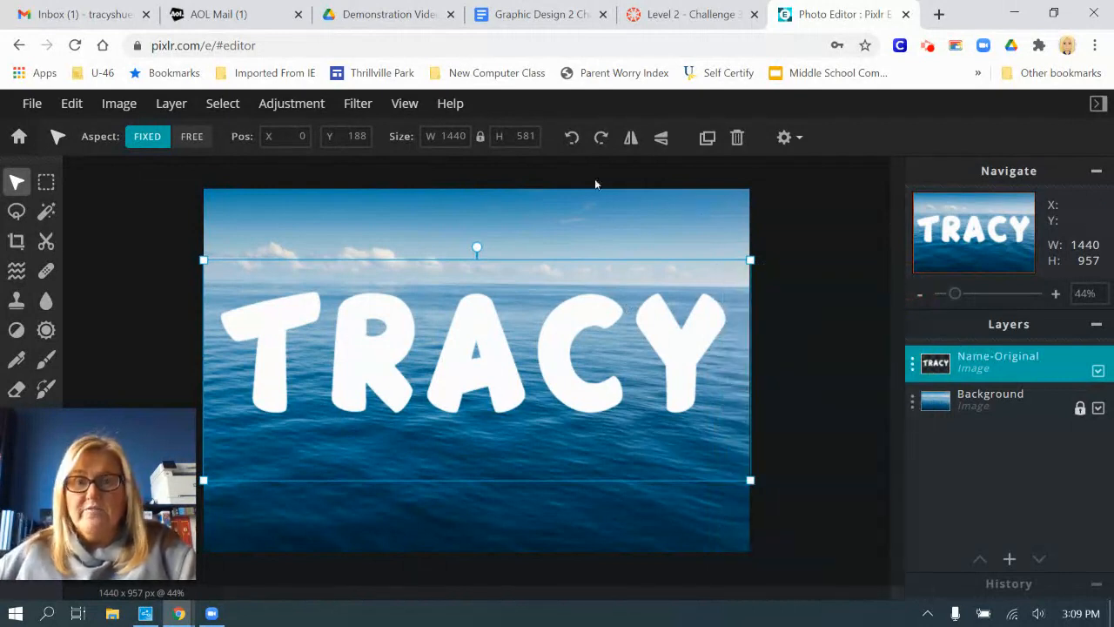
pyautogui.click(534, 15)
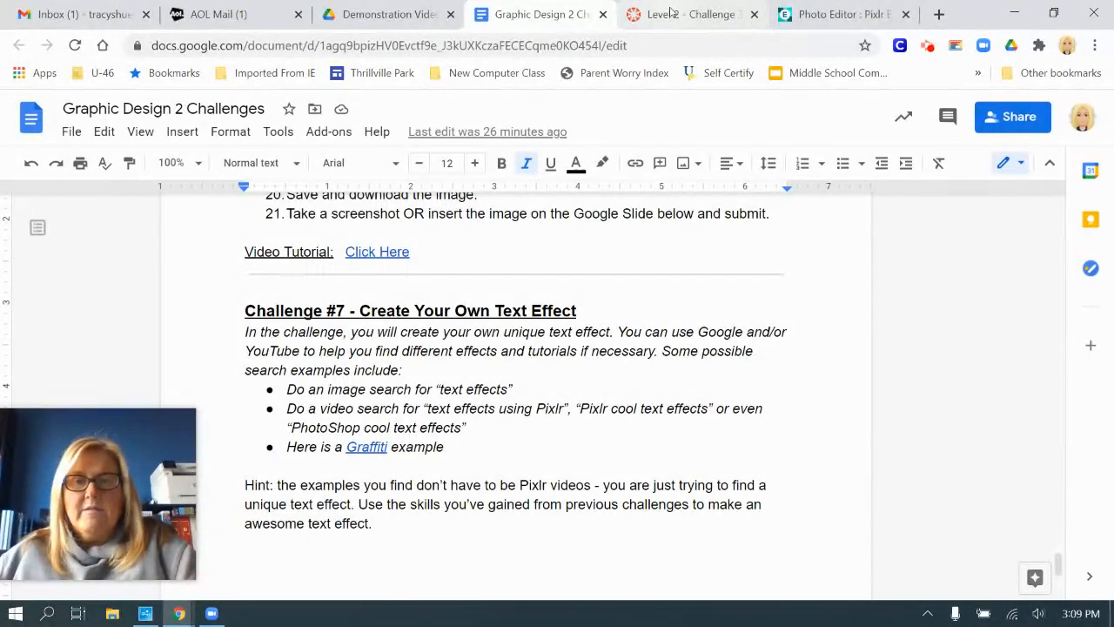
pyautogui.click(684, 14)
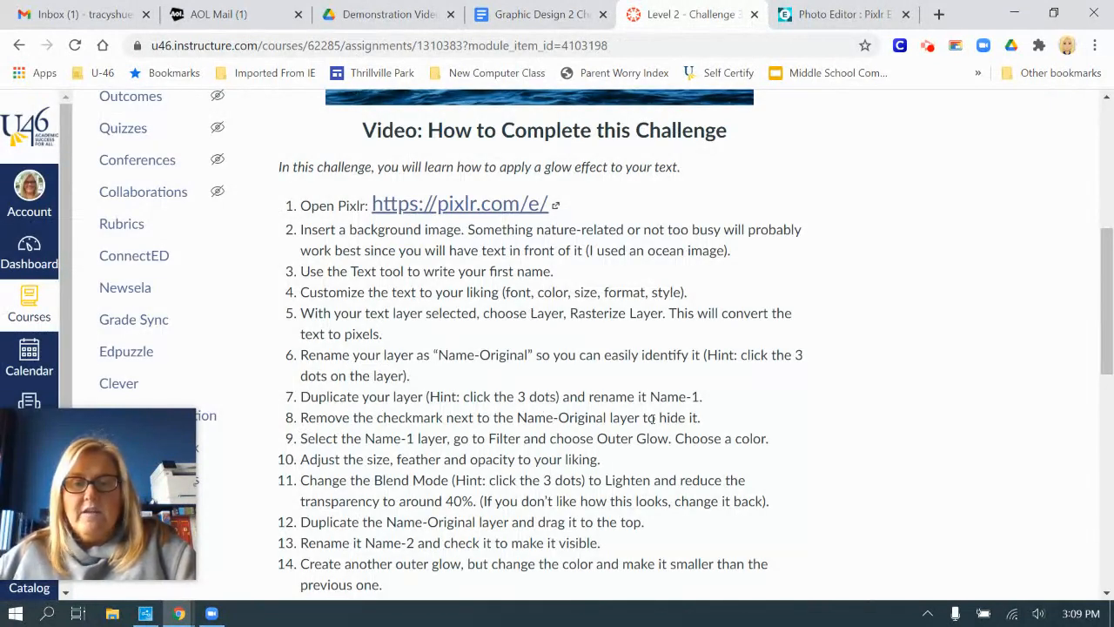
pyautogui.click(796, 16)
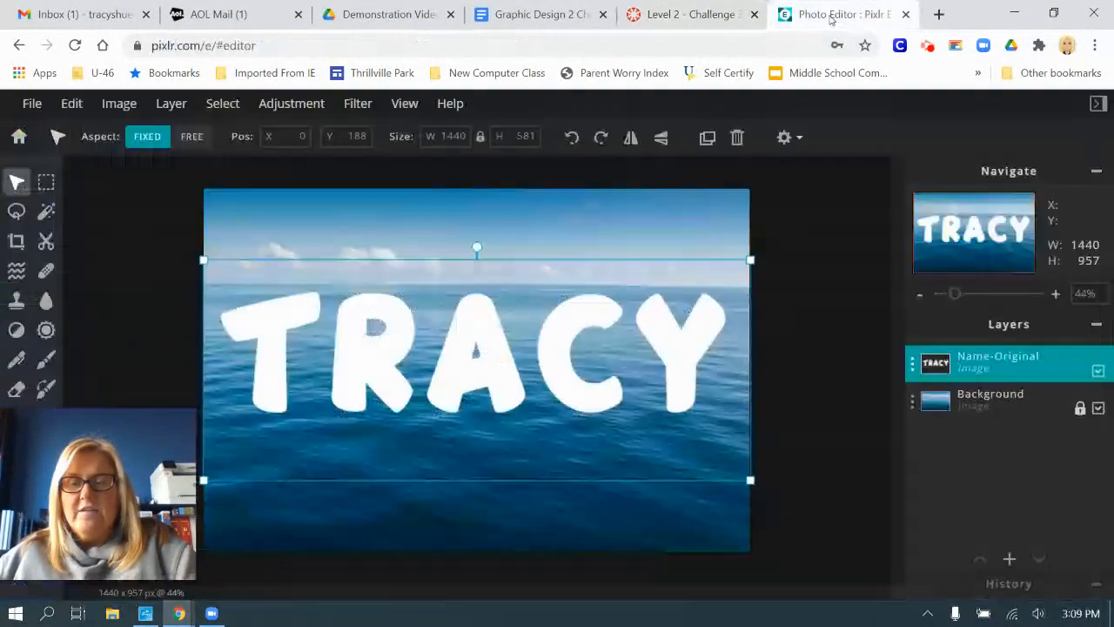
pyautogui.click(913, 369)
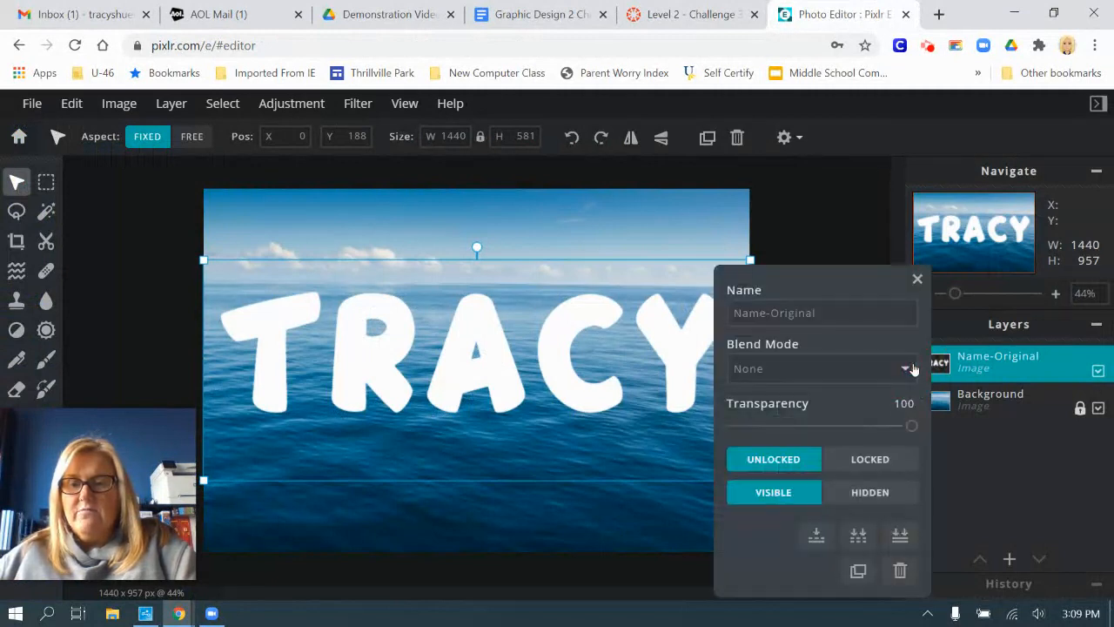
pyautogui.click(859, 571)
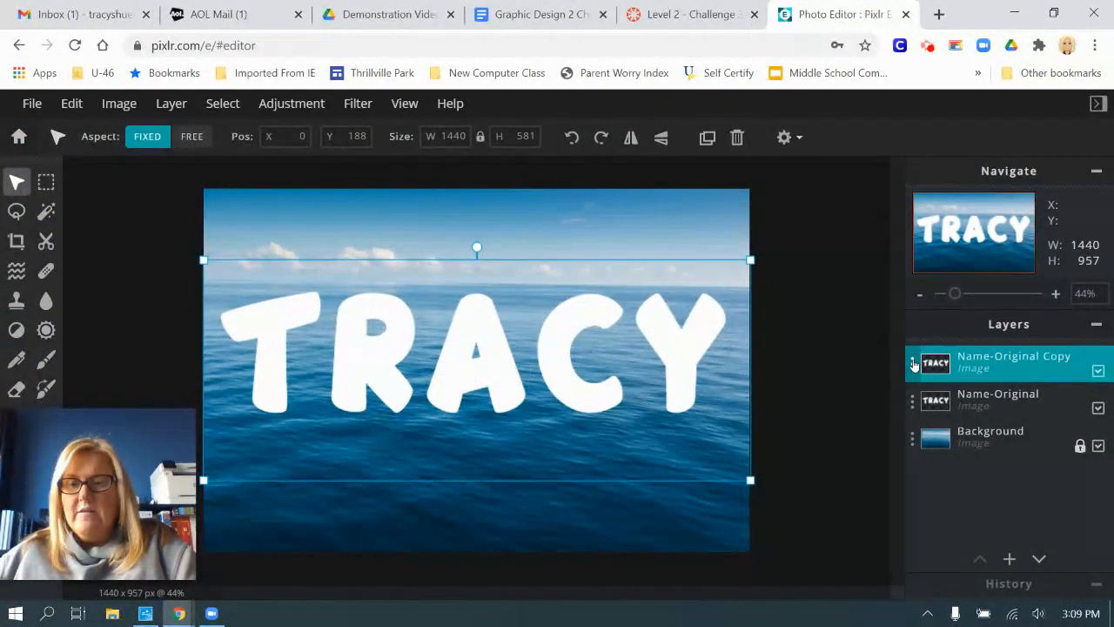
# - Rename the duplicated name layer to Name-1
pyautogui.click(913, 368)
pyautogui.click(861, 310)
pyautogui.write('Name-1')
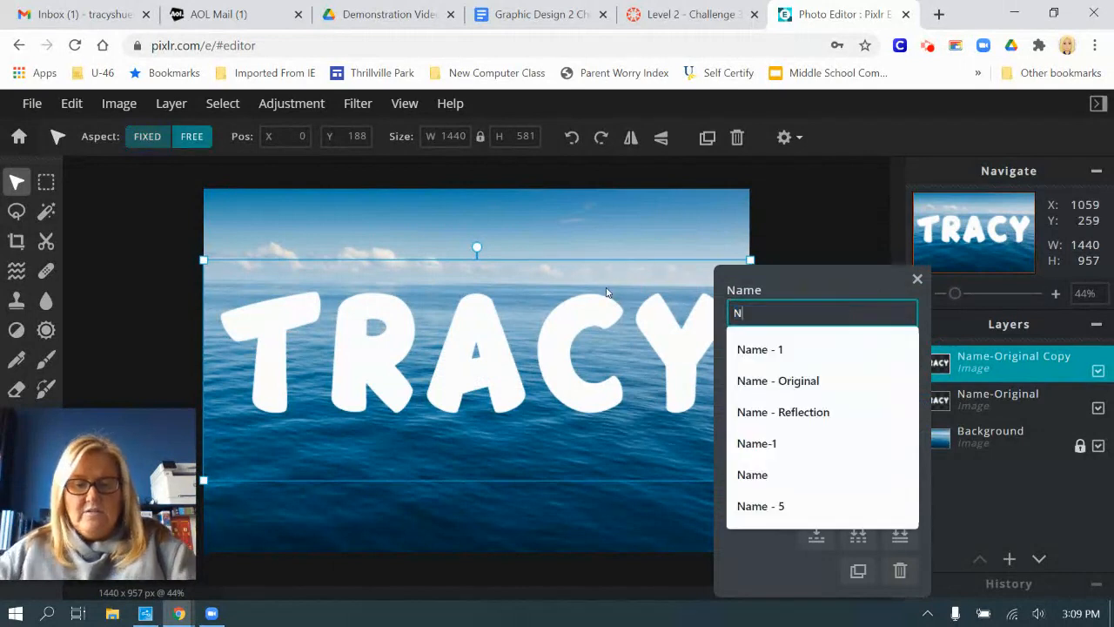
pyautogui.click(917, 279)
# - Check the layer hiding and outer glow instructions on the challenge page, then hide the Name-Original layer in Pixlr E
pyautogui.click(542, 15)
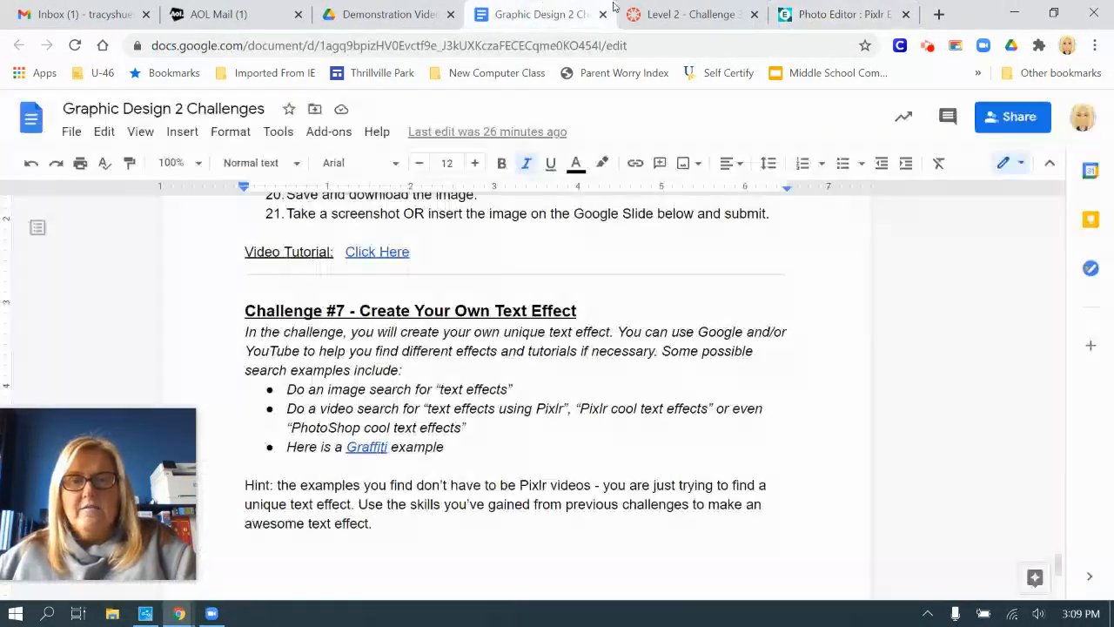
pyautogui.click(663, 15)
pyautogui.scroll(-3, 371, 223)
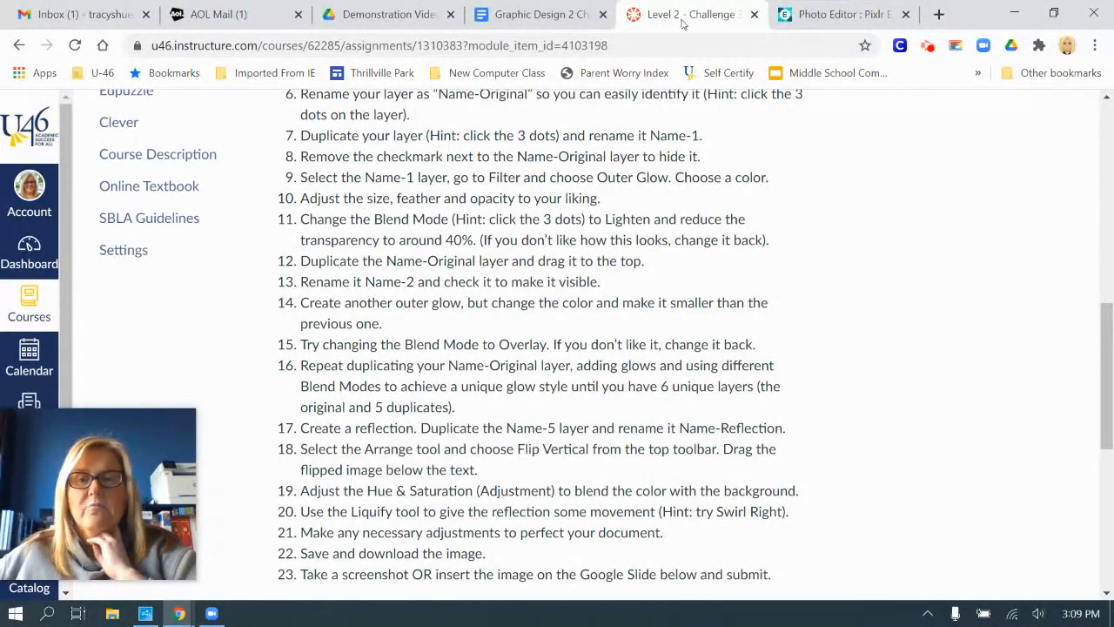
pyautogui.click(819, 15)
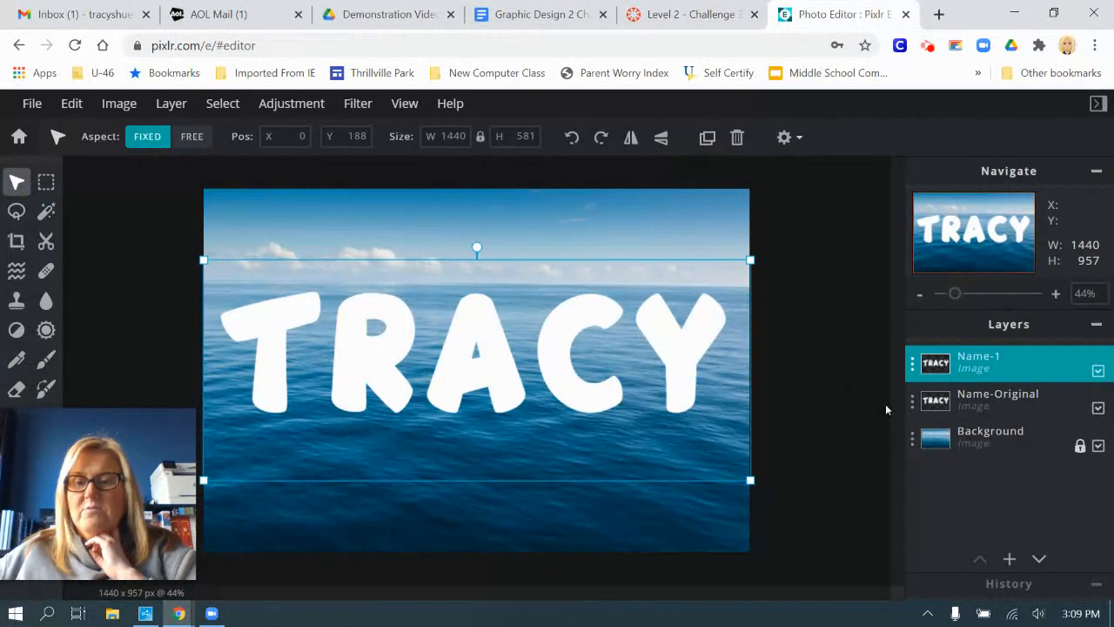
pyautogui.click(1098, 407)
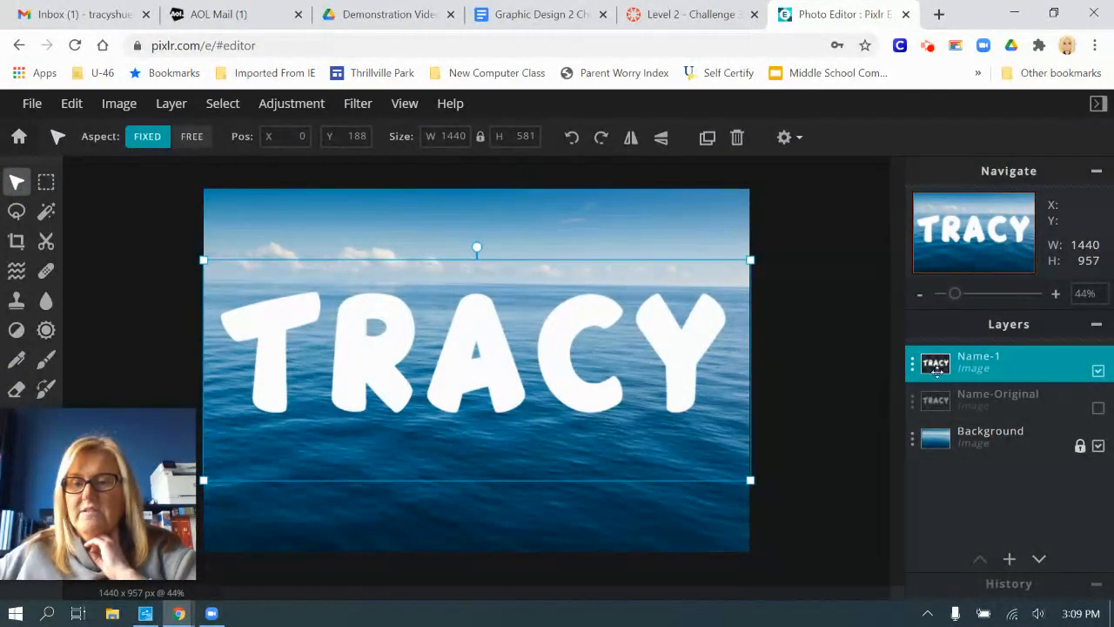
# - Start an Outer Glow filter on the Name-1 layer and set the glow color to blue-violet #3723CE
pyautogui.click(359, 104)
pyautogui.click(417, 344)
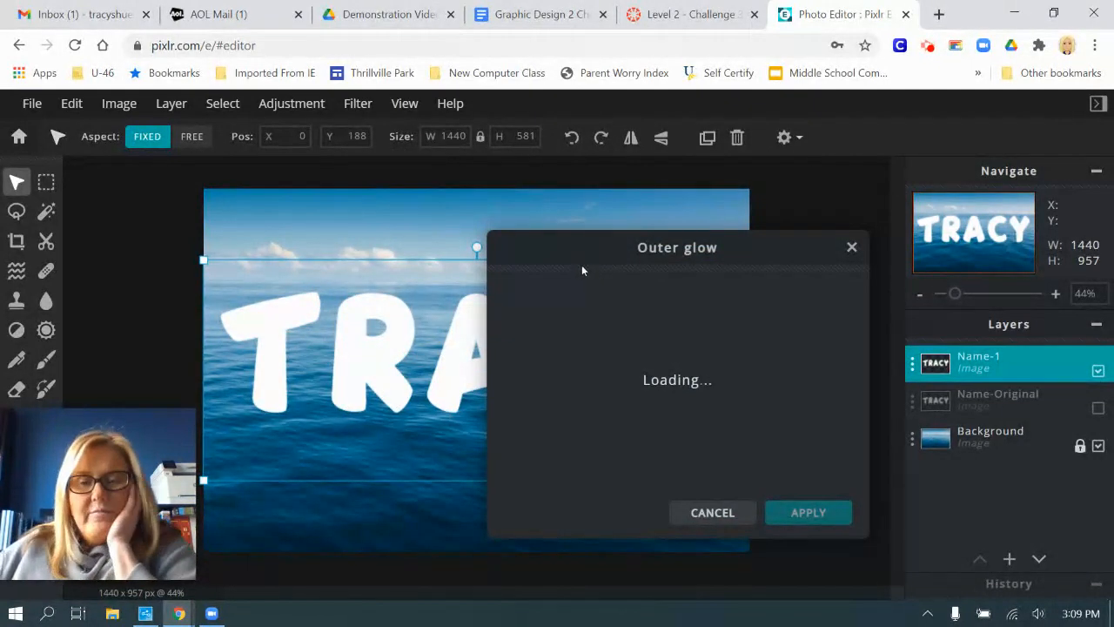
pyautogui.moveTo(721, 272); pyautogui.dragTo(760, 117)
pyautogui.click(1048, 160)
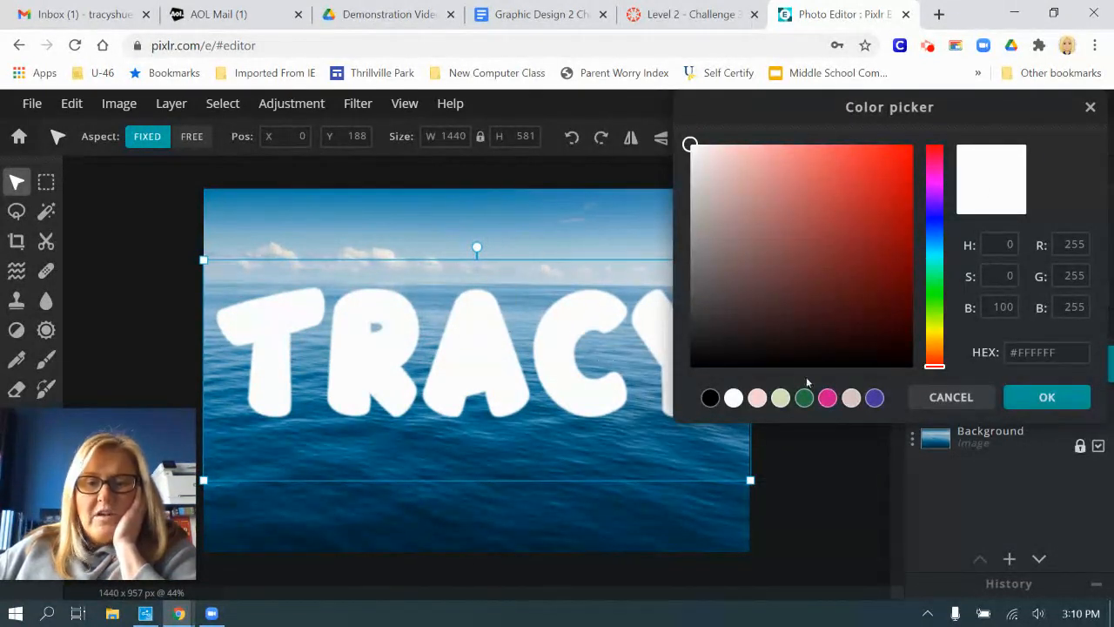
pyautogui.click(936, 217)
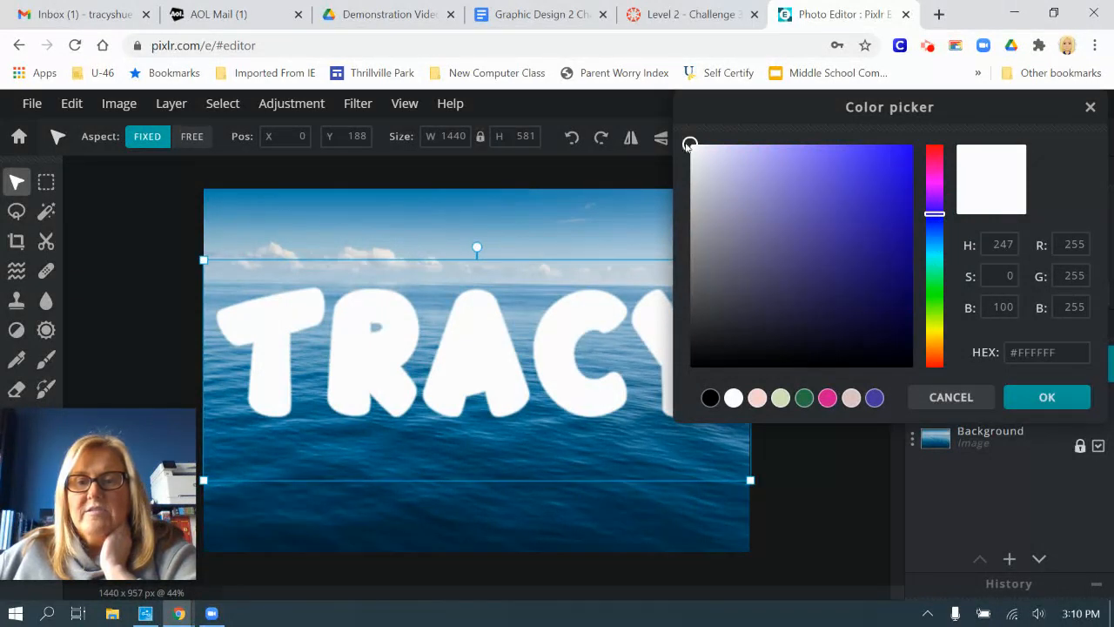
pyautogui.click(869, 179)
pyautogui.click(869, 179)
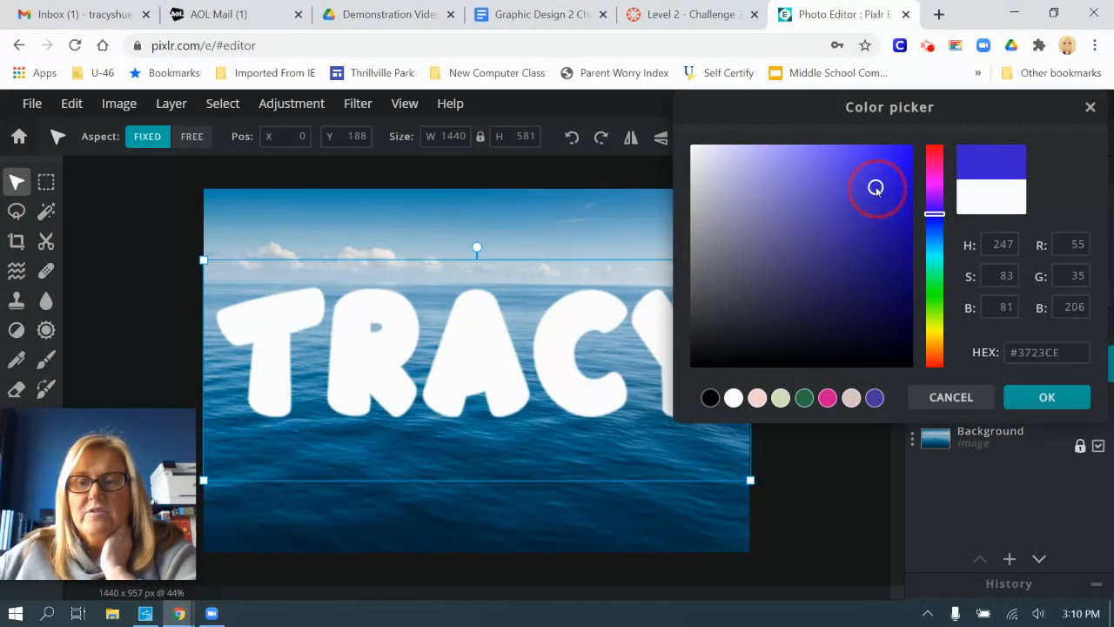
pyautogui.click(1047, 397)
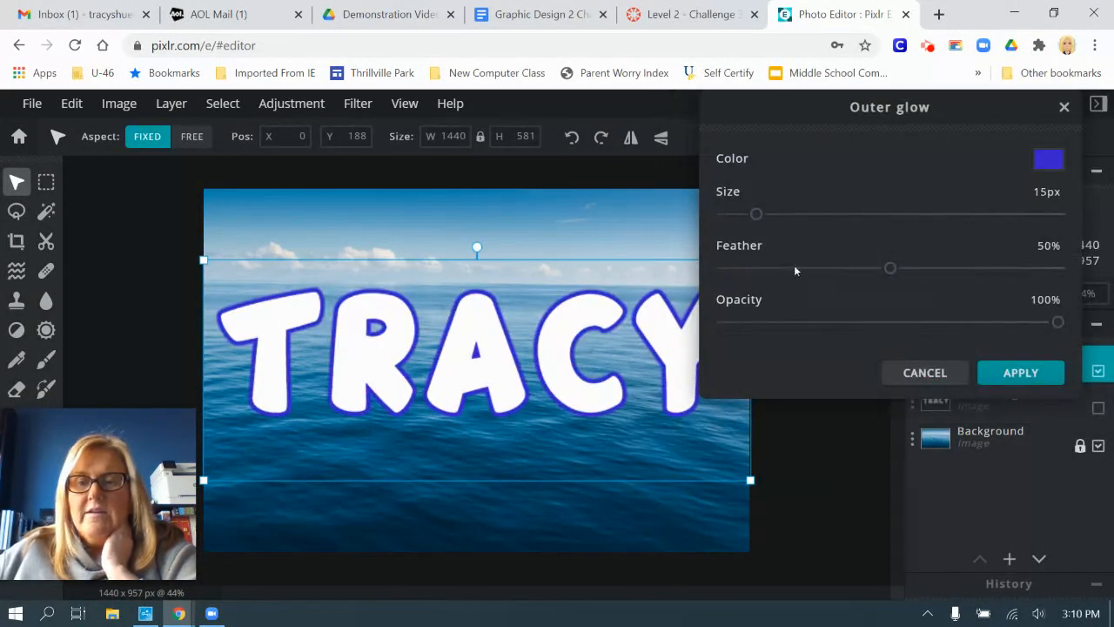
# - Set the outer glow's size to 47 px and feather to 88%, keep its opacity at 100%, and apply it
pyautogui.moveTo(757, 214); pyautogui.dragTo(828, 214)
pyautogui.moveTo(891, 269); pyautogui.dragTo(1021, 281)
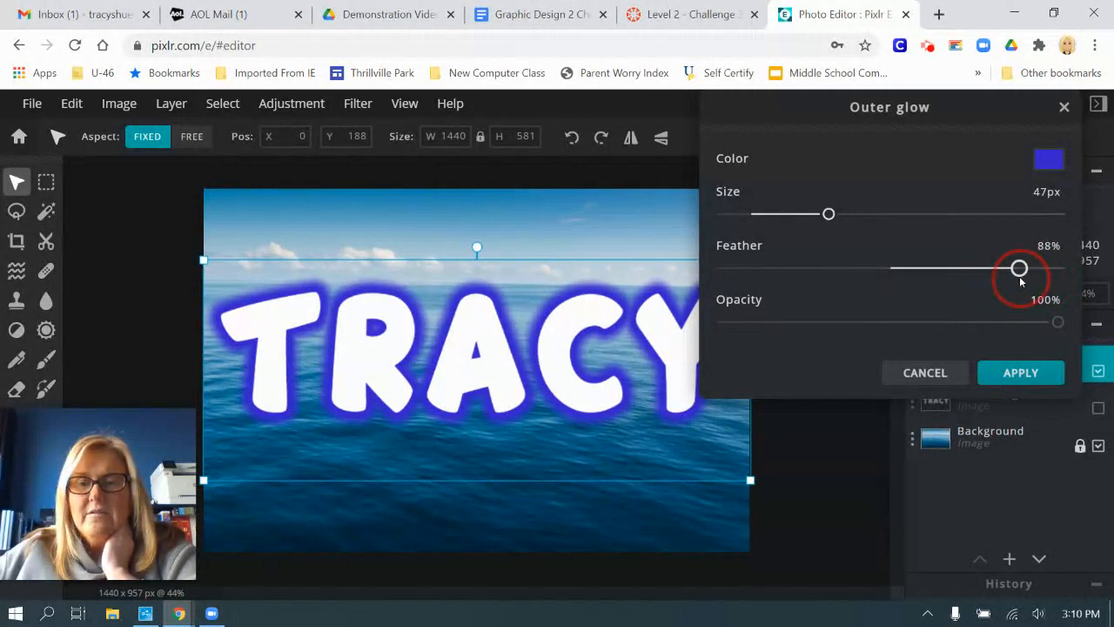
pyautogui.moveTo(1055, 324)
pyautogui.mouseDown()
pyautogui.moveTo(880, 322)
pyautogui.moveTo(1062, 322)
pyautogui.mouseUp()
pyautogui.click(1023, 376)
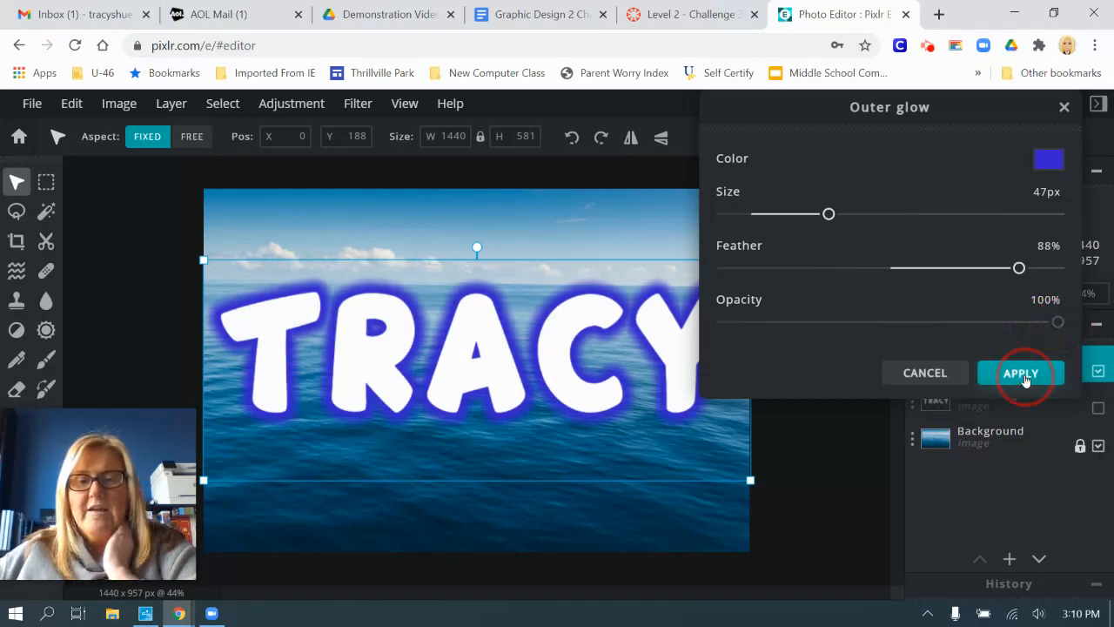
# - Check the blend mode instruction on the challenge page, then try the Lighten blend mode on the Name-1 layer in Pixlr E
pyautogui.click(533, 14)
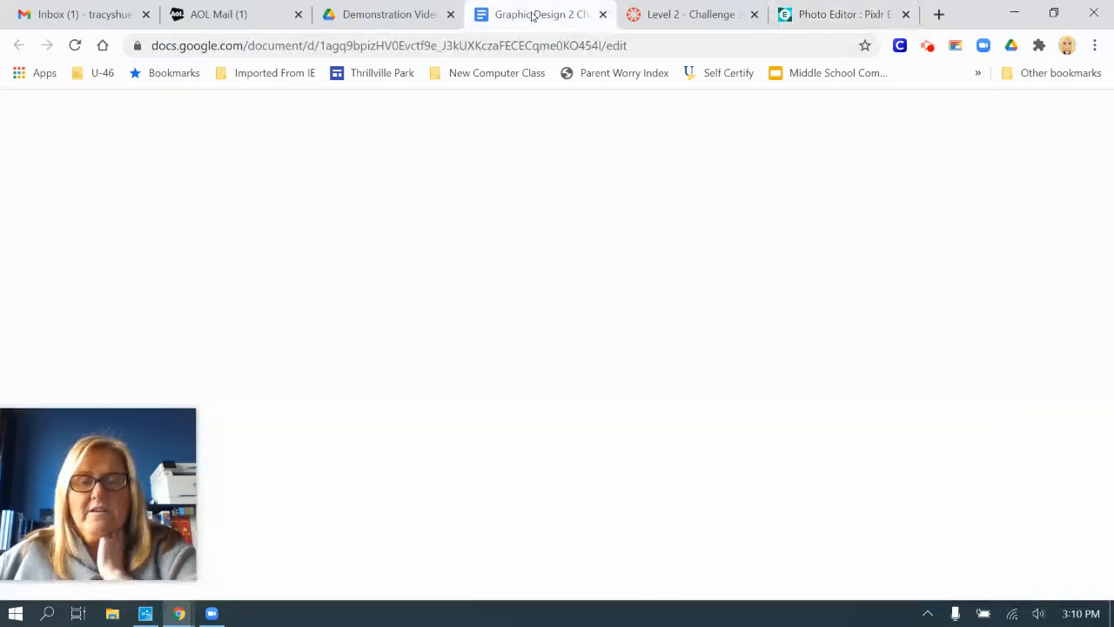
pyautogui.click(690, 14)
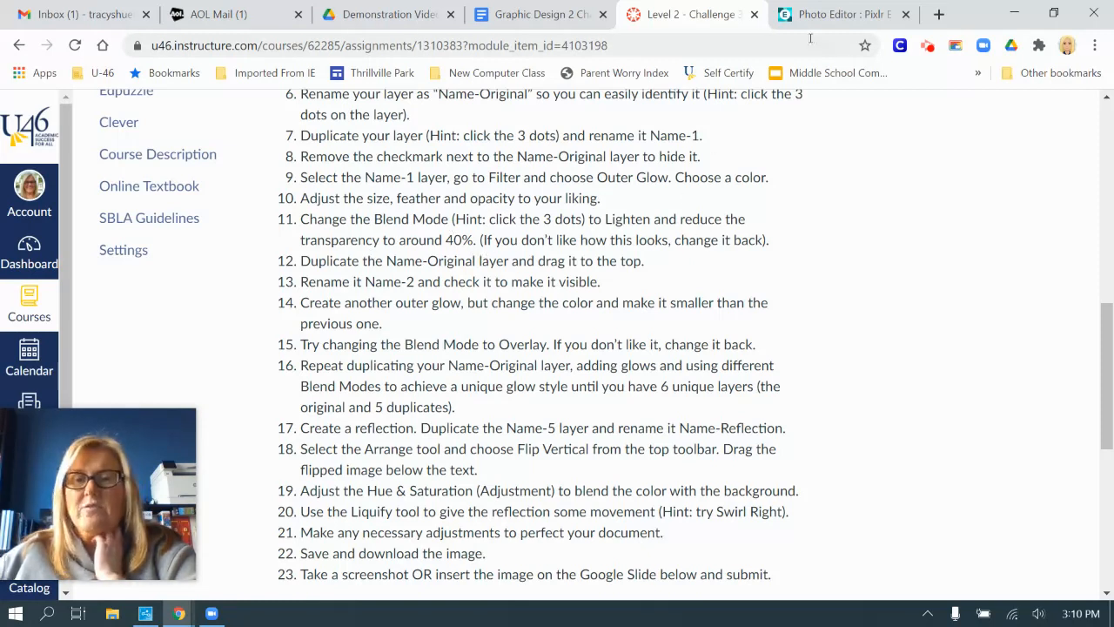
pyautogui.click(846, 12)
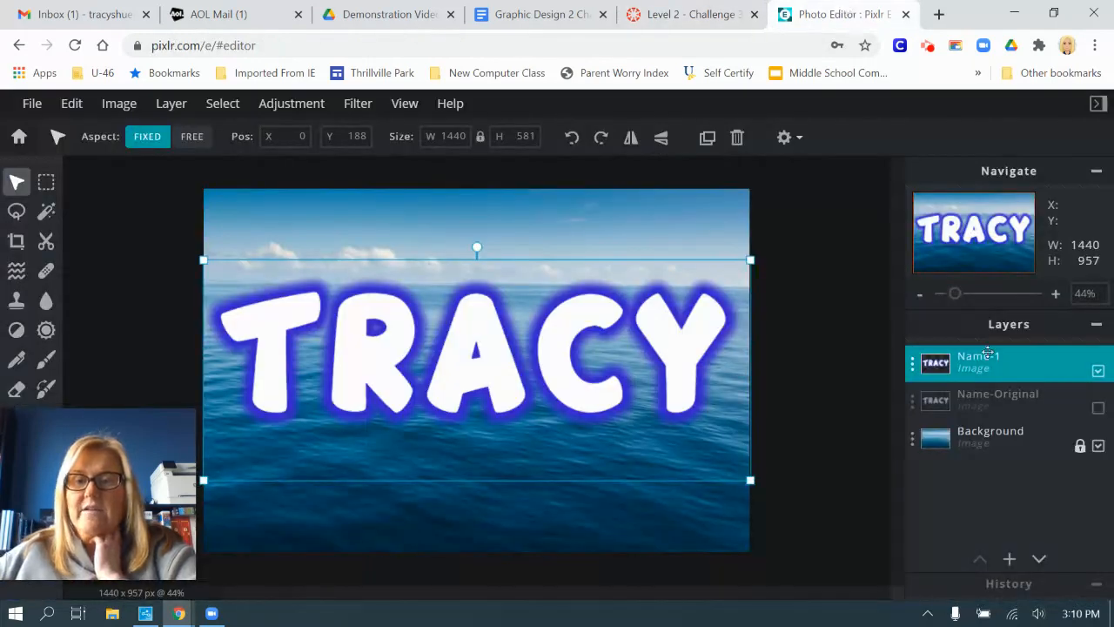
pyautogui.click(912, 366)
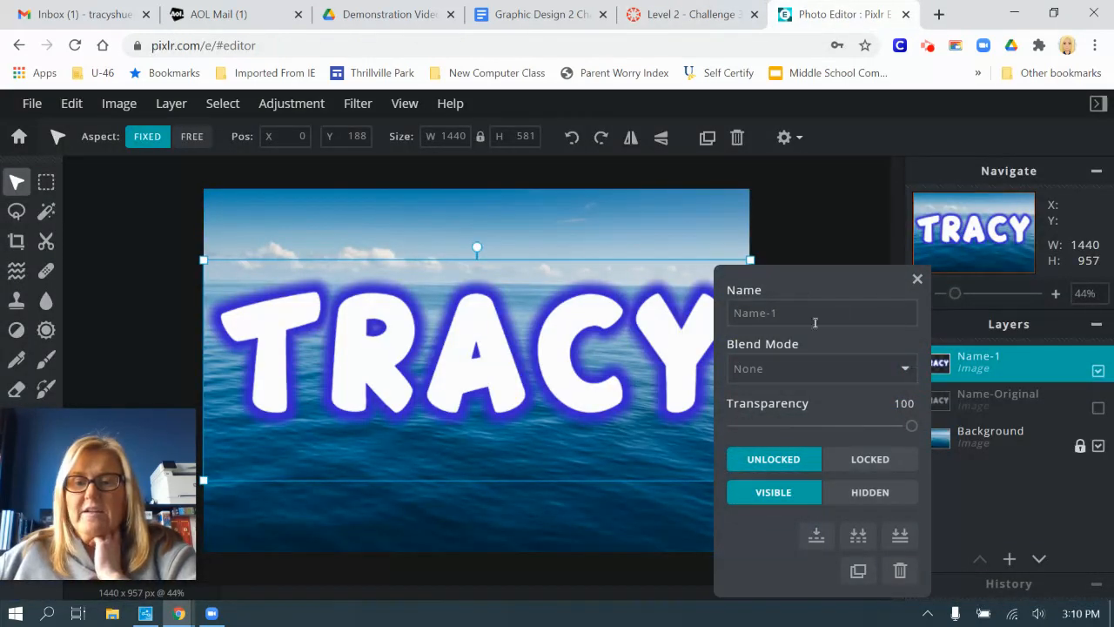
pyautogui.click(828, 372)
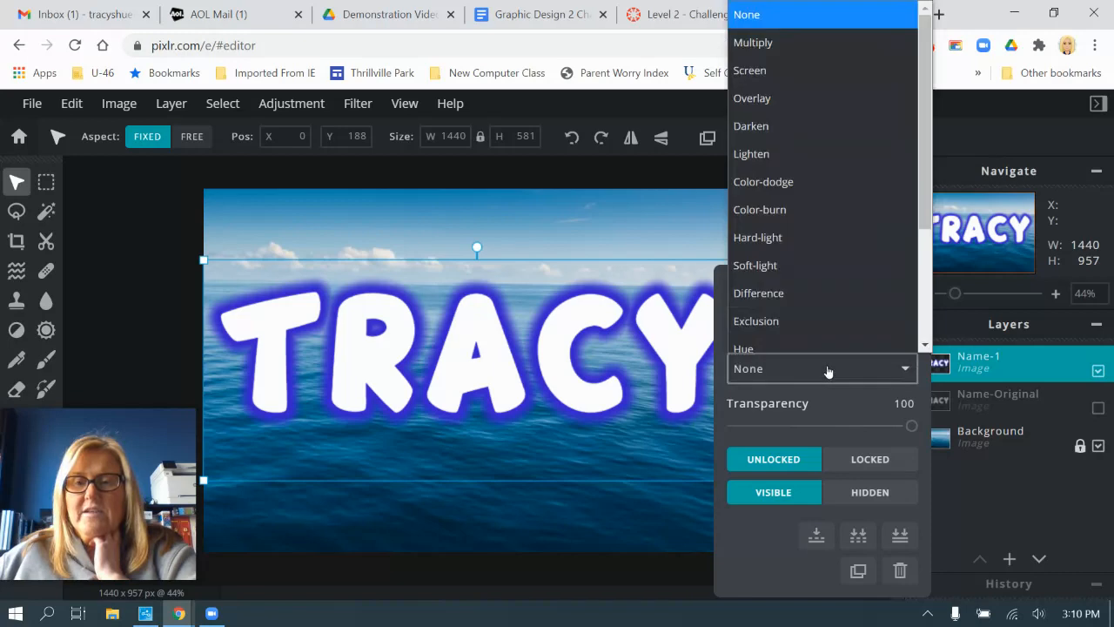
pyautogui.click(809, 137)
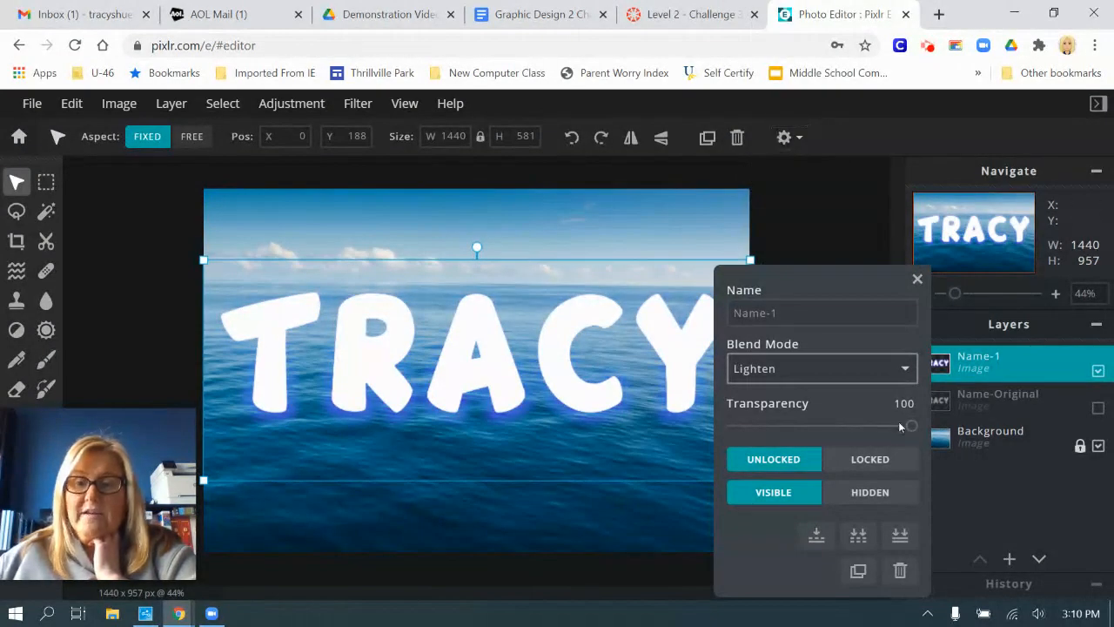
# - Try adjusting the Name-1 layer's transparency, return it to 100, and set the blend mode back to None
pyautogui.moveTo(912, 429)
pyautogui.mouseDown()
pyautogui.moveTo(809, 427)
pyautogui.moveTo(914, 427)
pyautogui.mouseUp()
pyautogui.click(828, 368)
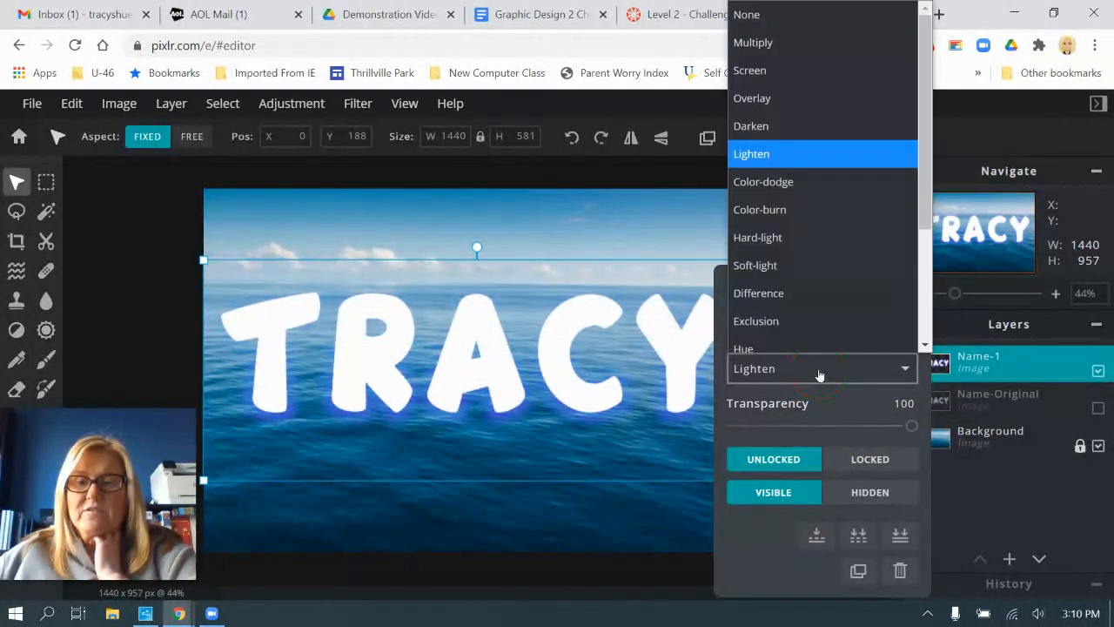
pyautogui.click(749, 8)
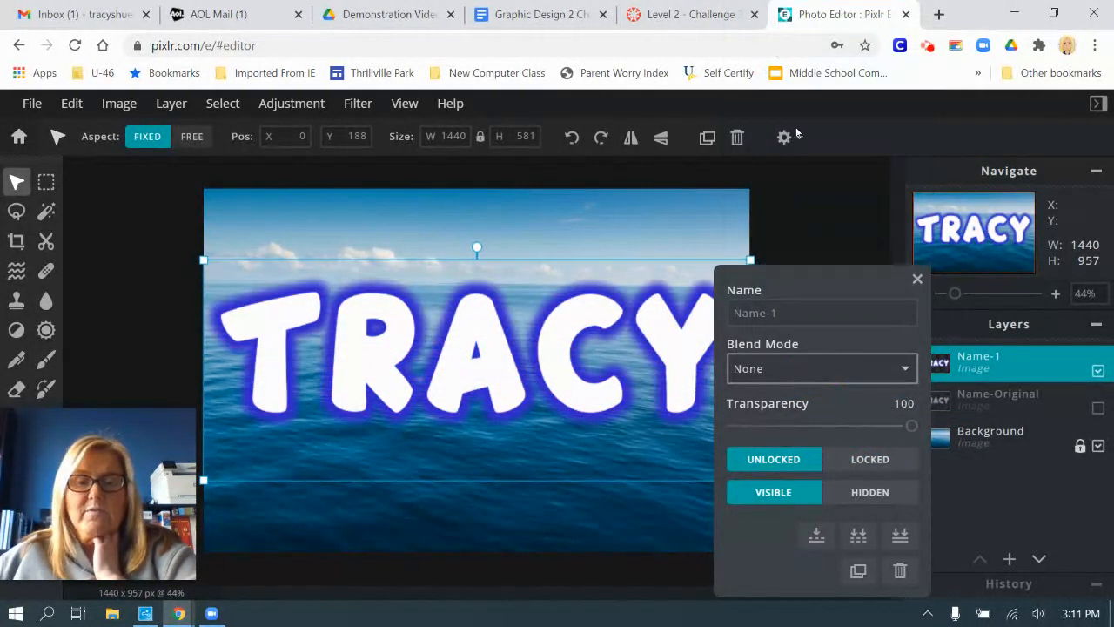
pyautogui.click(914, 278)
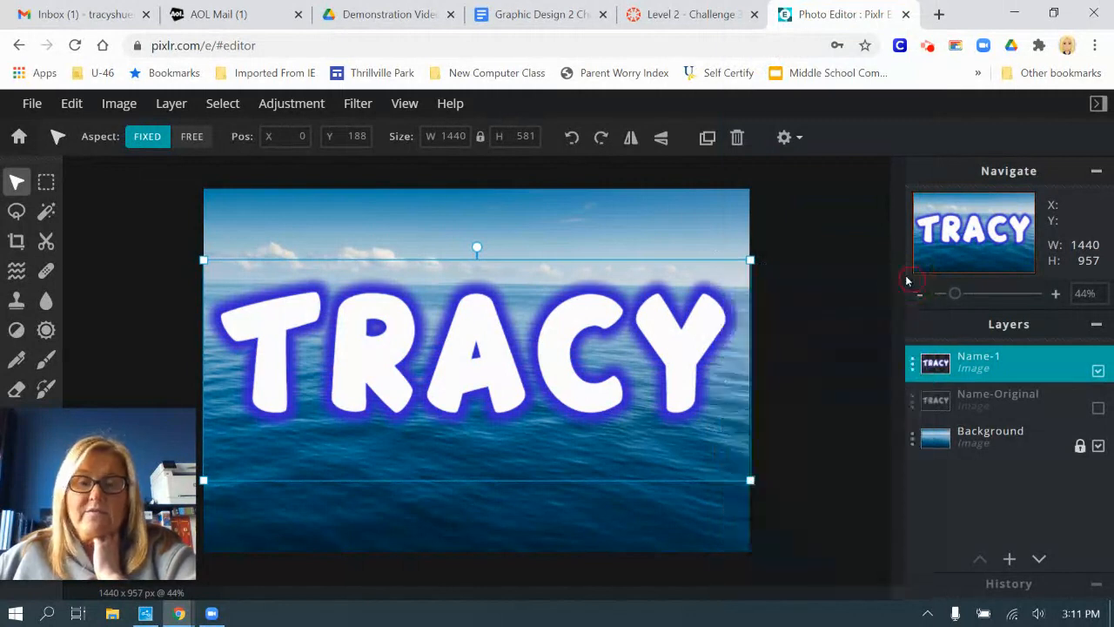
# - Check the next challenge instructions, then duplicate the Name-Original layer in Pixlr E and move the copy above Name-1
pyautogui.click(679, 16)
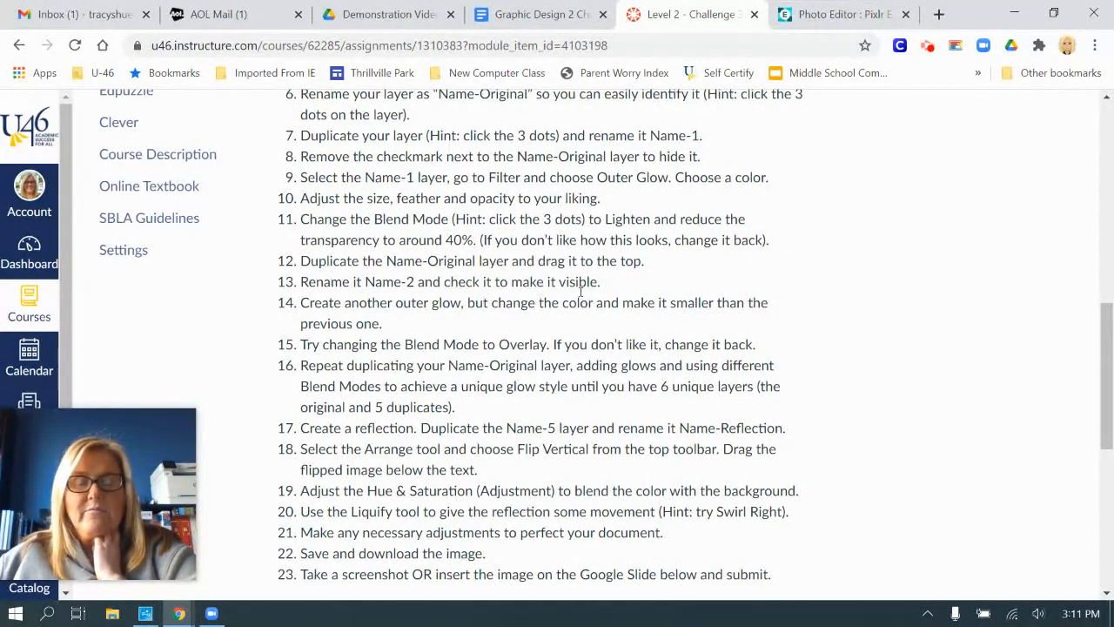
pyautogui.click(790, 10)
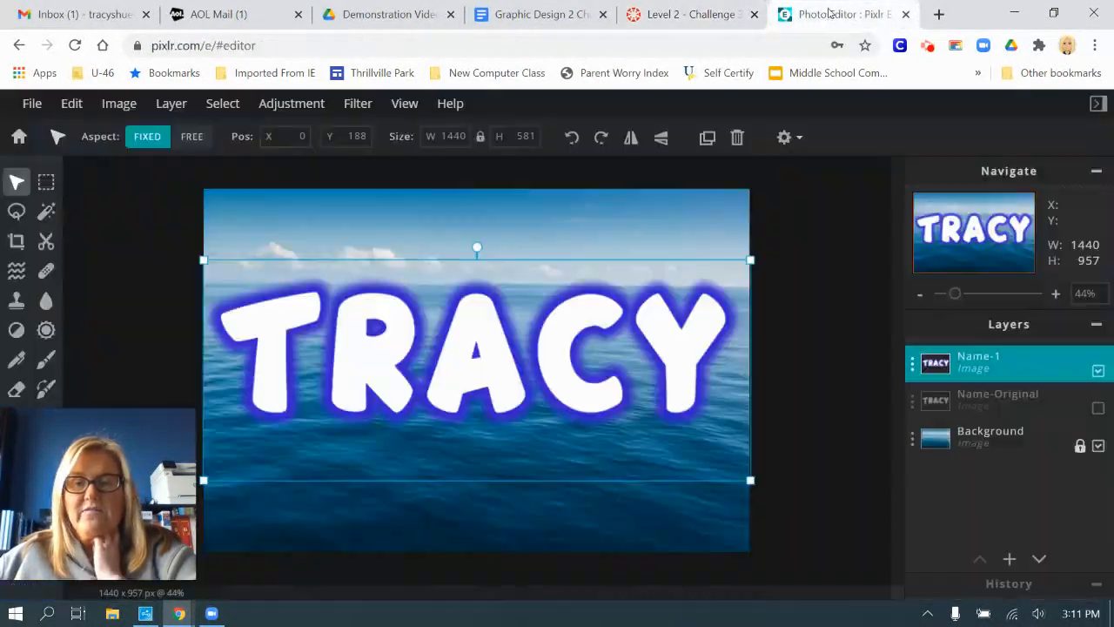
pyautogui.click(914, 401)
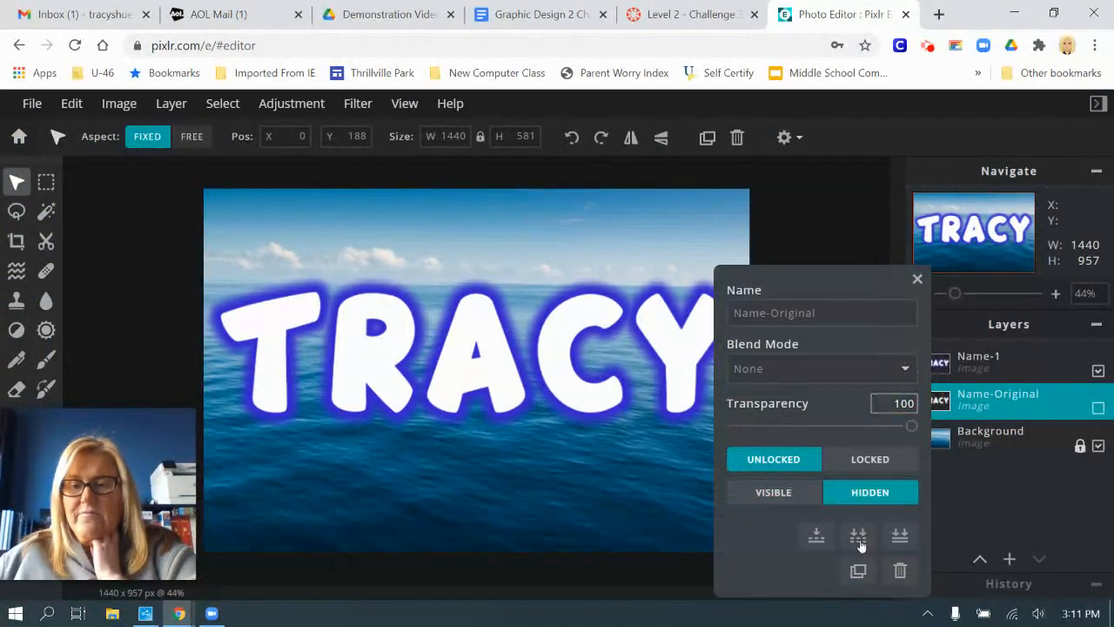
pyautogui.click(857, 573)
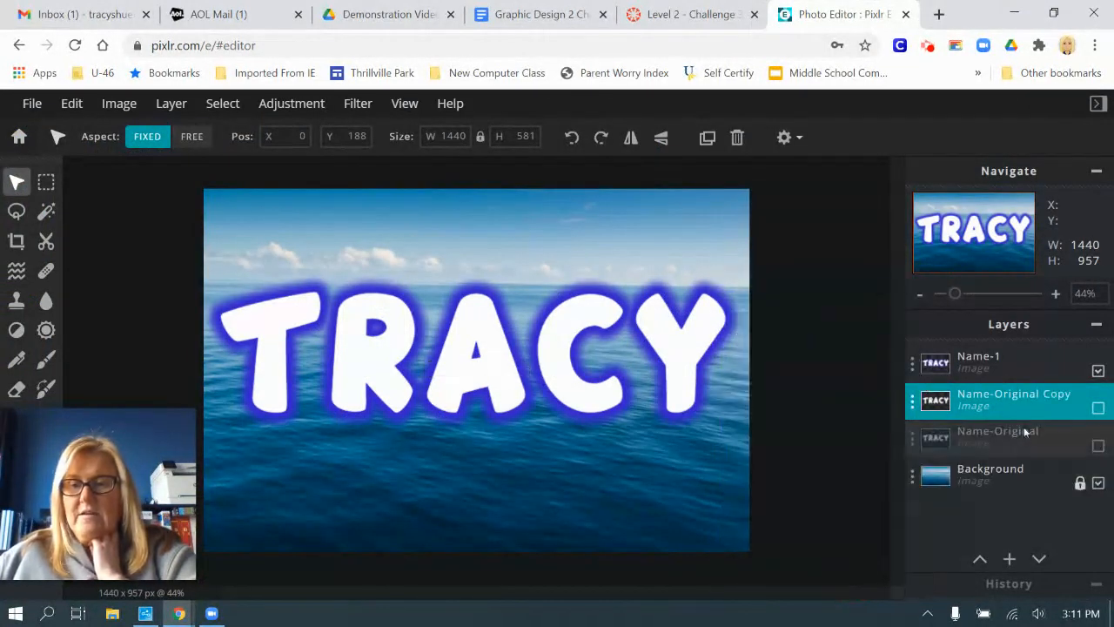
pyautogui.moveTo(1023, 406); pyautogui.dragTo(1024, 352)
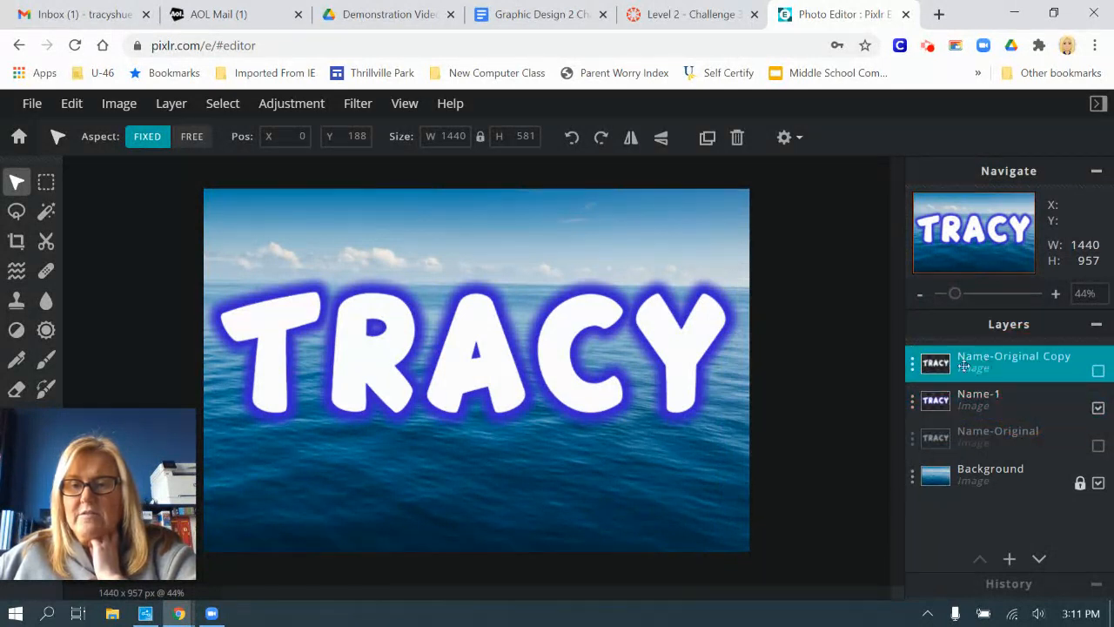
# - Rename the topmost copied layer to Name-2 and make it visible
pyautogui.click(913, 366)
pyautogui.moveTo(876, 314); pyautogui.dragTo(777, 319)
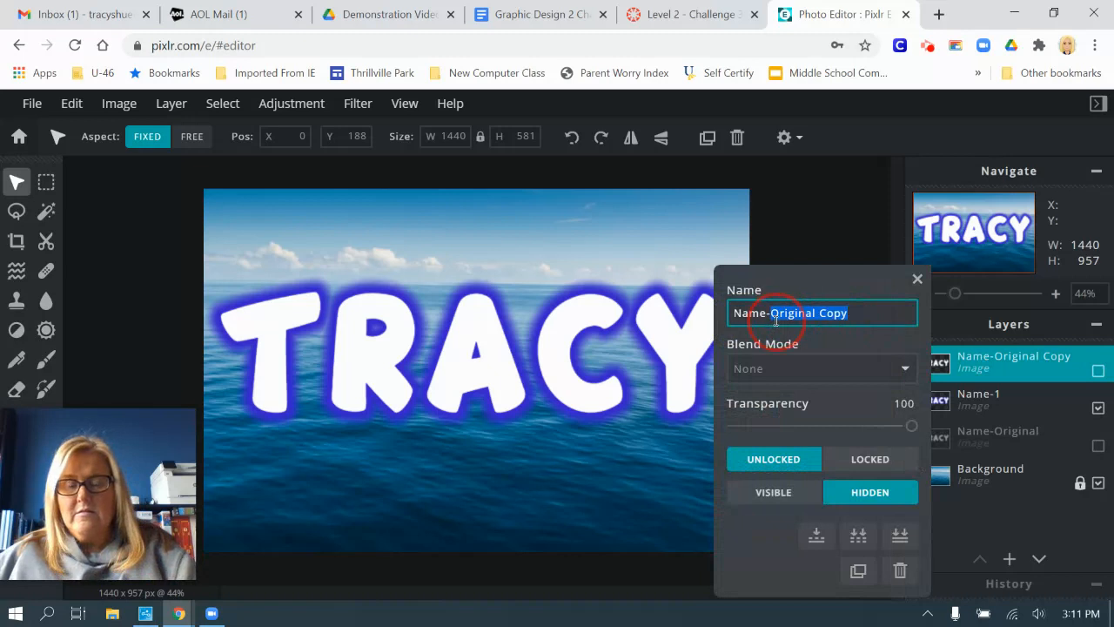
pyautogui.write('2')
pyautogui.click(917, 279)
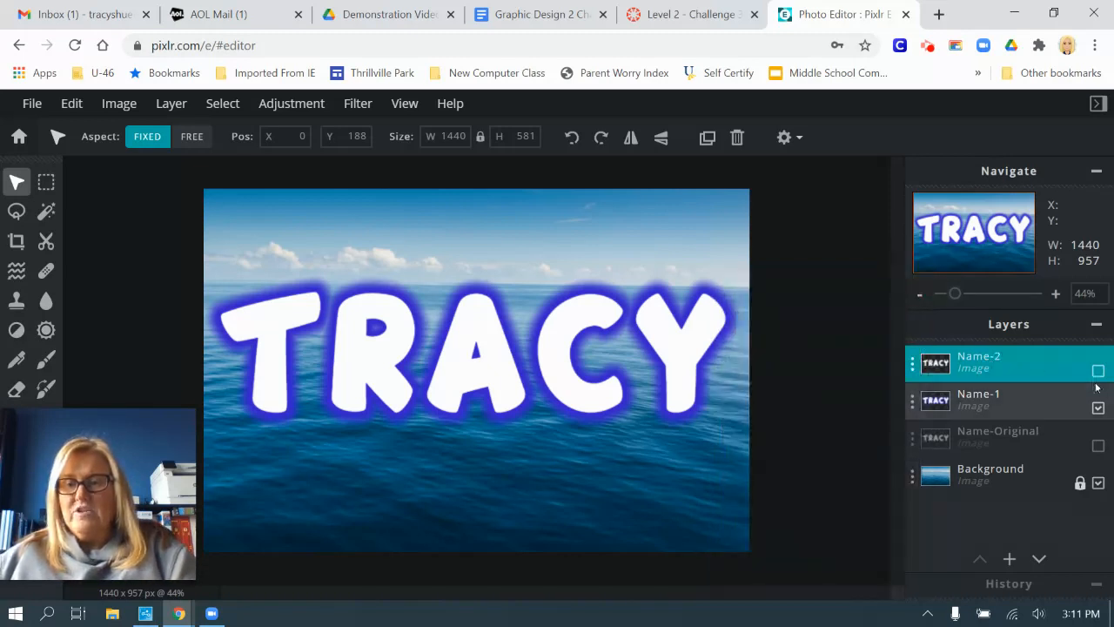
pyautogui.click(1098, 372)
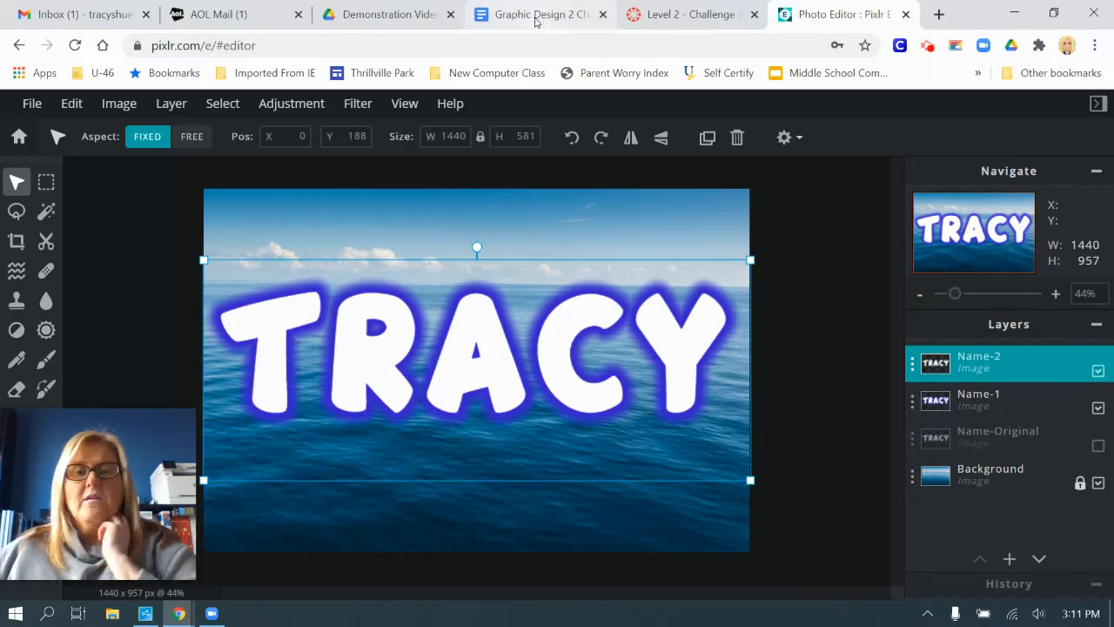
# - Check the next glow instruction on the challenge page, then start an outer glow on Name-2 in Pixlr E with light blue #54B1DC
pyautogui.click(684, 11)
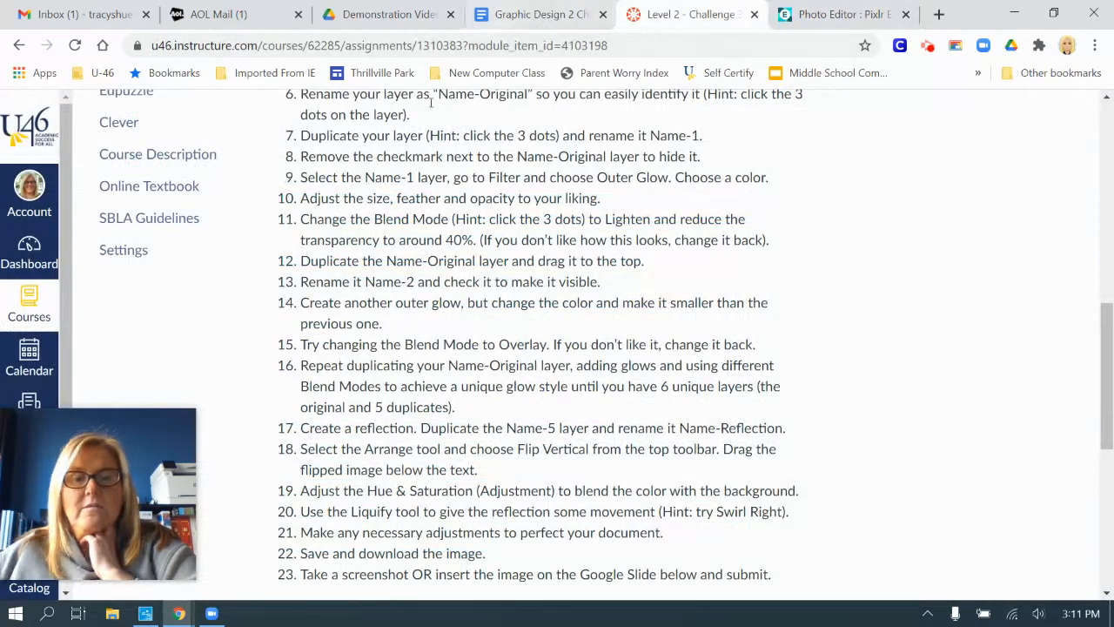
pyautogui.scroll(-2, 412, 137)
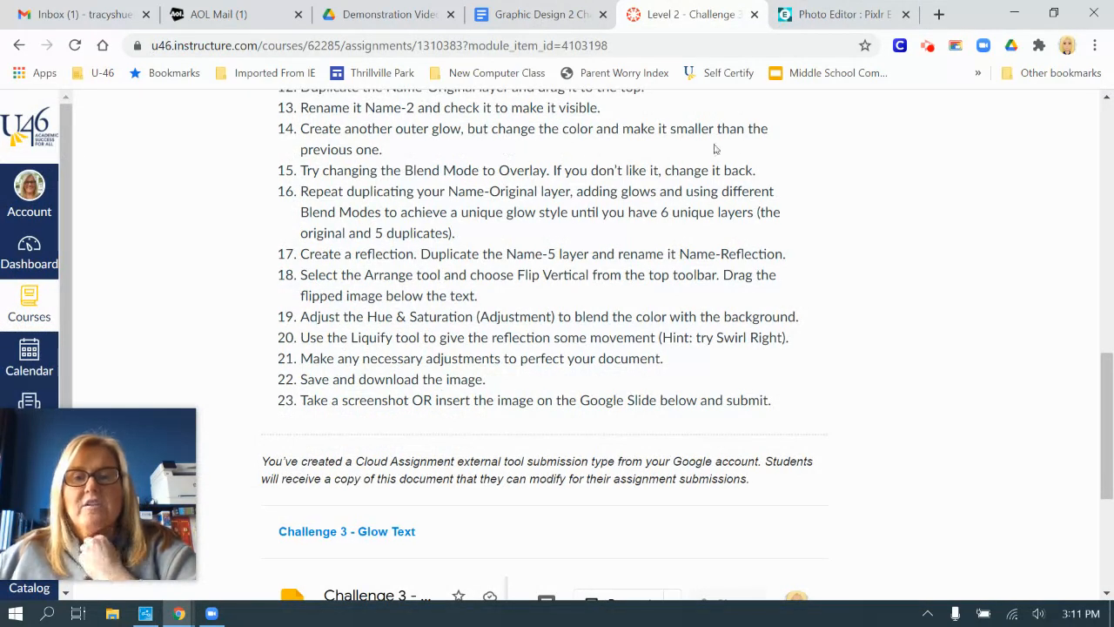
pyautogui.click(827, 14)
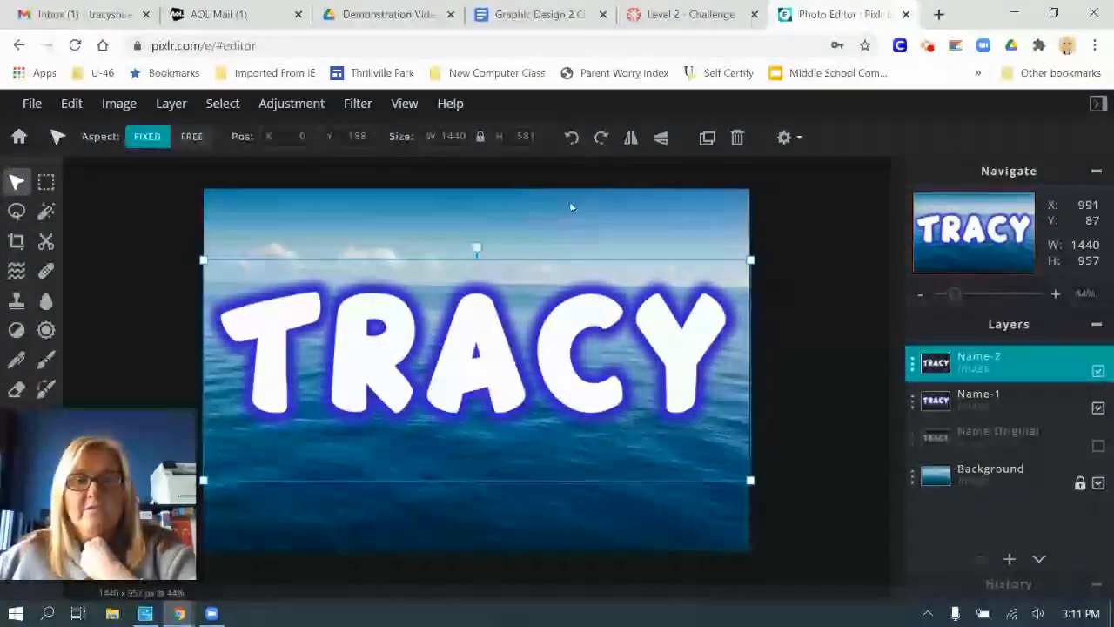
pyautogui.click(362, 106)
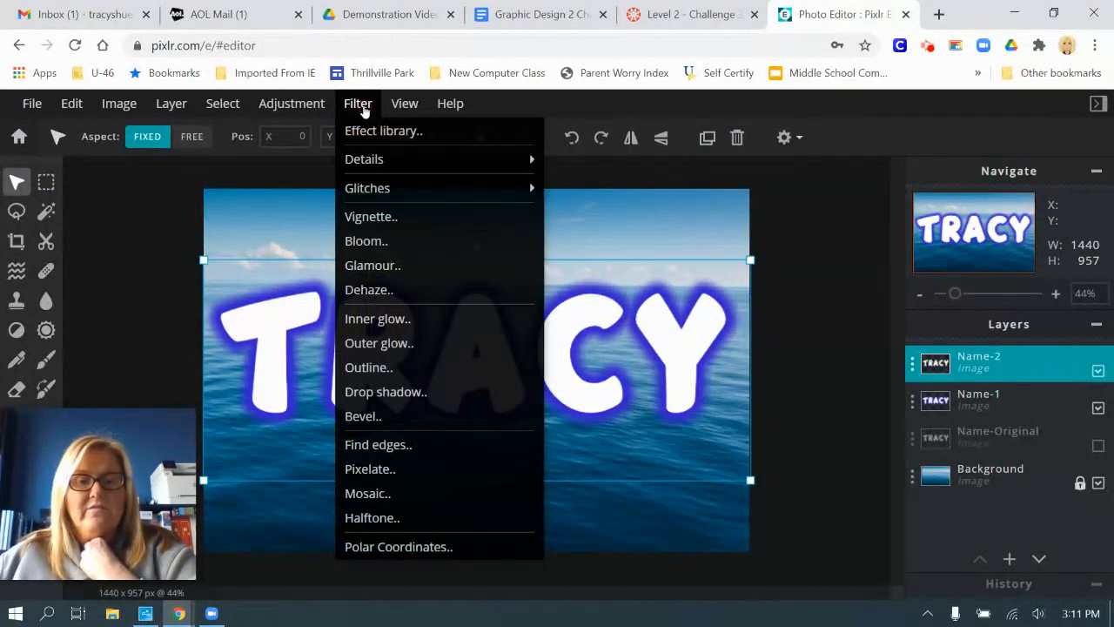
pyautogui.click(405, 343)
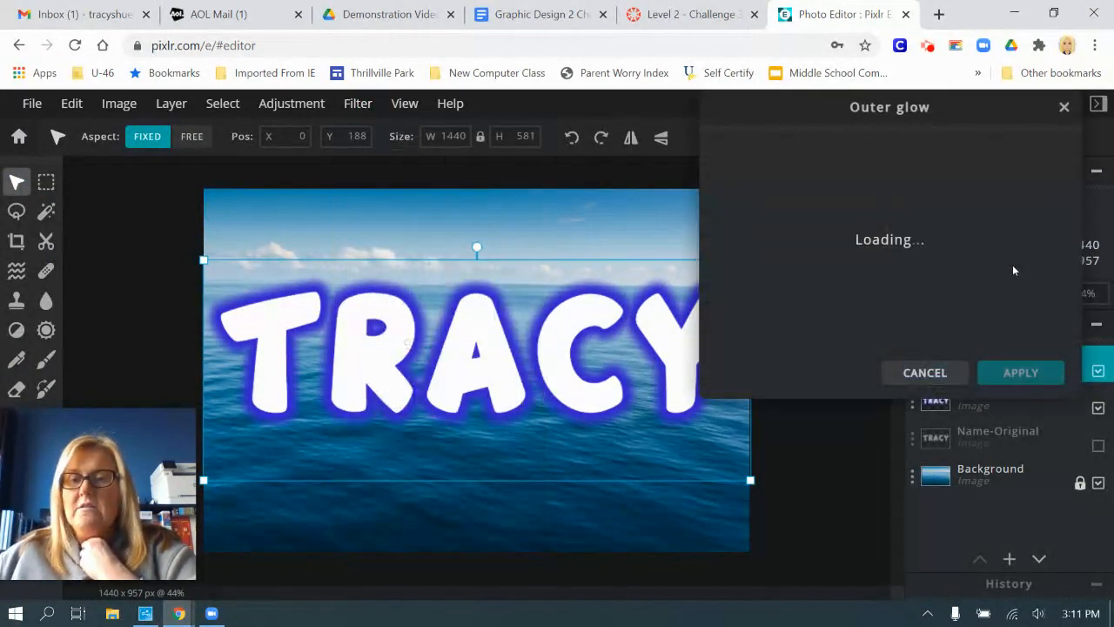
pyautogui.click(1048, 162)
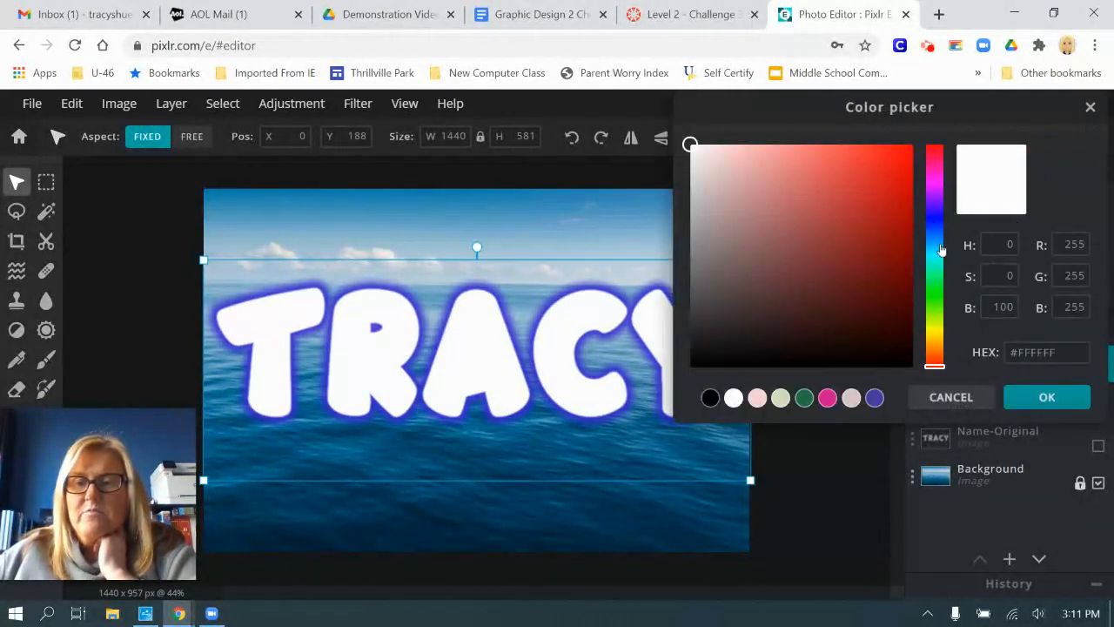
pyautogui.click(935, 244)
pyautogui.click(828, 180)
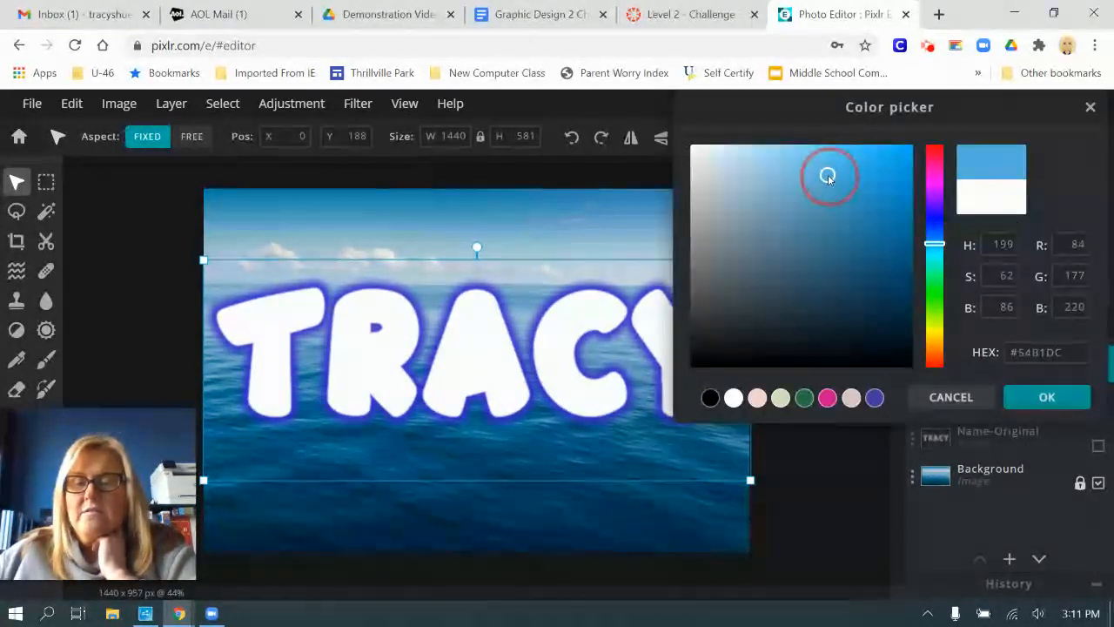
pyautogui.click(1045, 398)
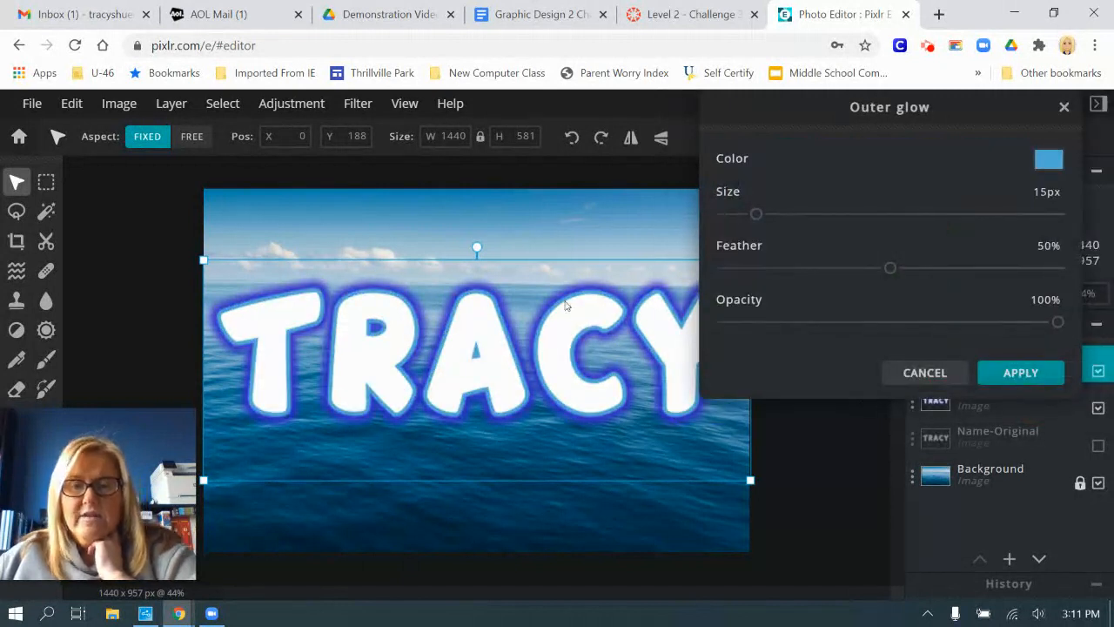
# - Set the Name-2 outer glow's size to 31 px and feather to 64%, and apply it
pyautogui.moveTo(757, 216); pyautogui.dragTo(794, 220)
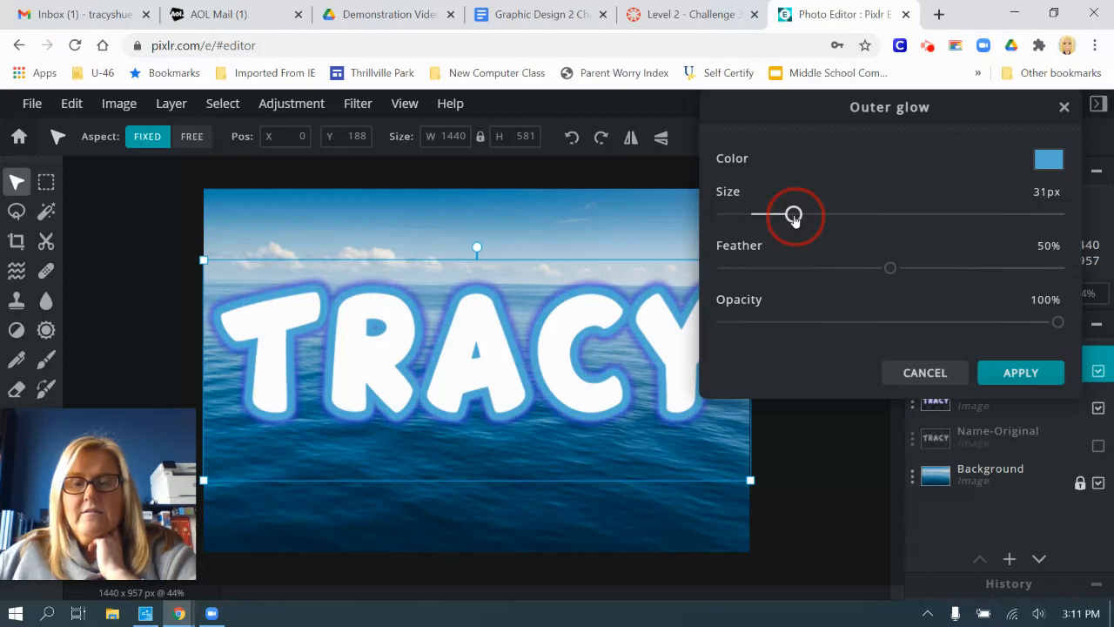
pyautogui.moveTo(890, 268); pyautogui.dragTo(939, 270)
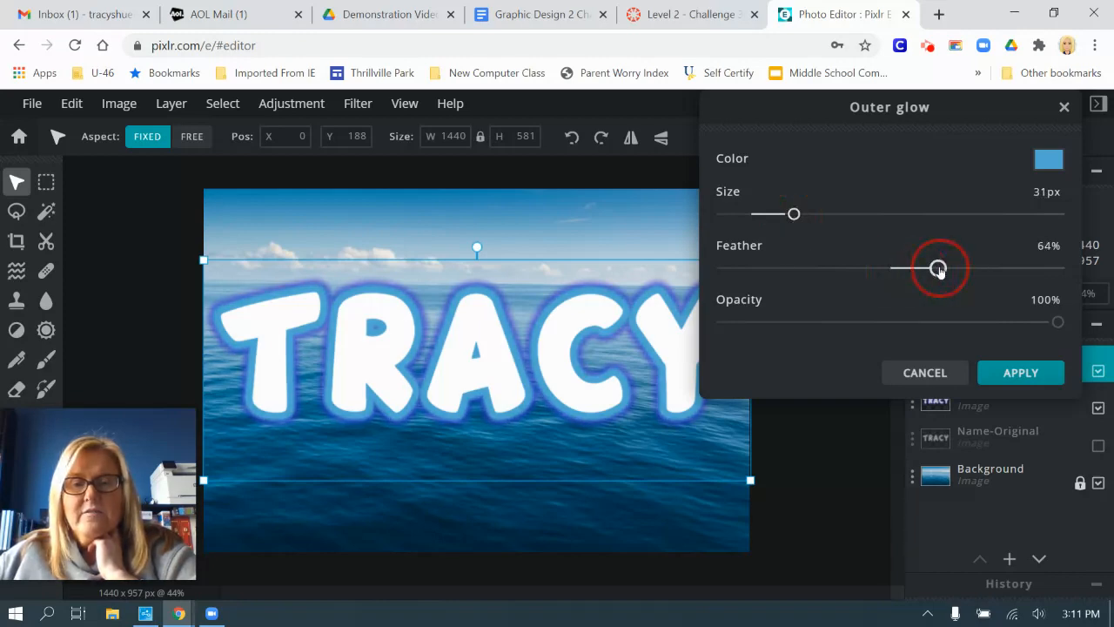
pyautogui.click(1020, 374)
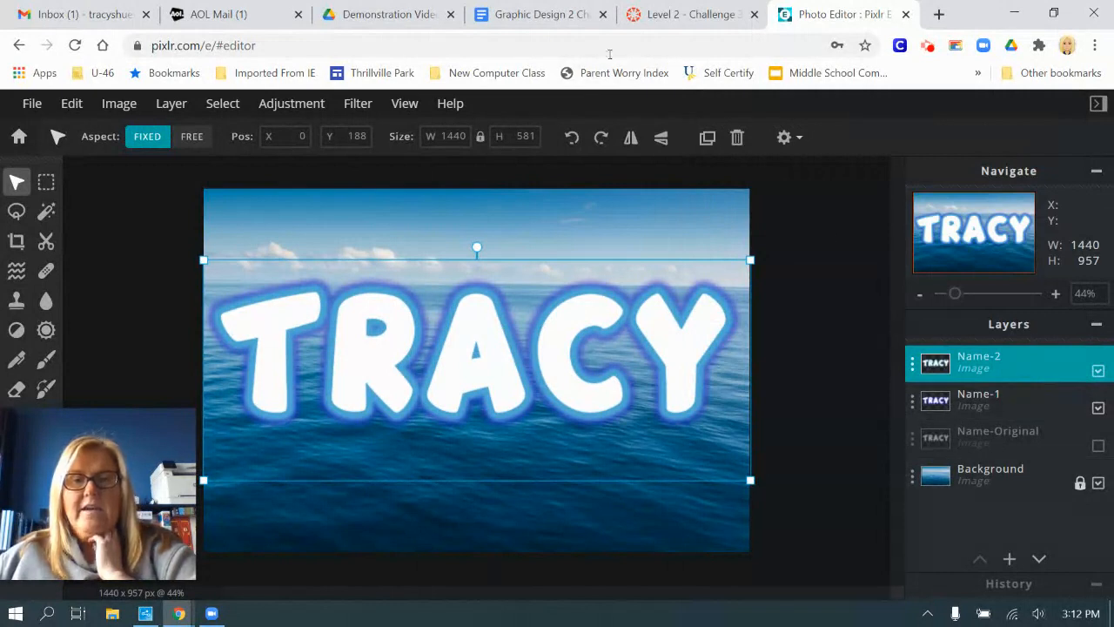
# - Check the blend mode instruction on the challenge page, then try Overlay on Name-2 in Pixlr E and set it back to None
pyautogui.click(681, 16)
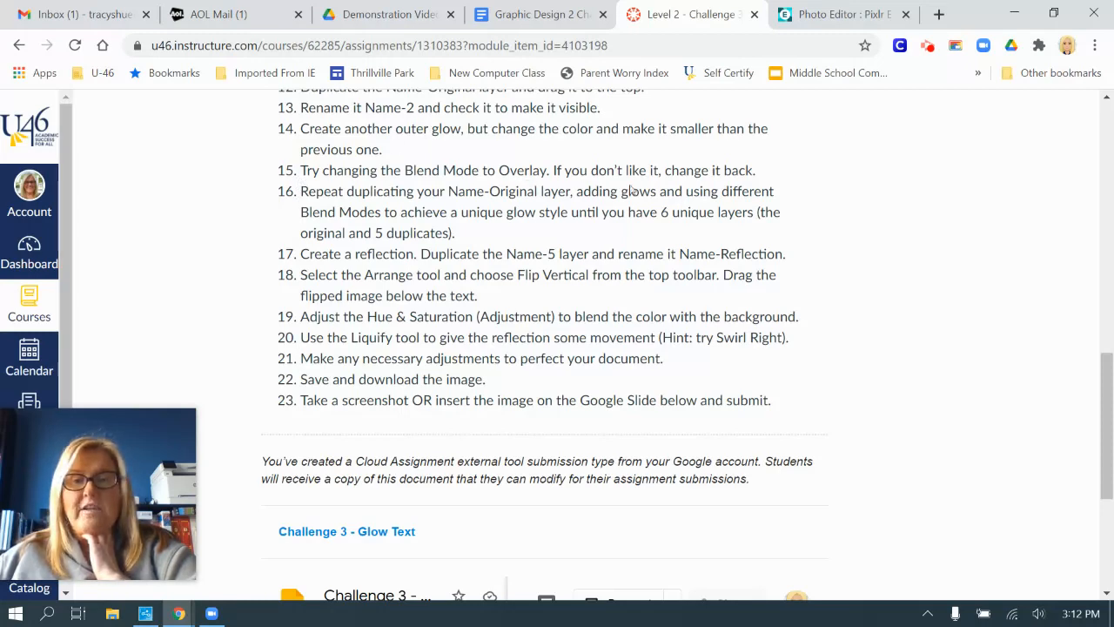
pyautogui.click(840, 15)
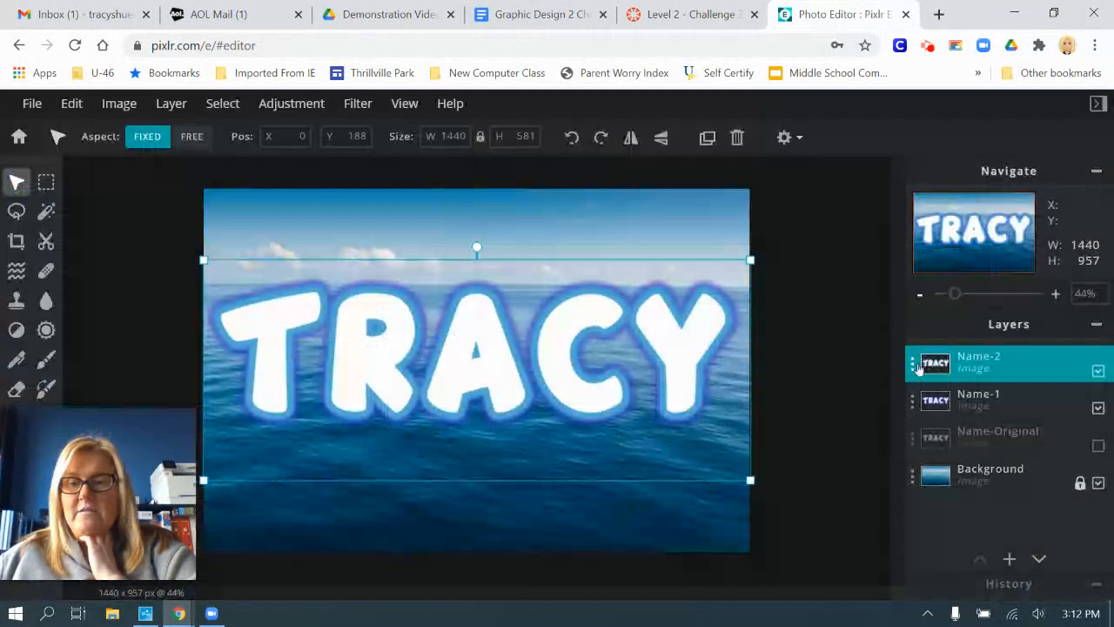
pyautogui.click(910, 366)
pyautogui.click(867, 318)
pyautogui.click(865, 370)
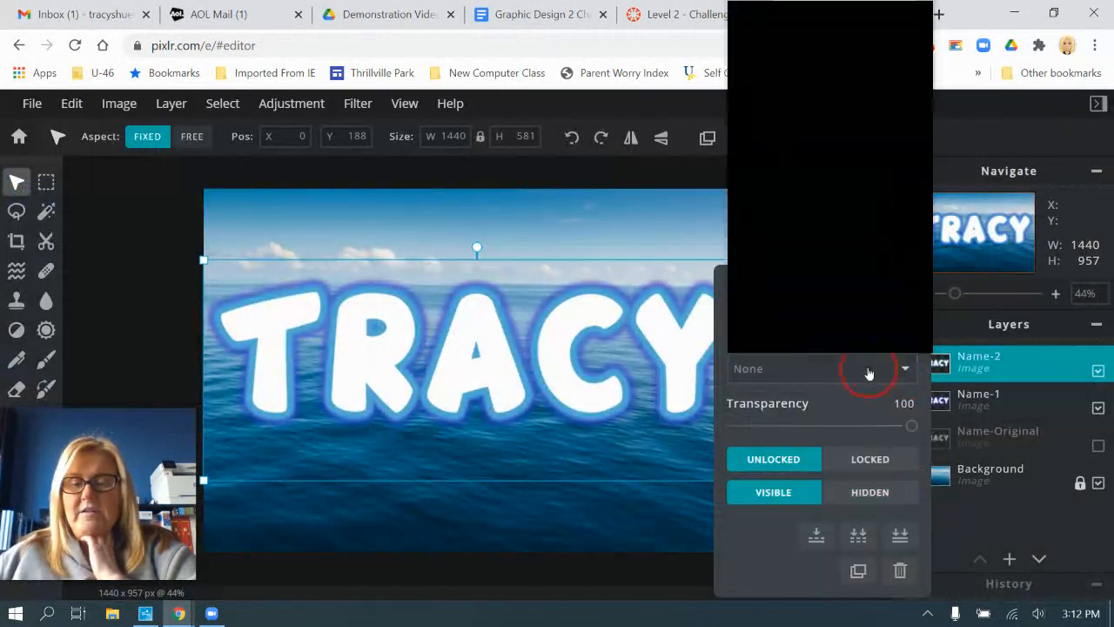
pyautogui.click(829, 87)
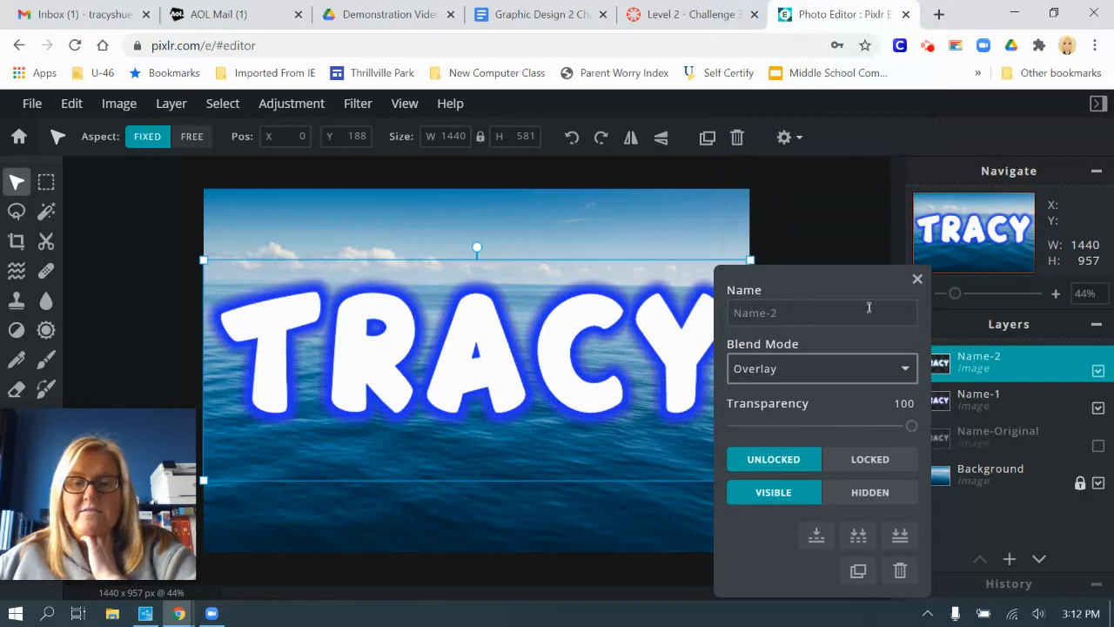
pyautogui.click(862, 368)
pyautogui.click(795, 10)
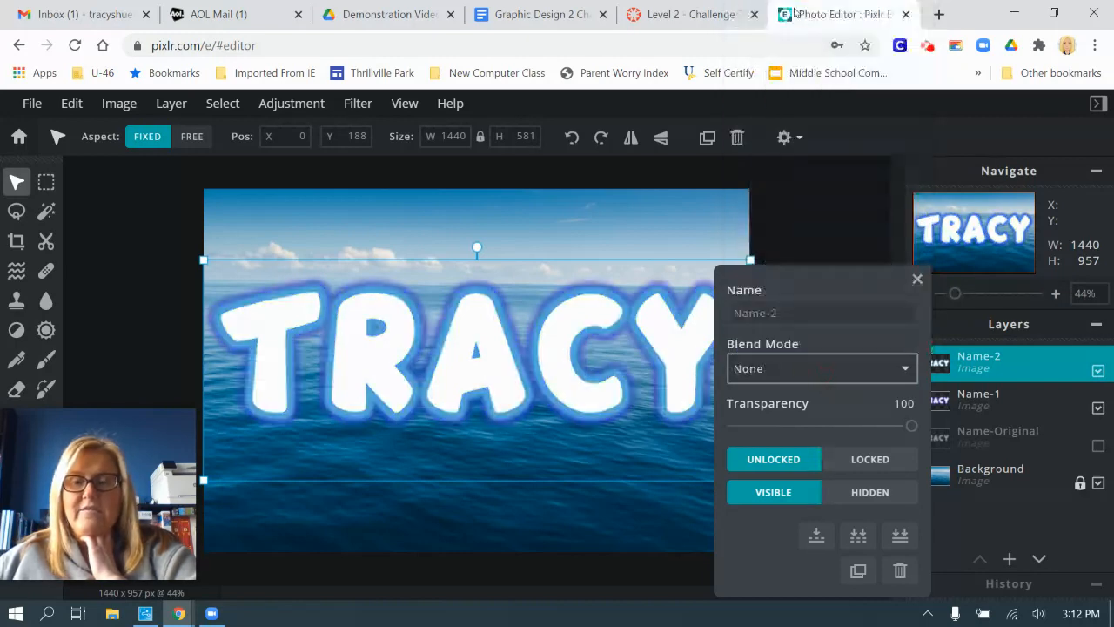
pyautogui.click(918, 281)
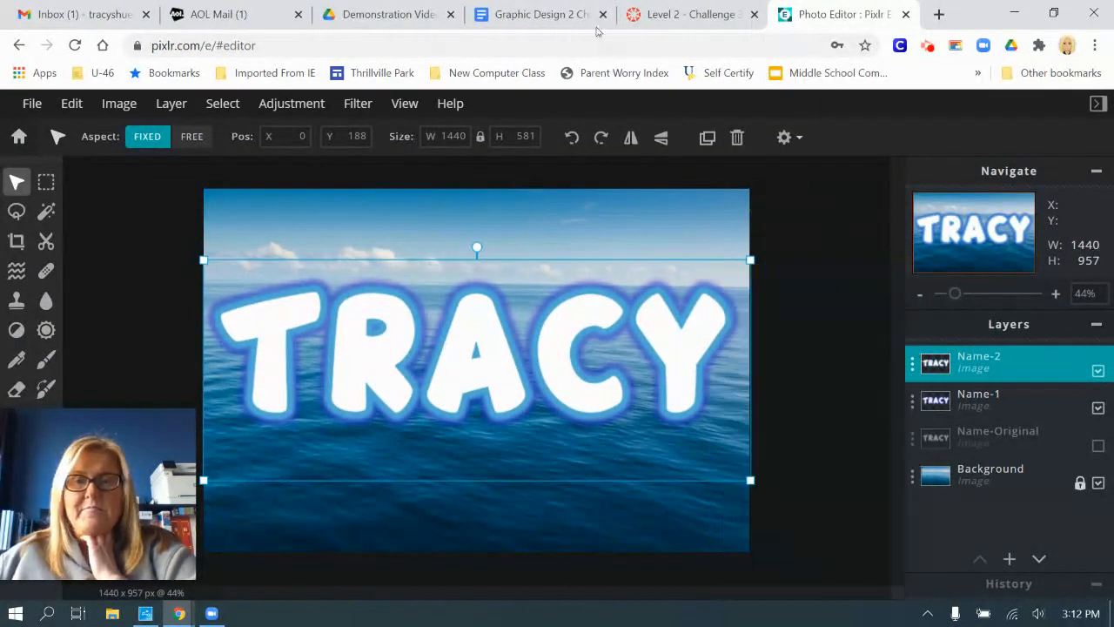
# - Check the duplication instruction on the challenge page, then duplicate Name-Original in Pixlr E and move the copy above Name-2
pyautogui.click(541, 14)
pyautogui.hotkey('ctrl', 'Tab')
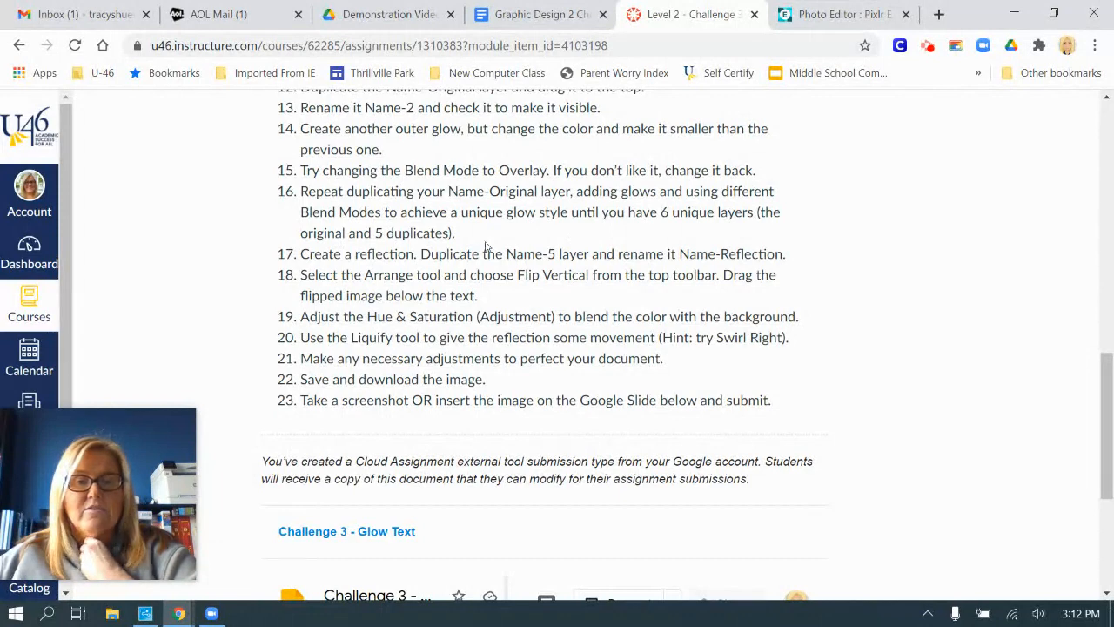
pyautogui.click(820, 16)
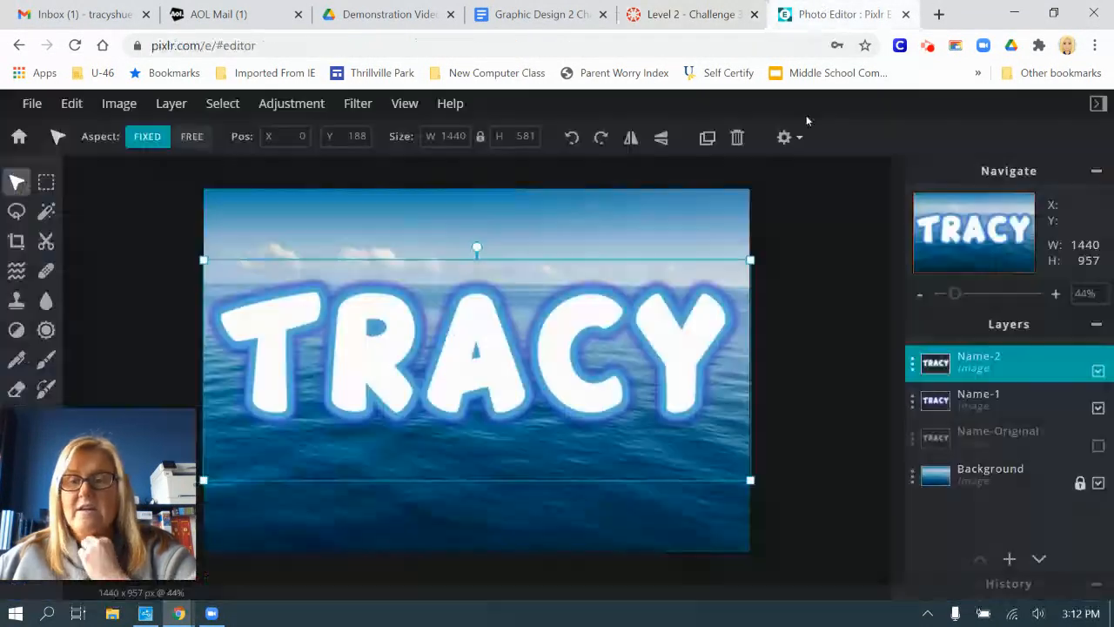
pyautogui.click(911, 438)
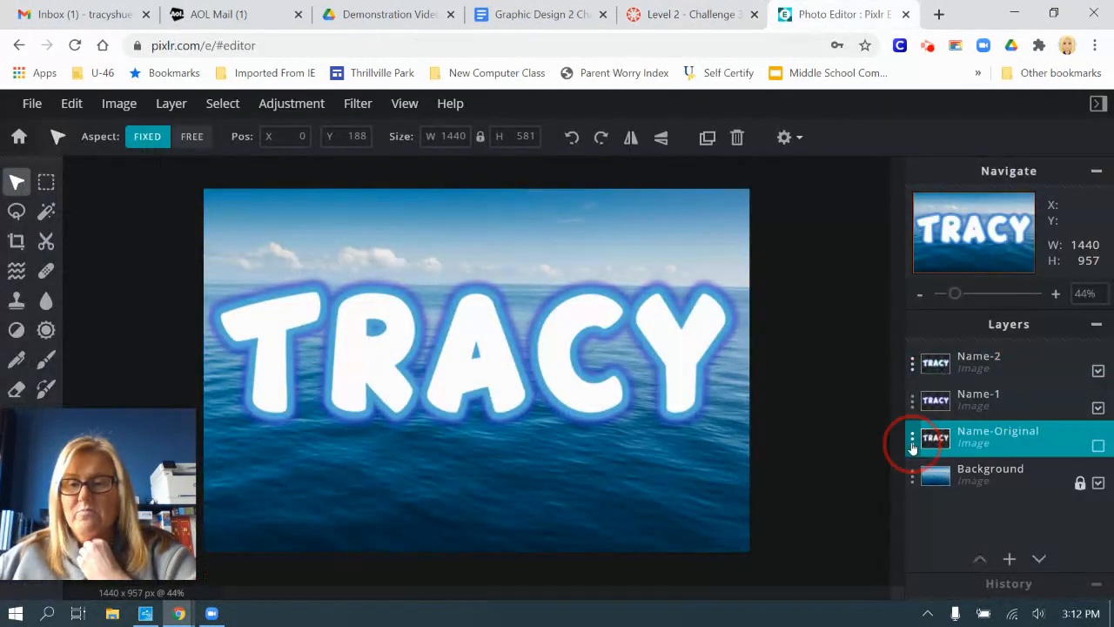
pyautogui.click(859, 570)
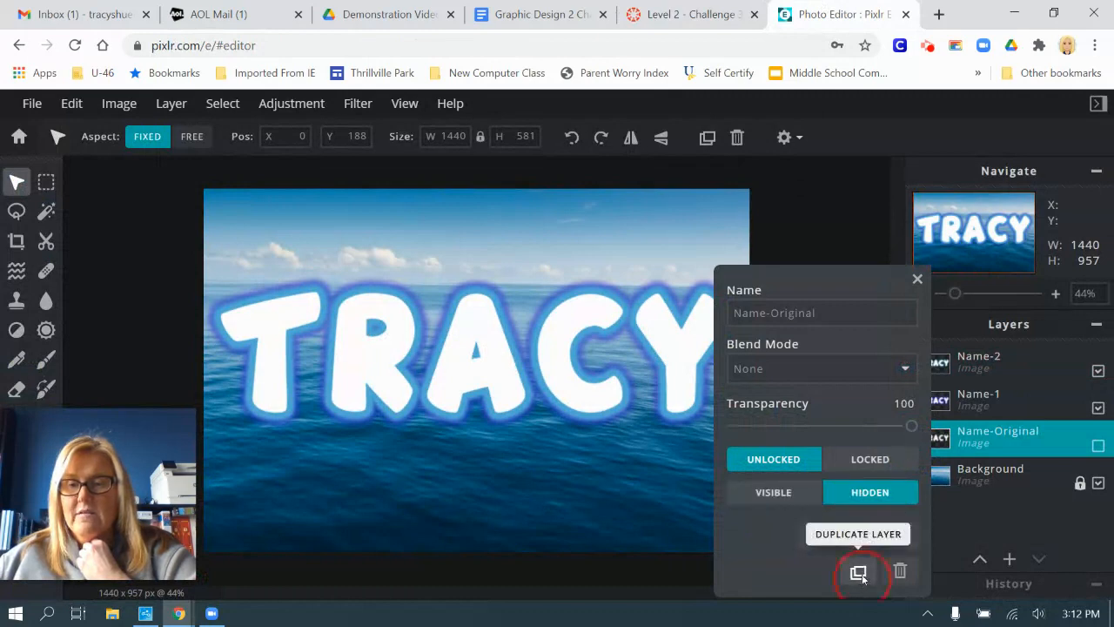
pyautogui.moveTo(1049, 436); pyautogui.dragTo(1027, 360)
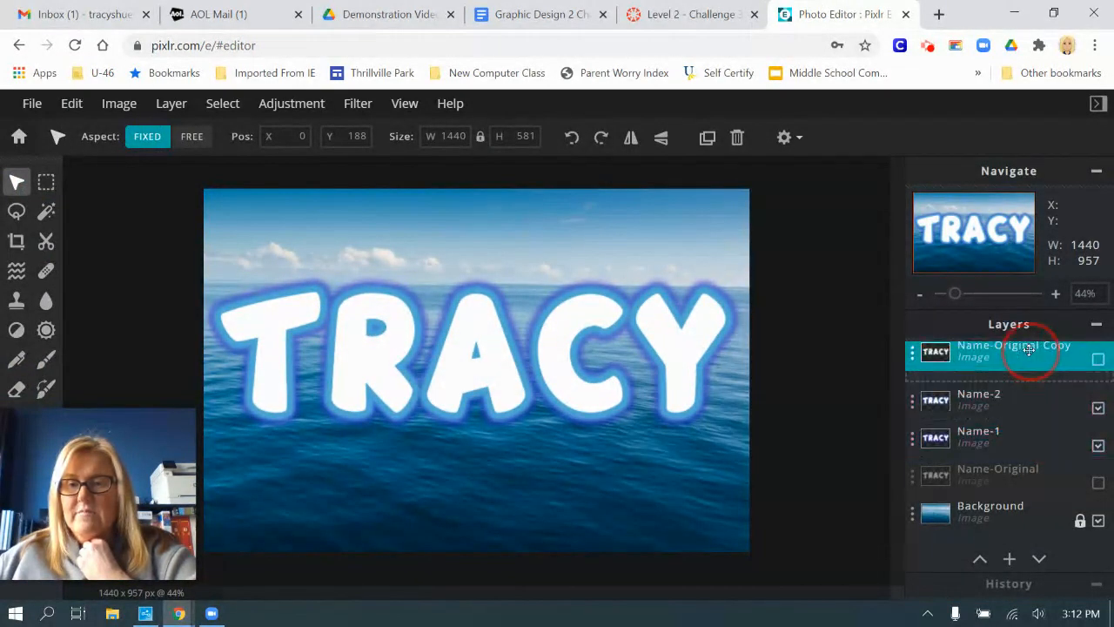
# - Rename the topmost copied layer to Name-3
pyautogui.click(912, 366)
pyautogui.click(771, 313)
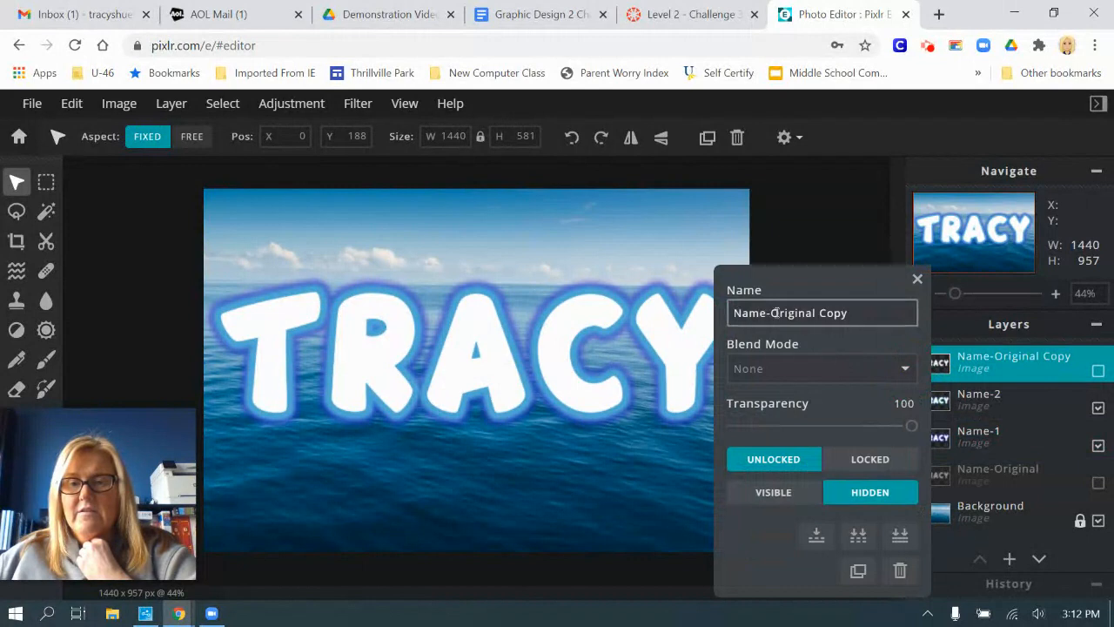
pyautogui.moveTo(772, 313); pyautogui.dragTo(872, 317)
pyautogui.write('3')
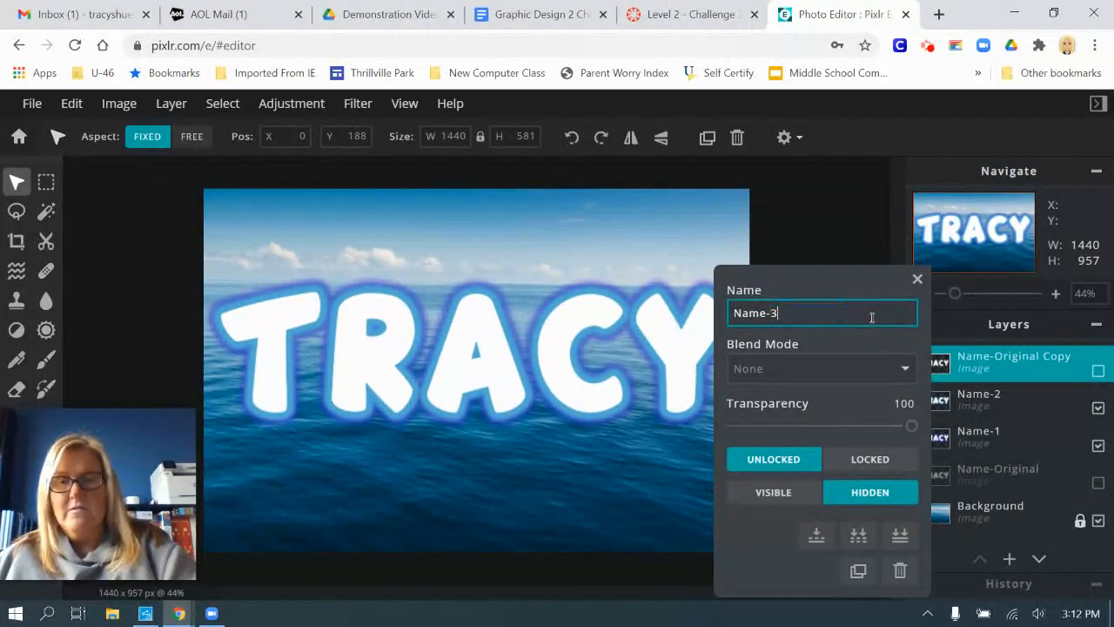
pyautogui.click(916, 280)
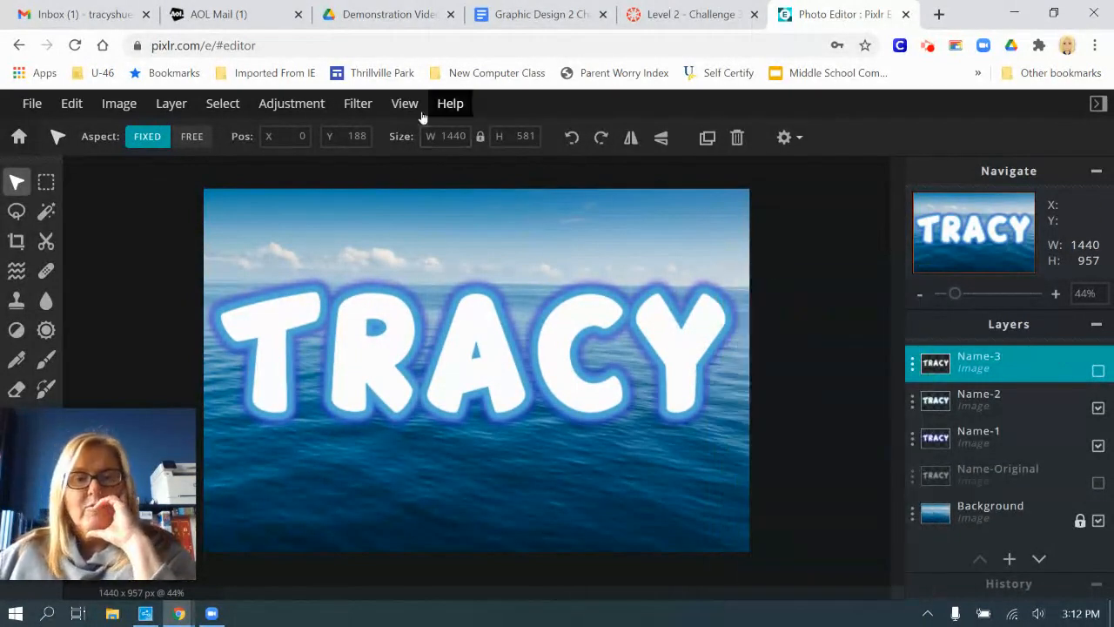
pyautogui.click(358, 103)
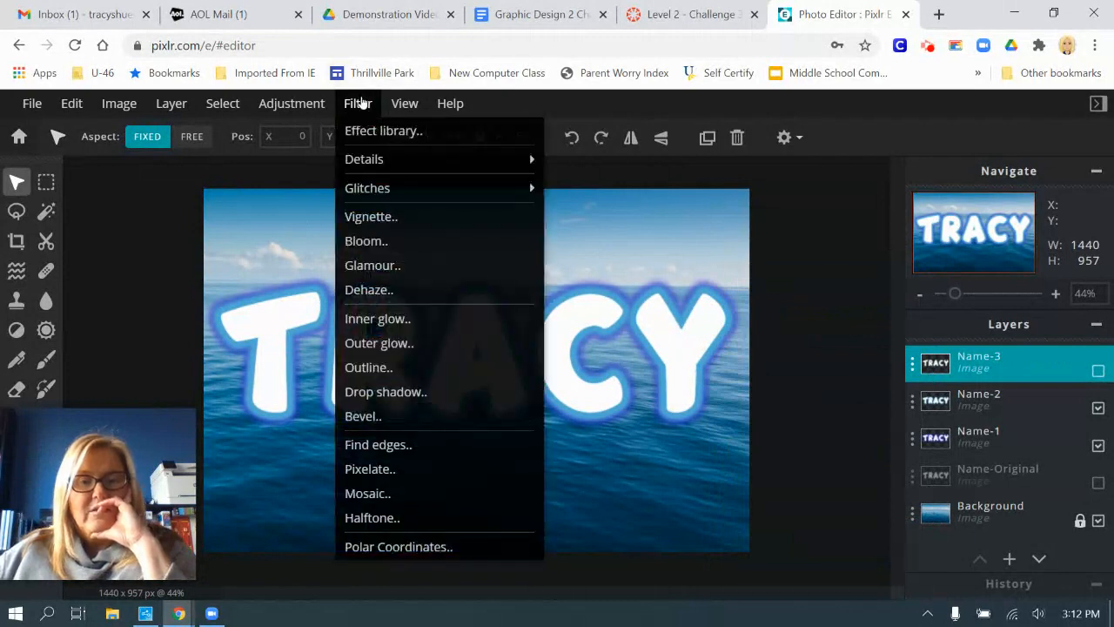
pyautogui.click(400, 345)
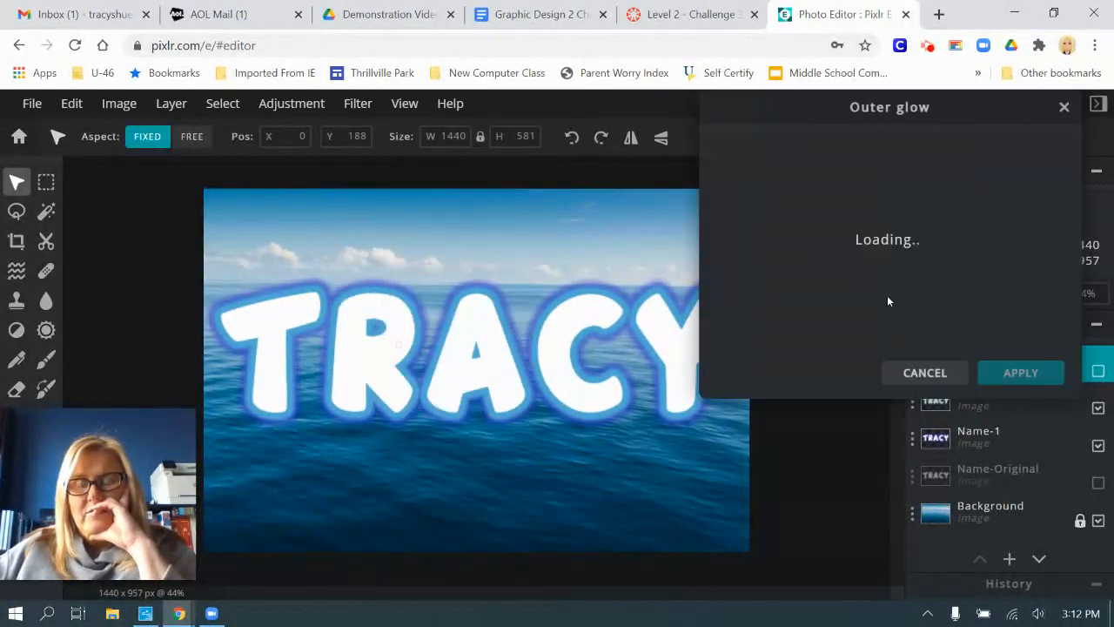
pyautogui.click(1045, 162)
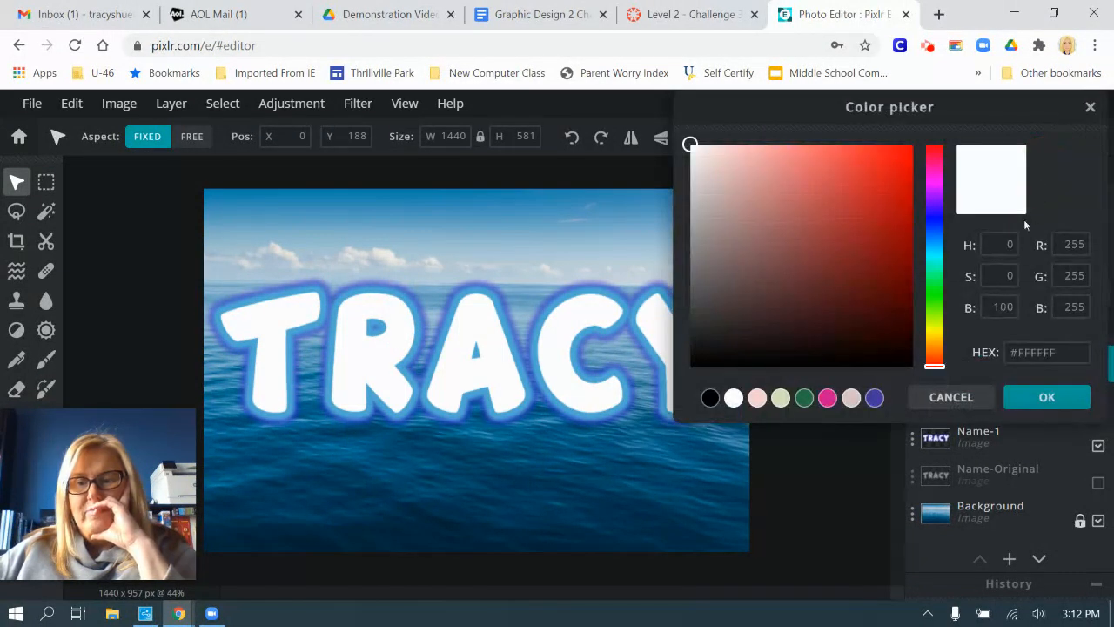
pyautogui.click(933, 268)
pyautogui.click(837, 233)
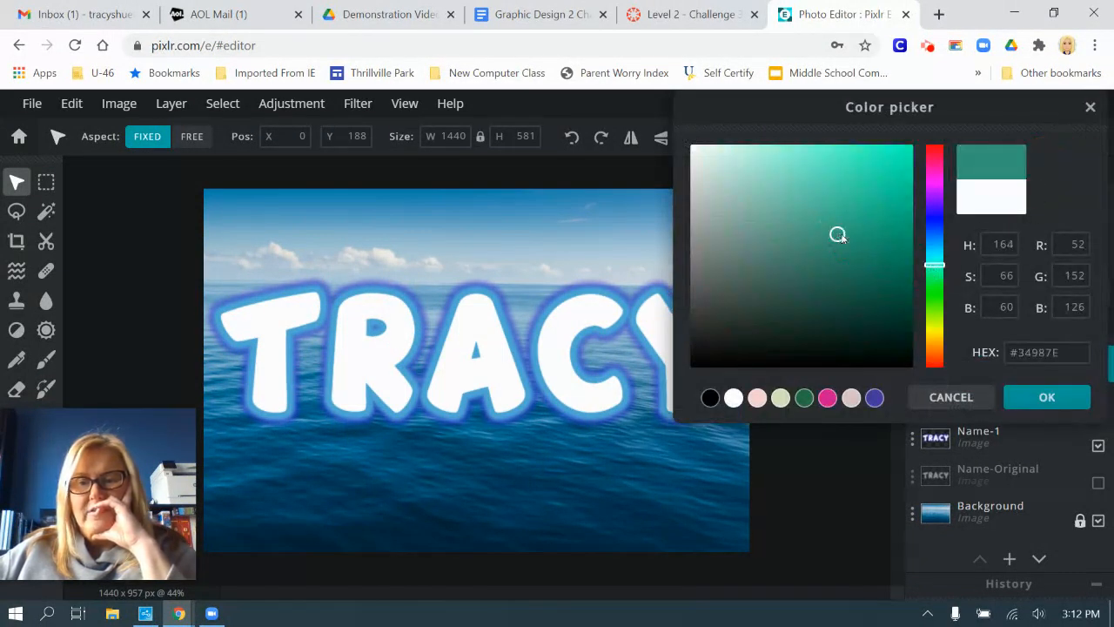
pyautogui.moveTo(837, 233); pyautogui.dragTo(841, 201)
pyautogui.click(1039, 393)
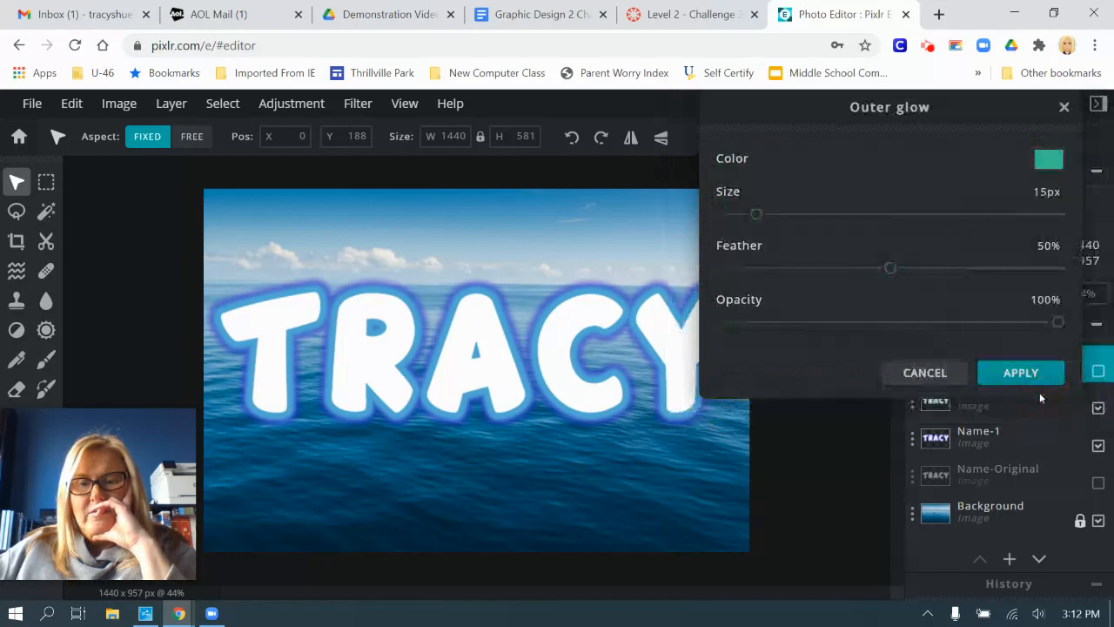
pyautogui.moveTo(759, 217); pyautogui.dragTo(864, 213)
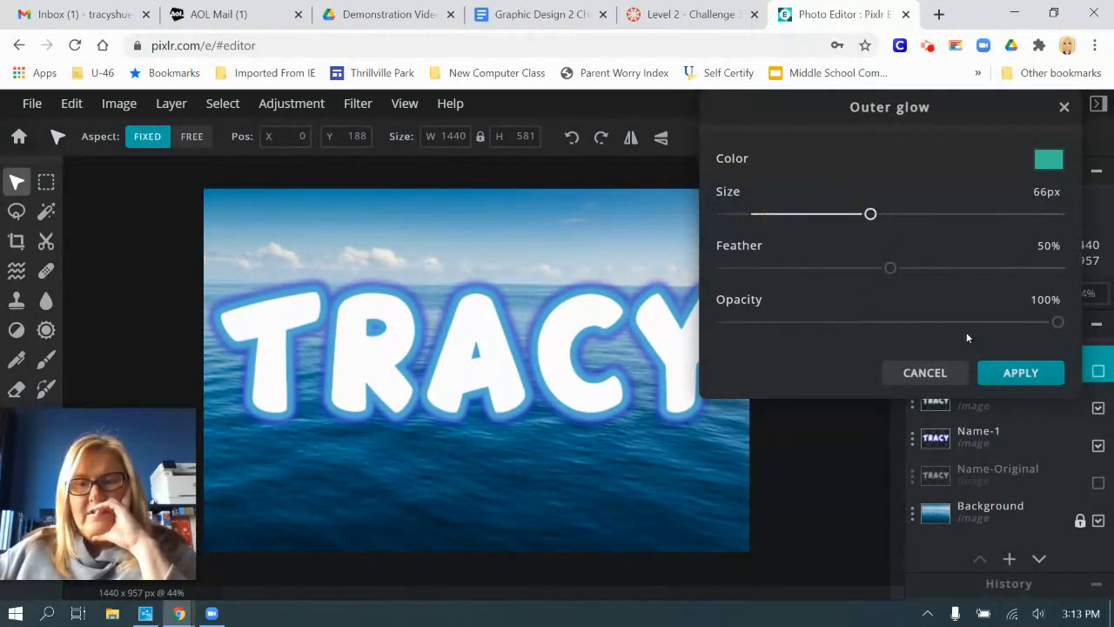
pyautogui.click(924, 373)
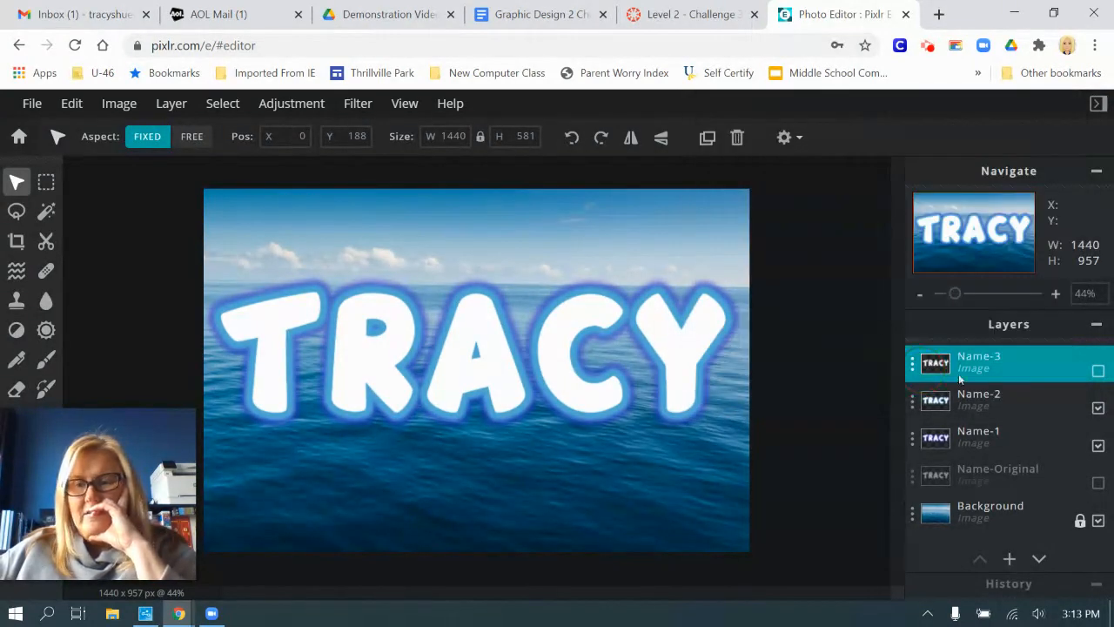
# - Make Name-3 visible and start an outer glow on it in teal green #409D7E
pyautogui.click(1099, 373)
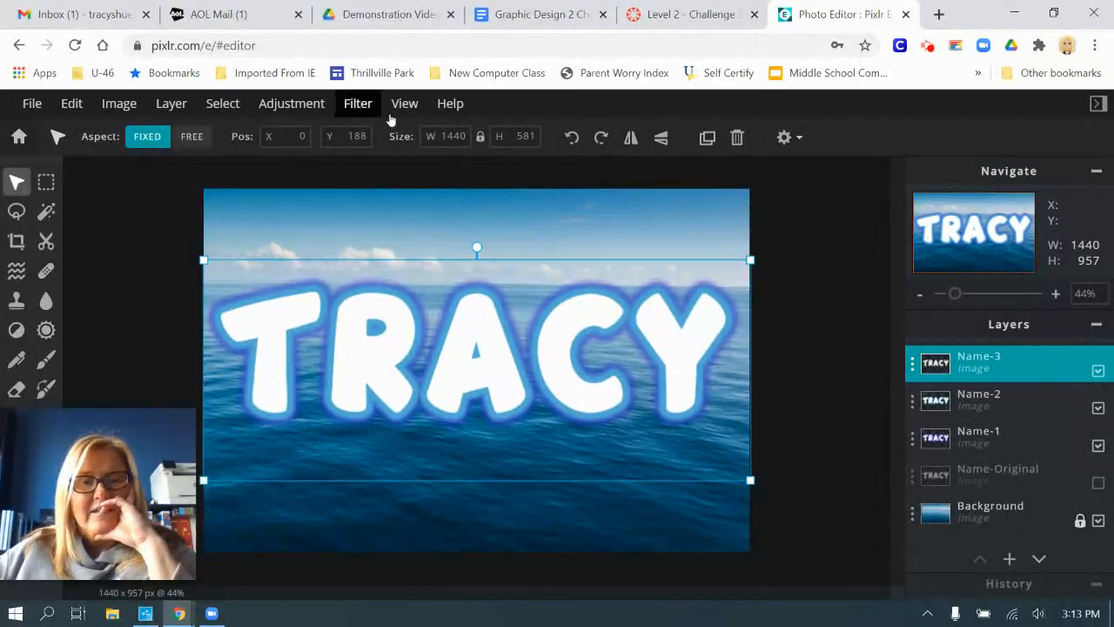
pyautogui.click(353, 106)
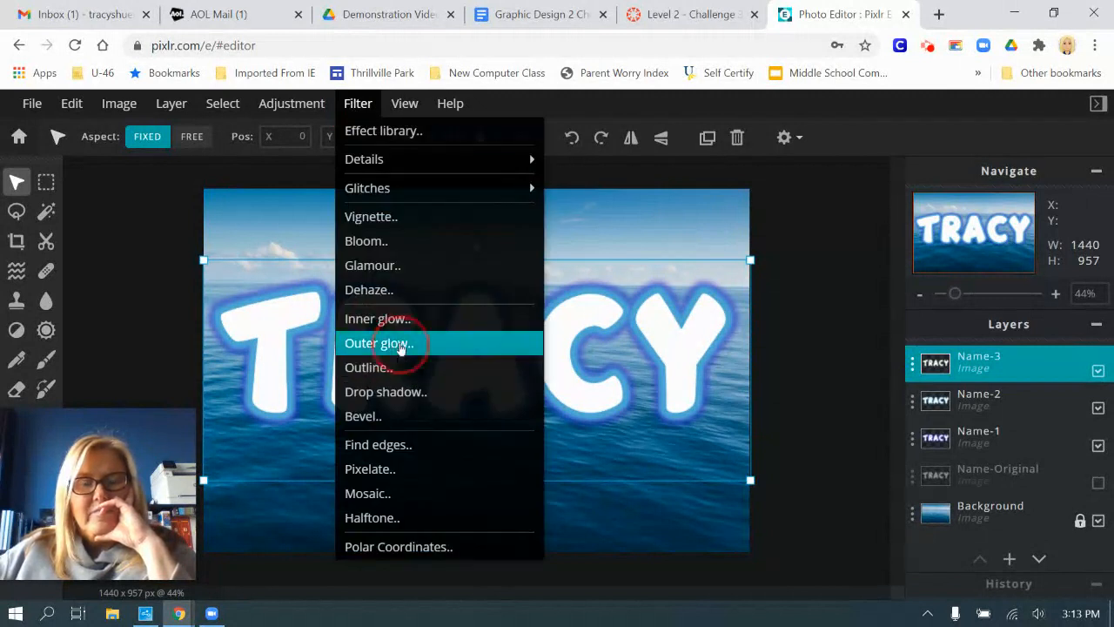
pyautogui.click(399, 346)
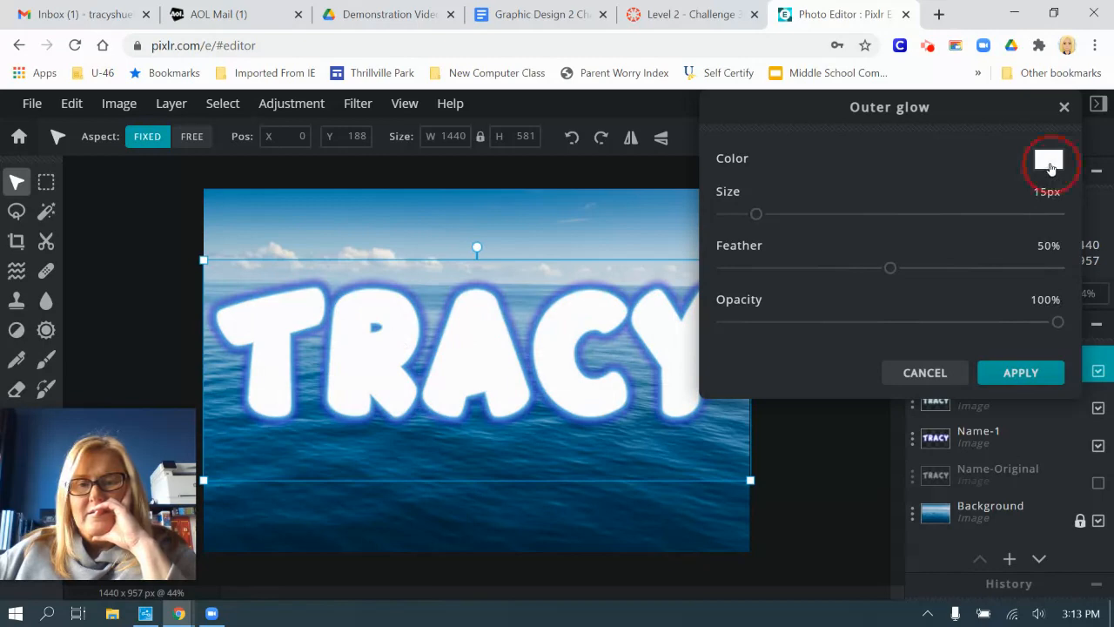
pyautogui.click(1048, 160)
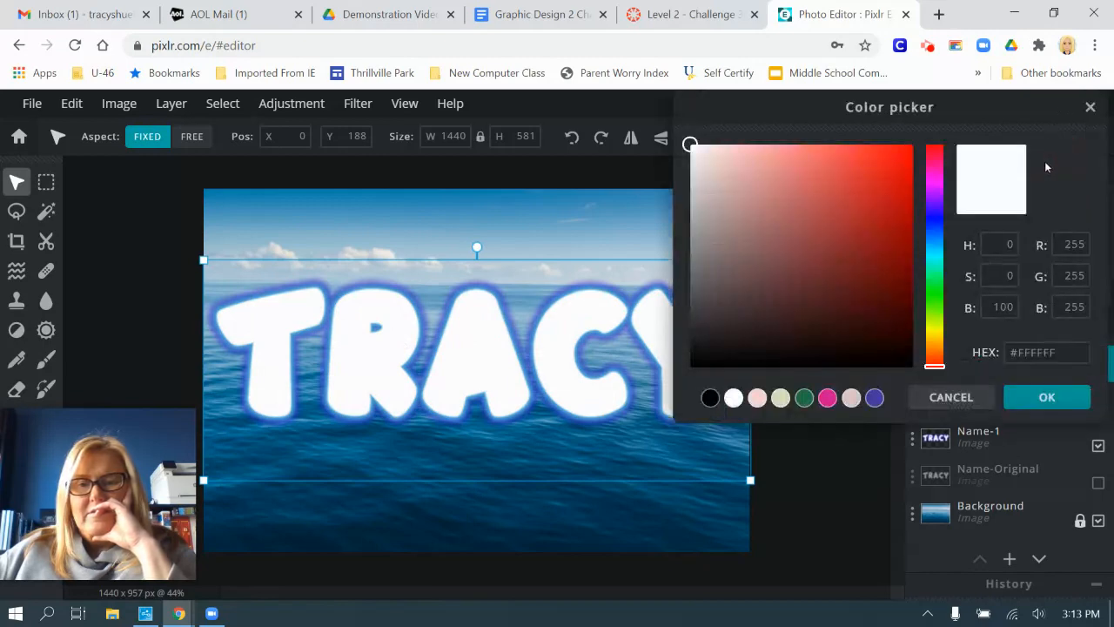
pyautogui.click(935, 255)
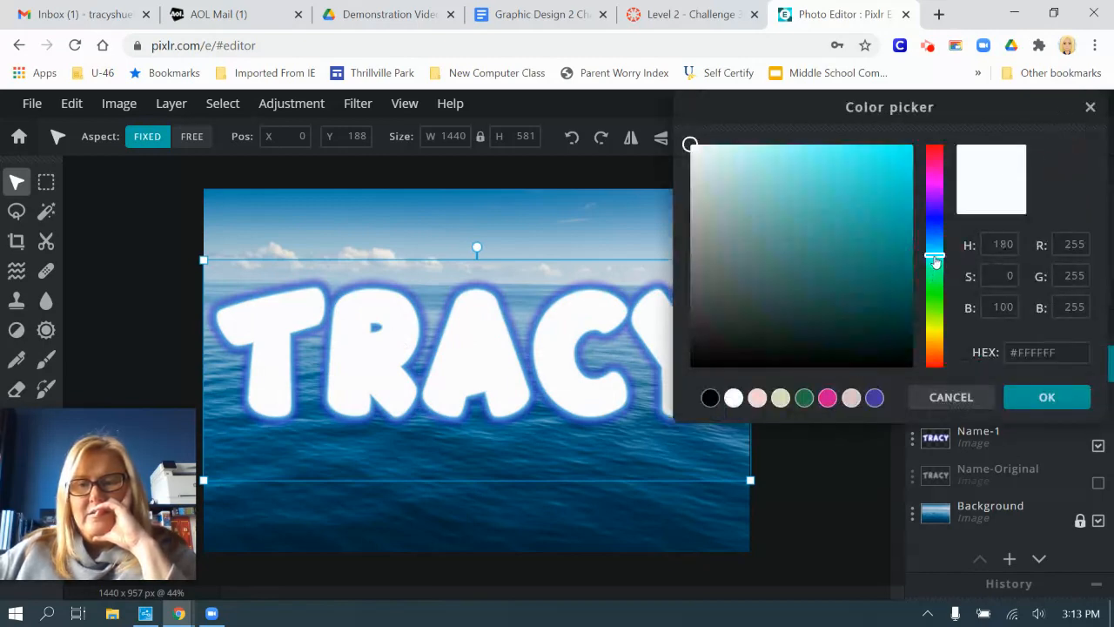
pyautogui.click(822, 224)
pyautogui.moveTo(929, 256); pyautogui.dragTo(934, 267)
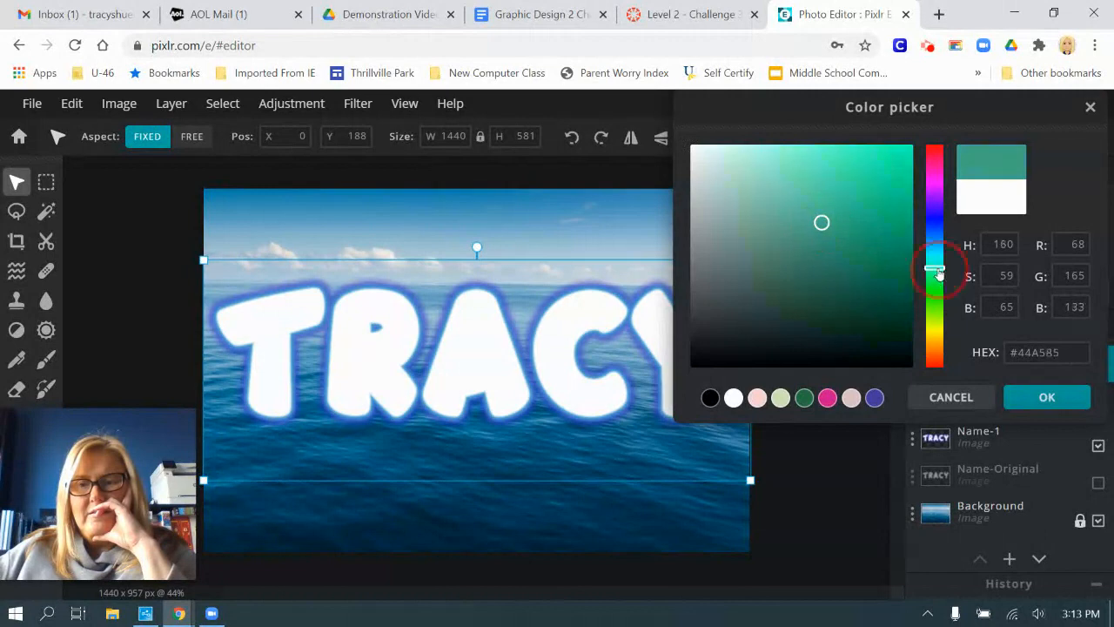
pyautogui.click(823, 229)
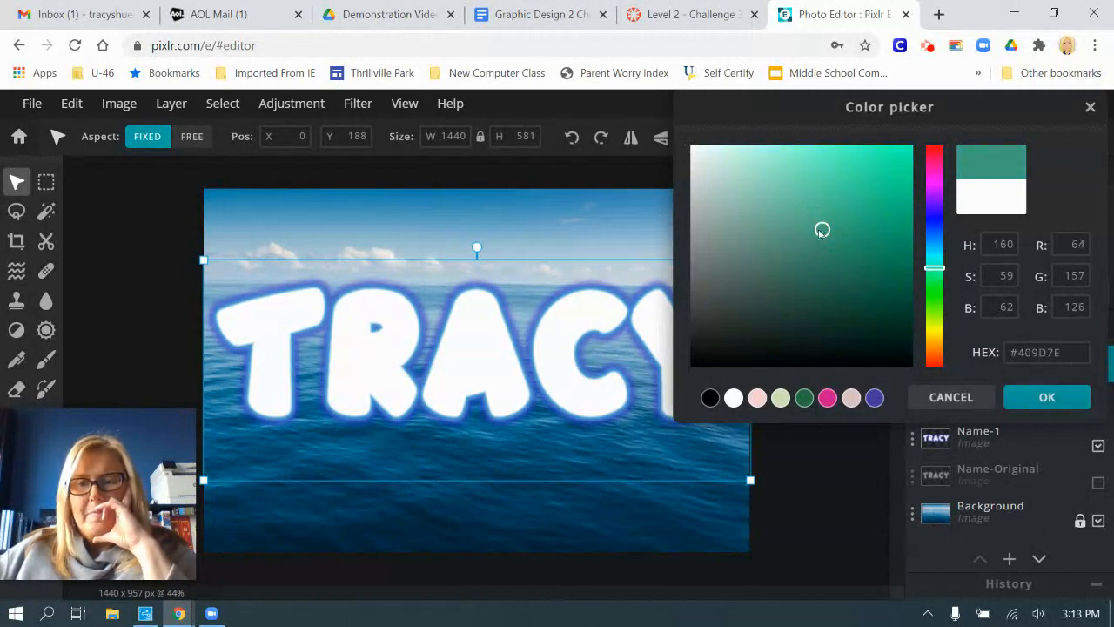
pyautogui.click(1047, 397)
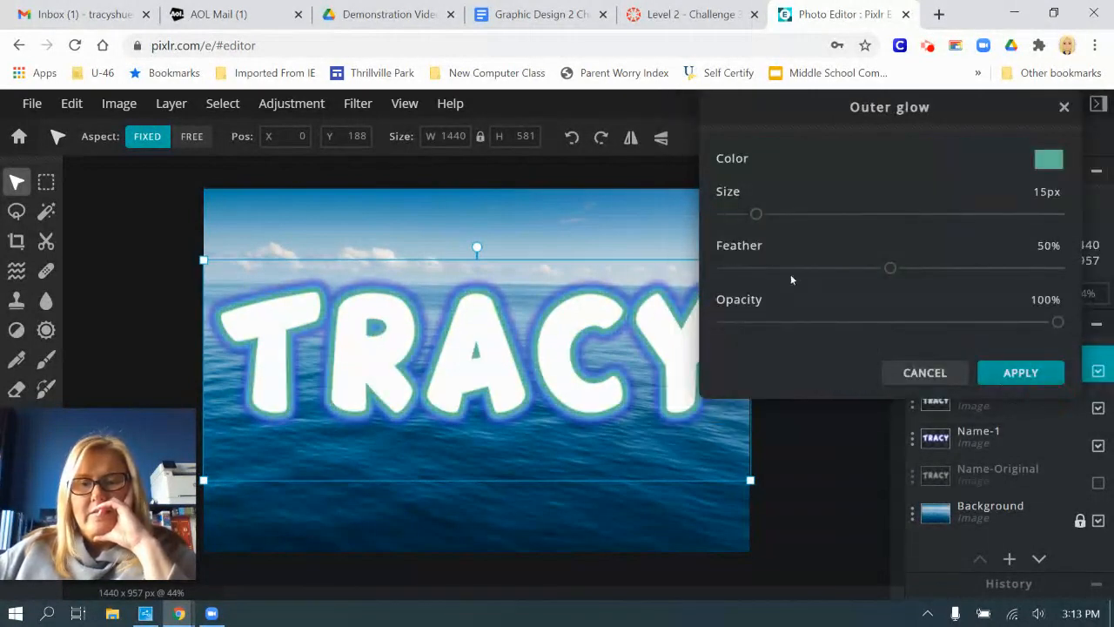
# - Increase the size and feather of Name-3's outer glow, and apply it
pyautogui.moveTo(759, 215); pyautogui.dragTo(858, 215)
pyautogui.moveTo(890, 268); pyautogui.dragTo(955, 271)
pyautogui.click(1035, 374)
# - Set Name-3's blend mode to Overlay
pyautogui.click(913, 366)
pyautogui.click(854, 372)
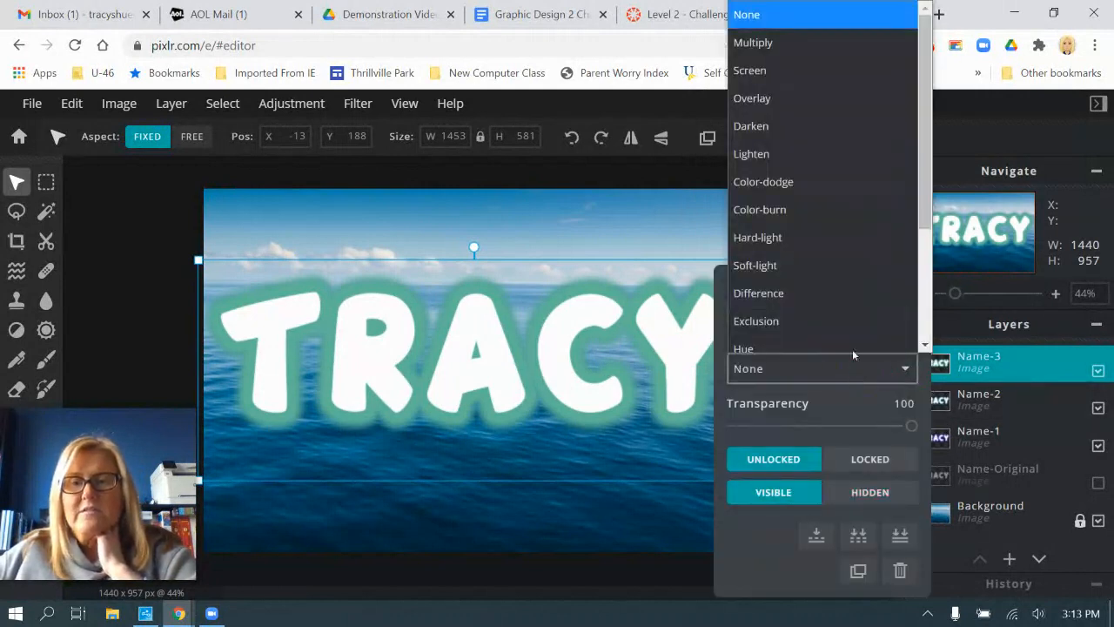
pyautogui.click(822, 92)
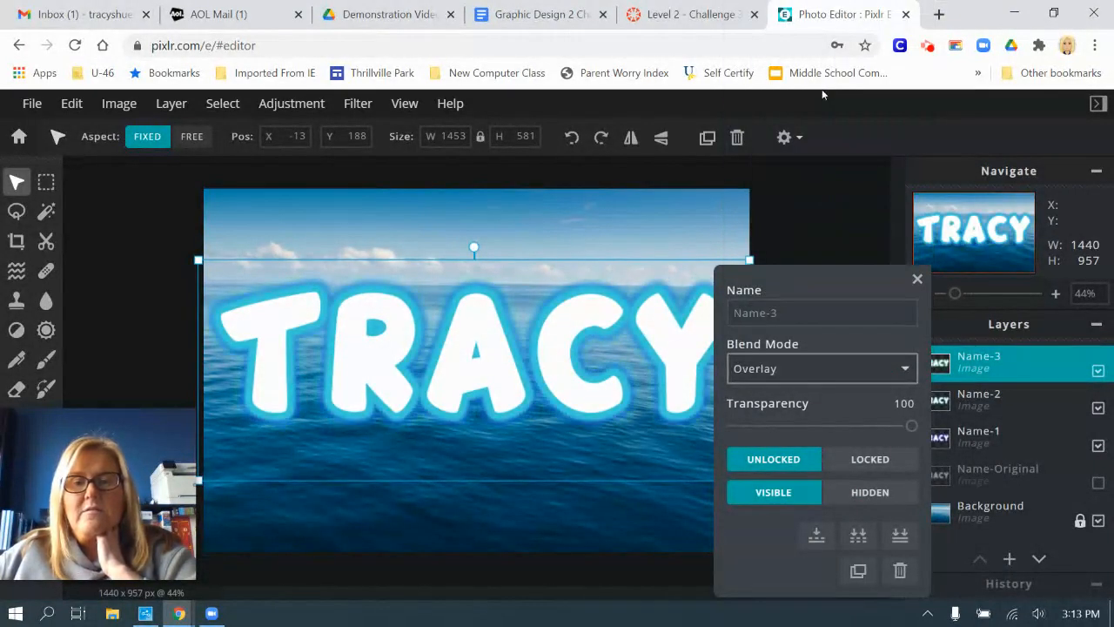
pyautogui.click(918, 279)
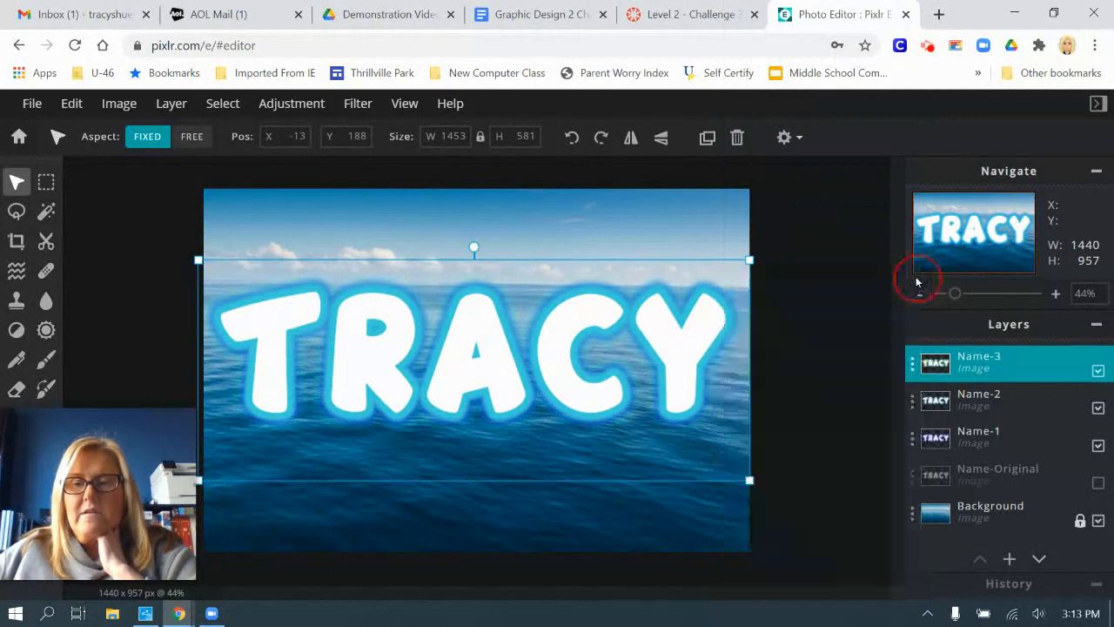
# - Duplicate the Name-Original layer and move the copy above Name-3
pyautogui.click(914, 477)
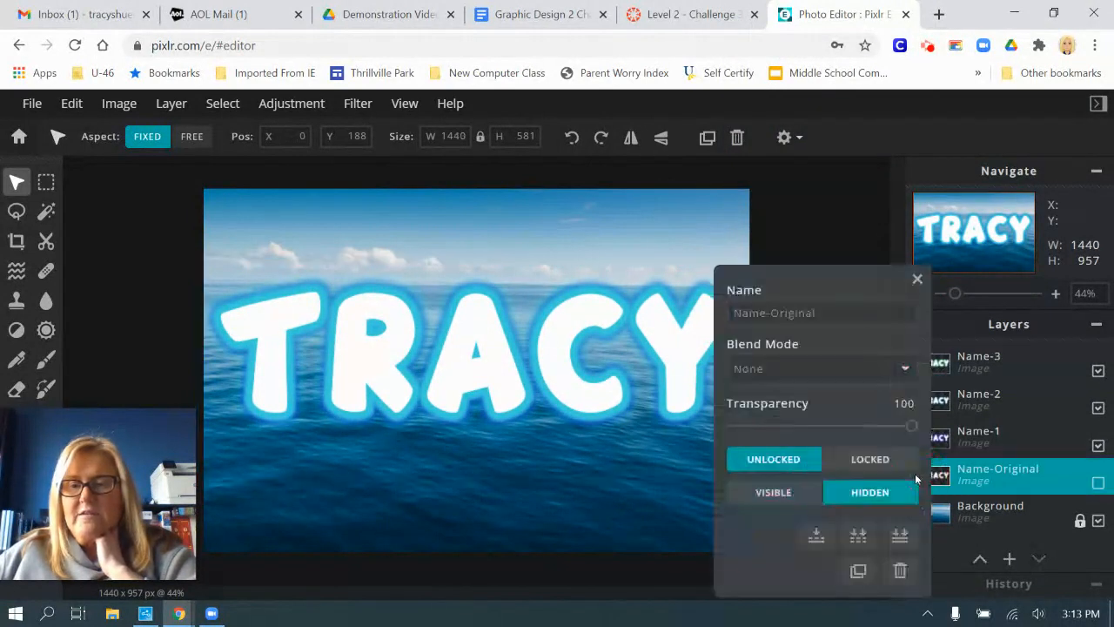
pyautogui.click(858, 571)
pyautogui.moveTo(1010, 475); pyautogui.dragTo(1002, 357)
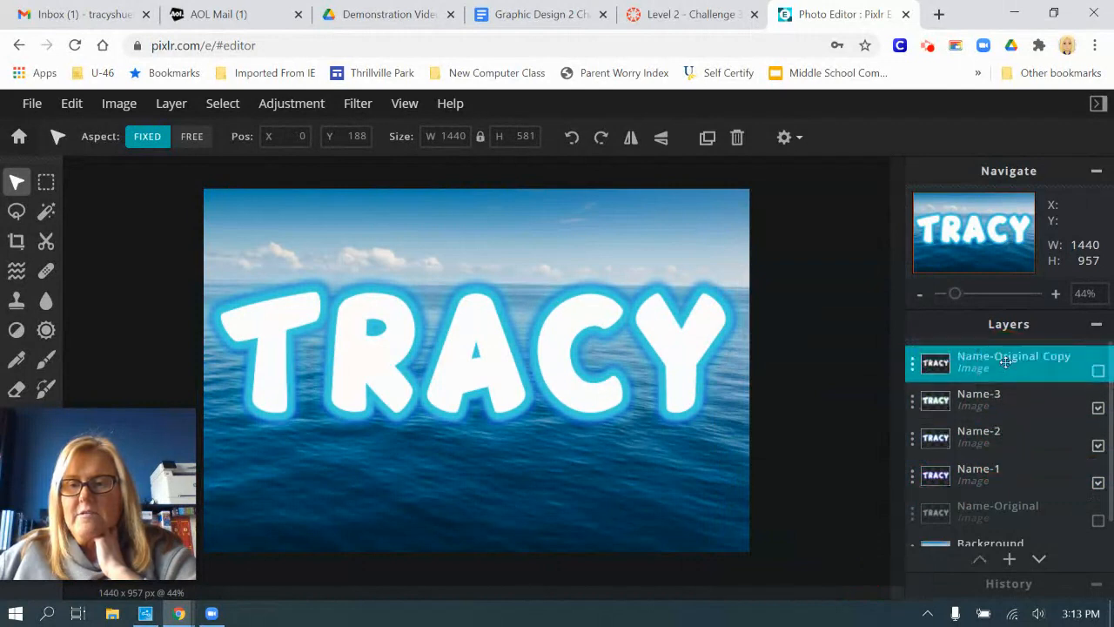
# - Rename the topmost copied layer to Name-4
pyautogui.click(912, 369)
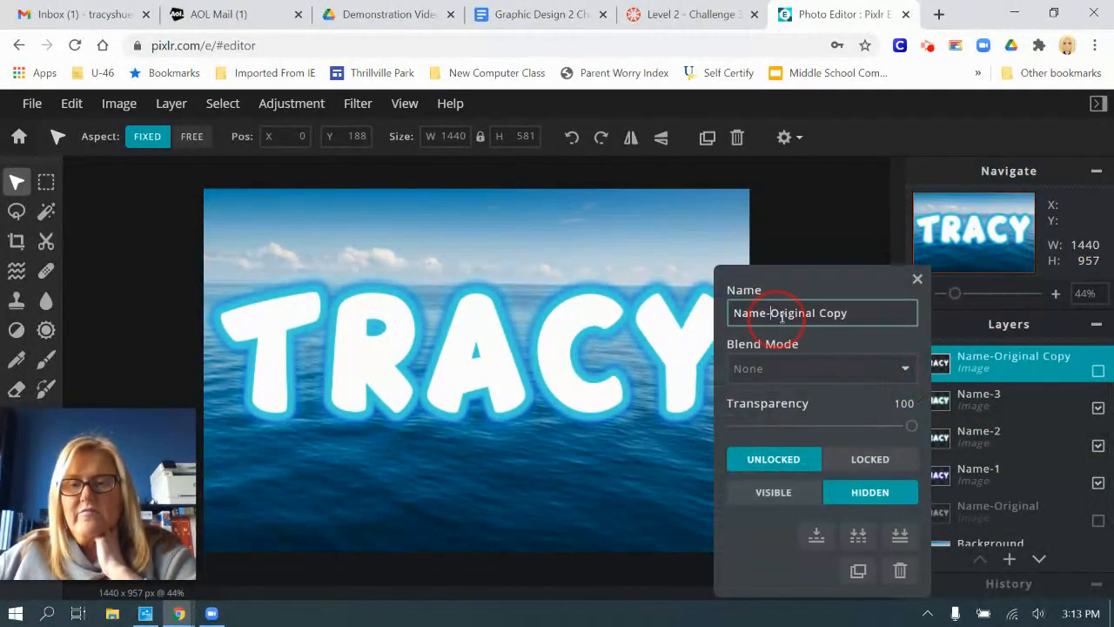
pyautogui.moveTo(775, 317); pyautogui.dragTo(879, 319)
pyautogui.write('4')
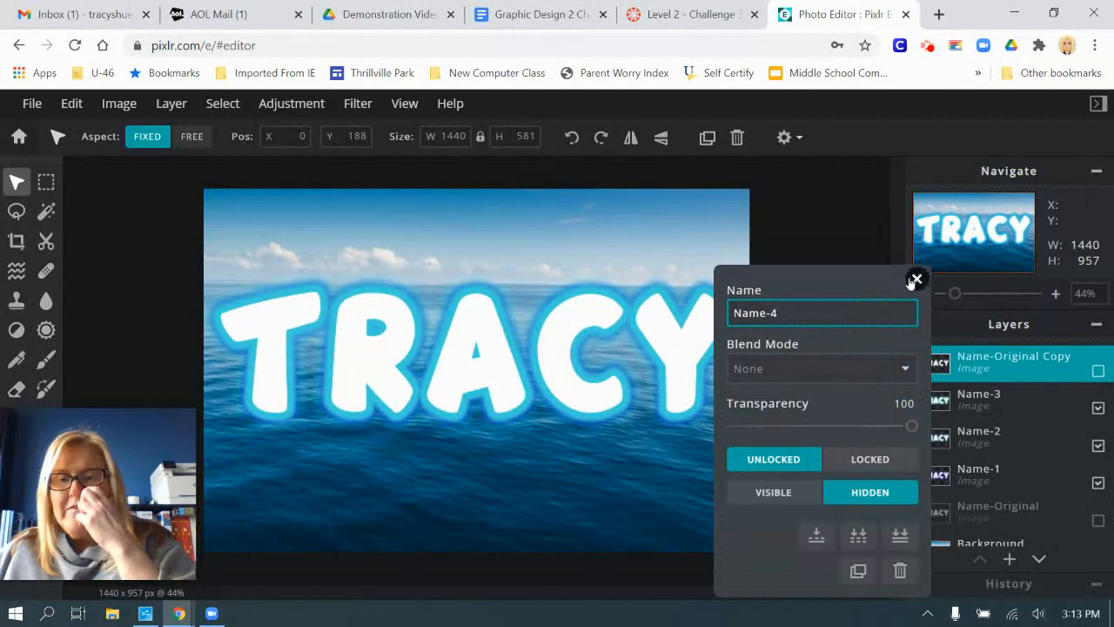
pyautogui.click(916, 280)
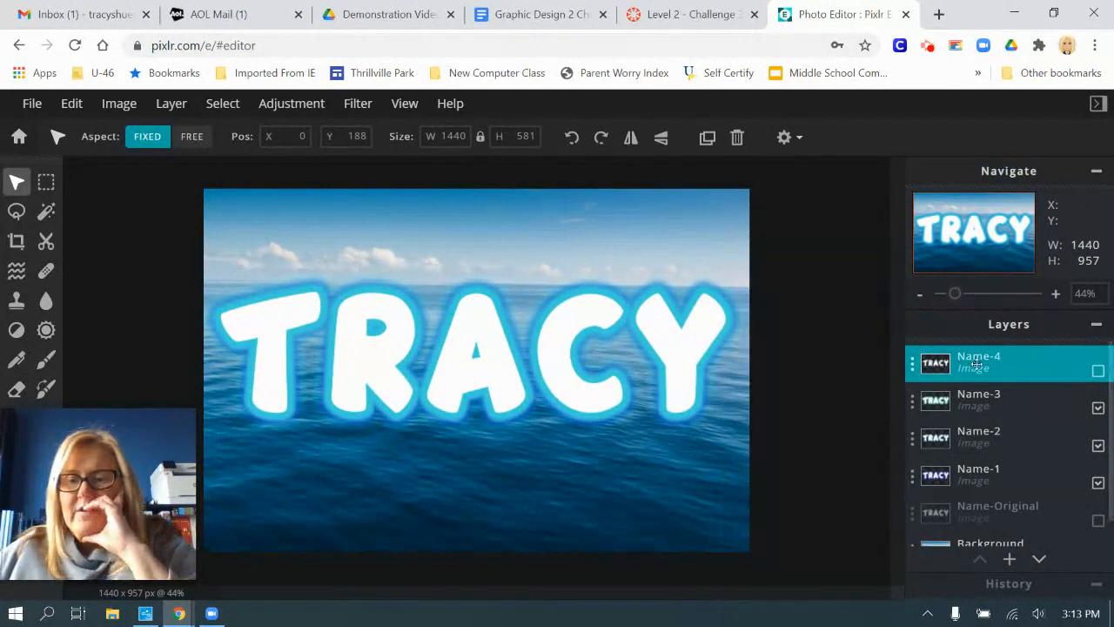
# - Make Name-4 visible and start an outer glow on it in a saturated green
pyautogui.click(1098, 373)
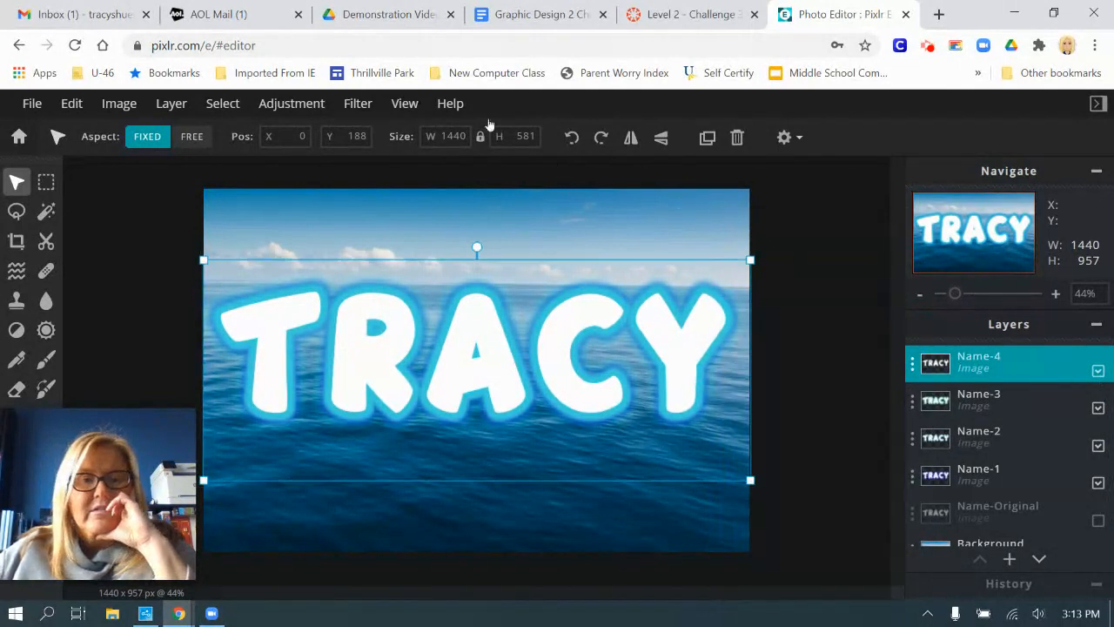
pyautogui.click(356, 105)
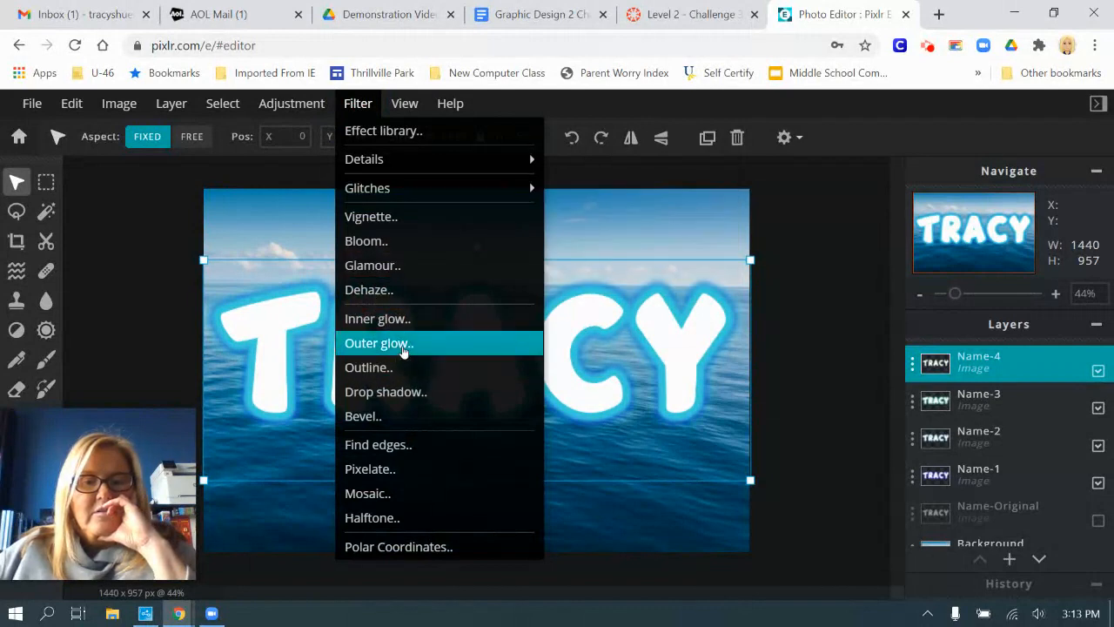
pyautogui.click(403, 349)
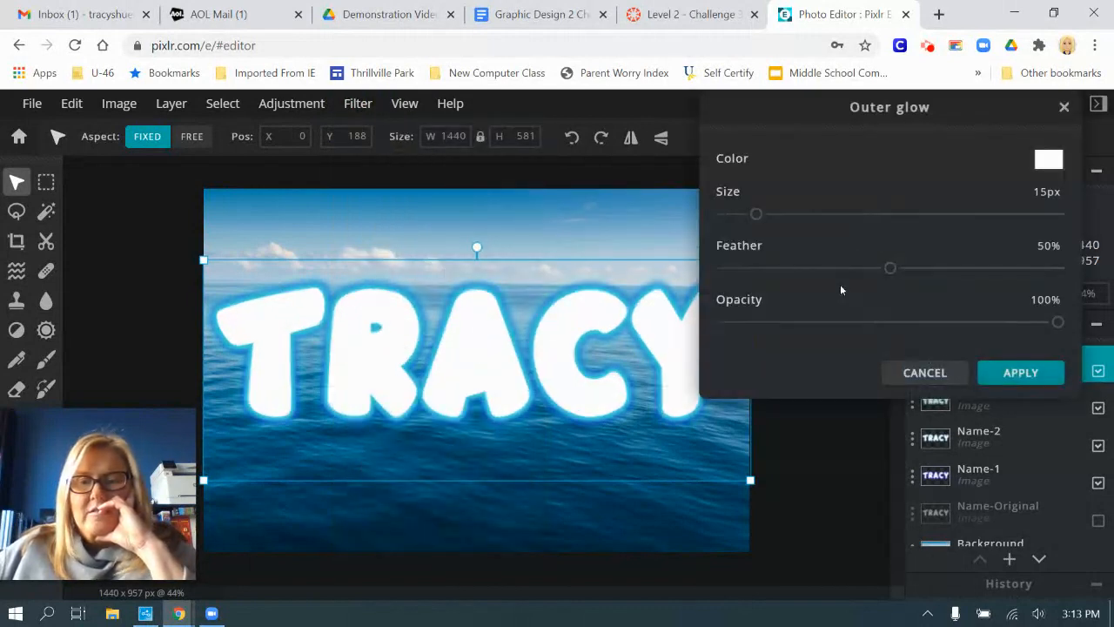
pyautogui.click(1047, 161)
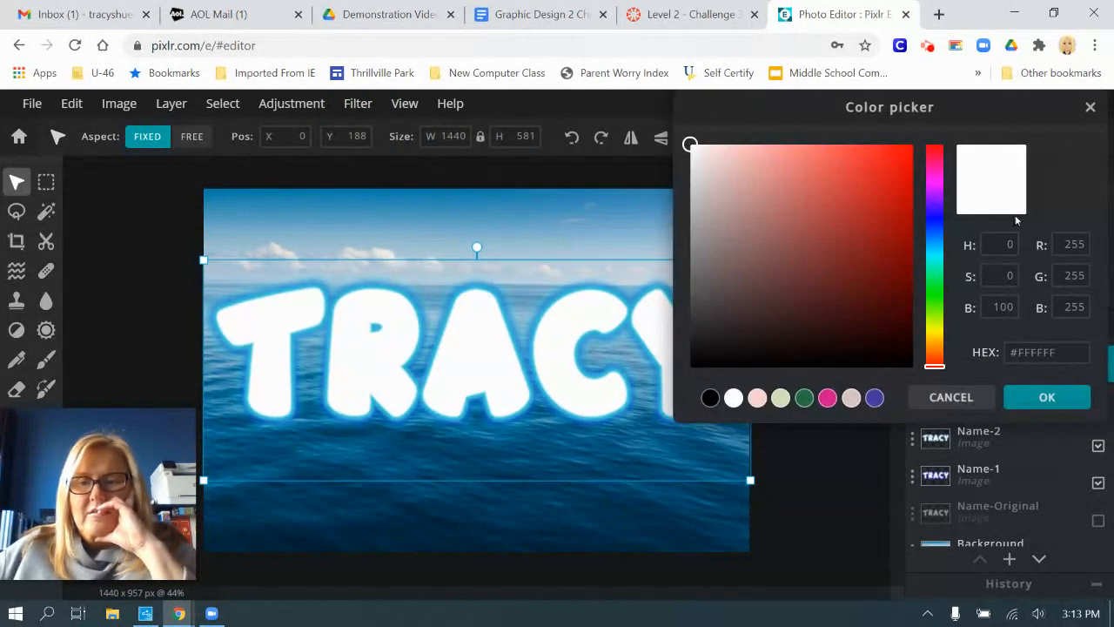
pyautogui.click(932, 280)
pyautogui.click(880, 202)
pyautogui.click(1047, 397)
# - Set Name-4's outer glow to 20 px size and 100% feather, and apply it
pyautogui.moveTo(756, 216); pyautogui.dragTo(769, 215)
pyautogui.moveTo(892, 270); pyautogui.dragTo(1060, 267)
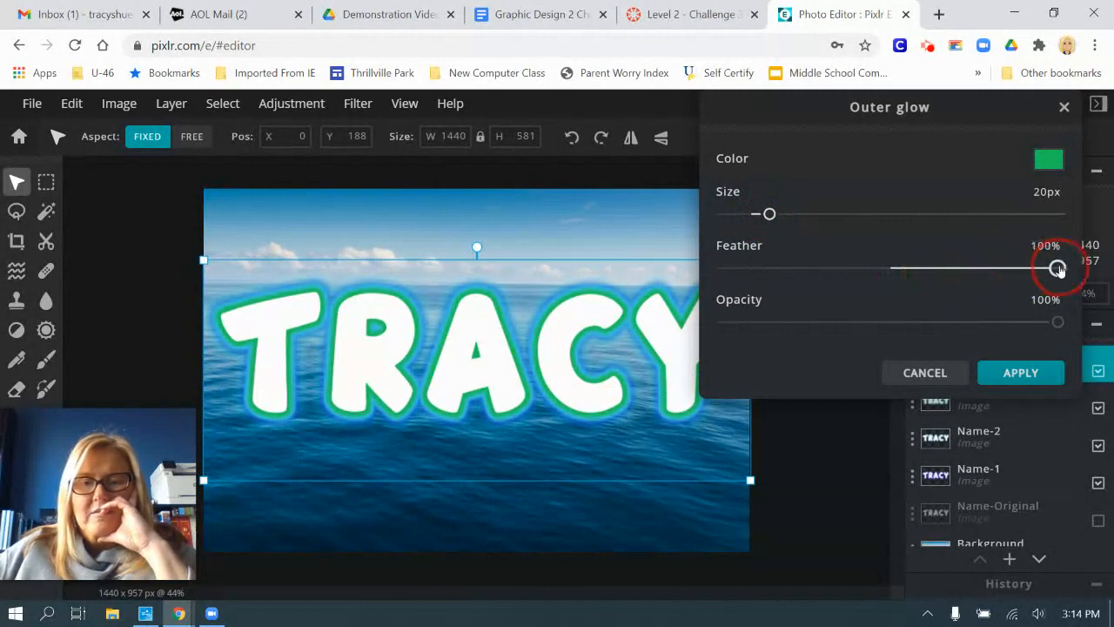
pyautogui.click(1018, 374)
# - Try the Multiply, Screen, Overlay and Lighten blend modes on Name-4
pyautogui.click(913, 366)
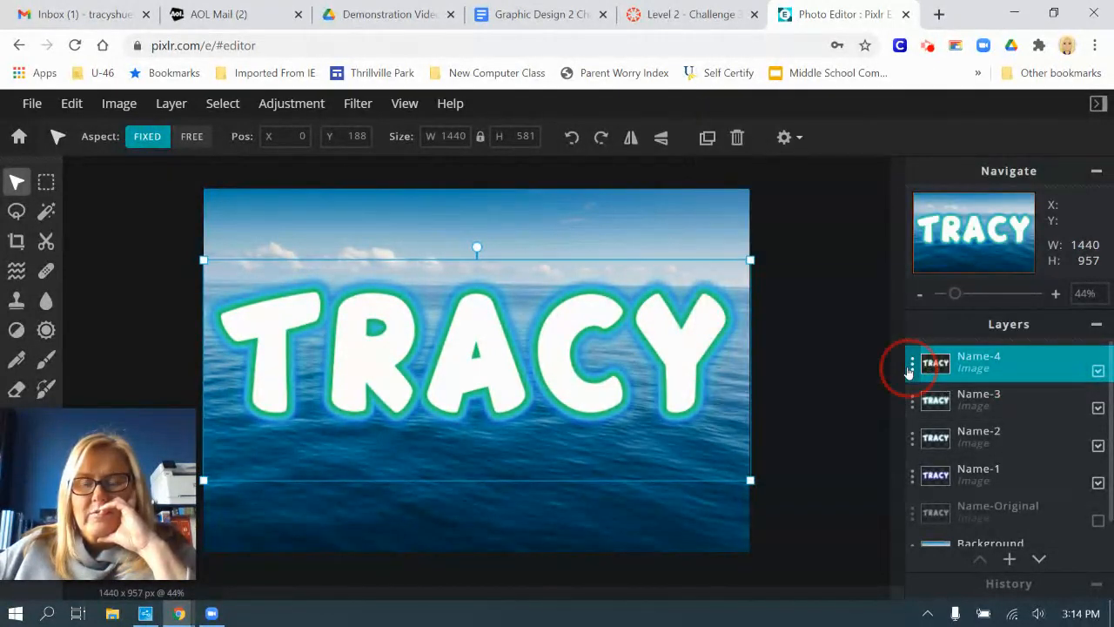
pyautogui.click(845, 370)
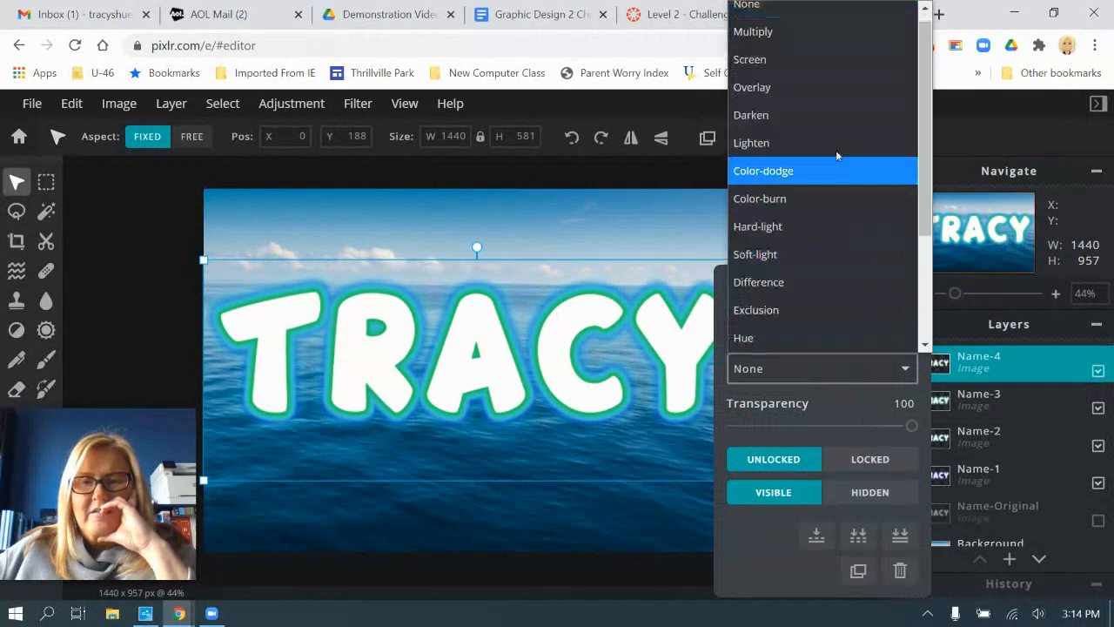
pyautogui.click(831, 35)
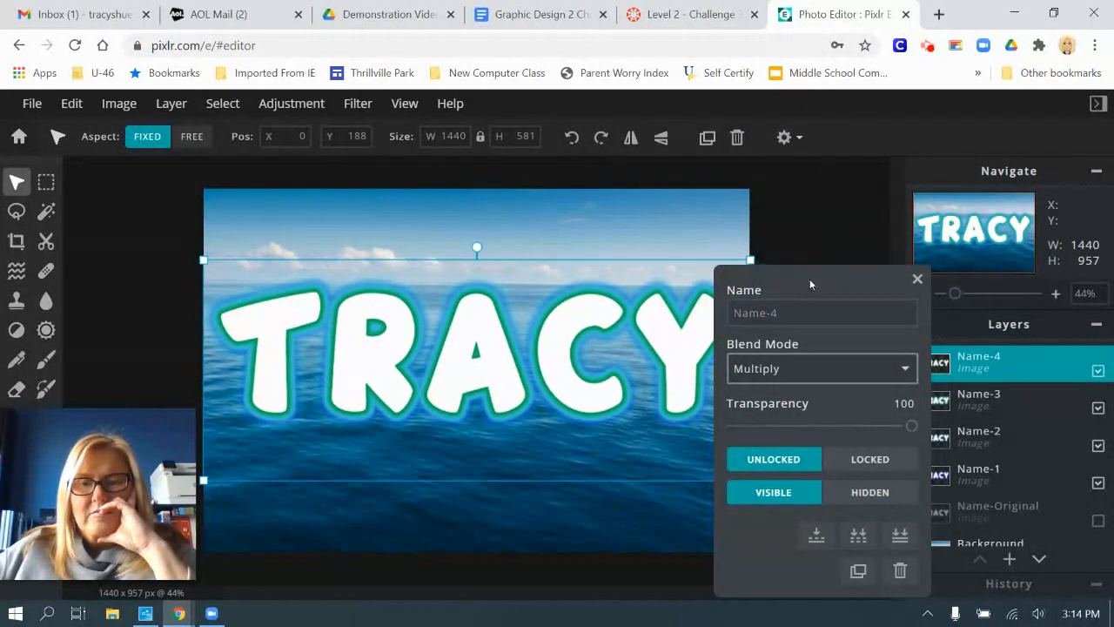
pyautogui.click(816, 376)
pyautogui.click(817, 66)
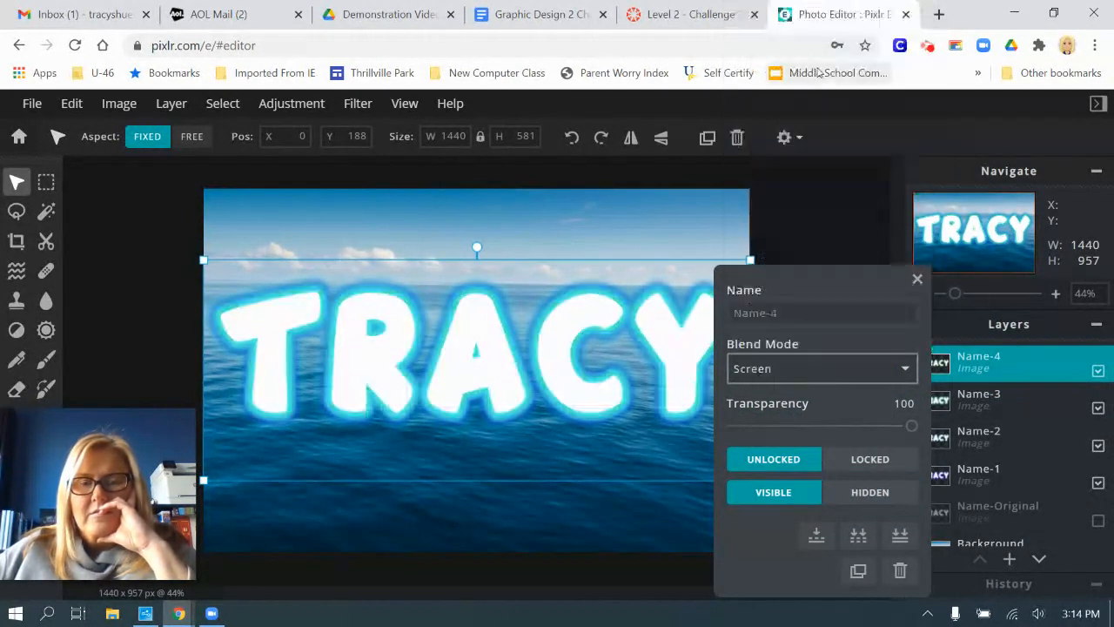
pyautogui.click(834, 376)
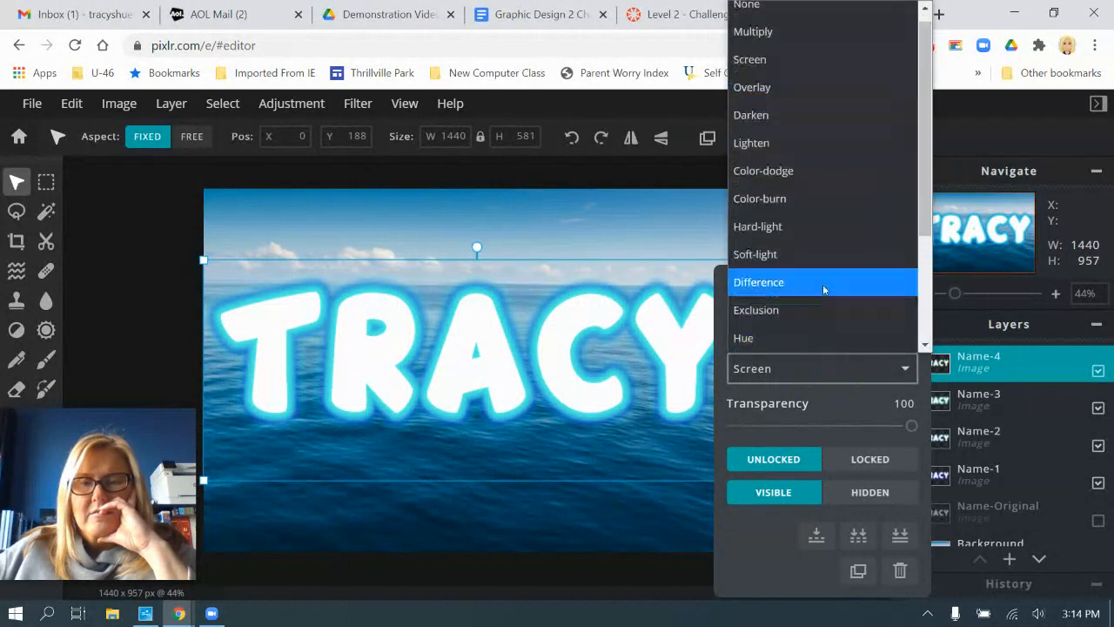
pyautogui.click(821, 89)
pyautogui.click(844, 381)
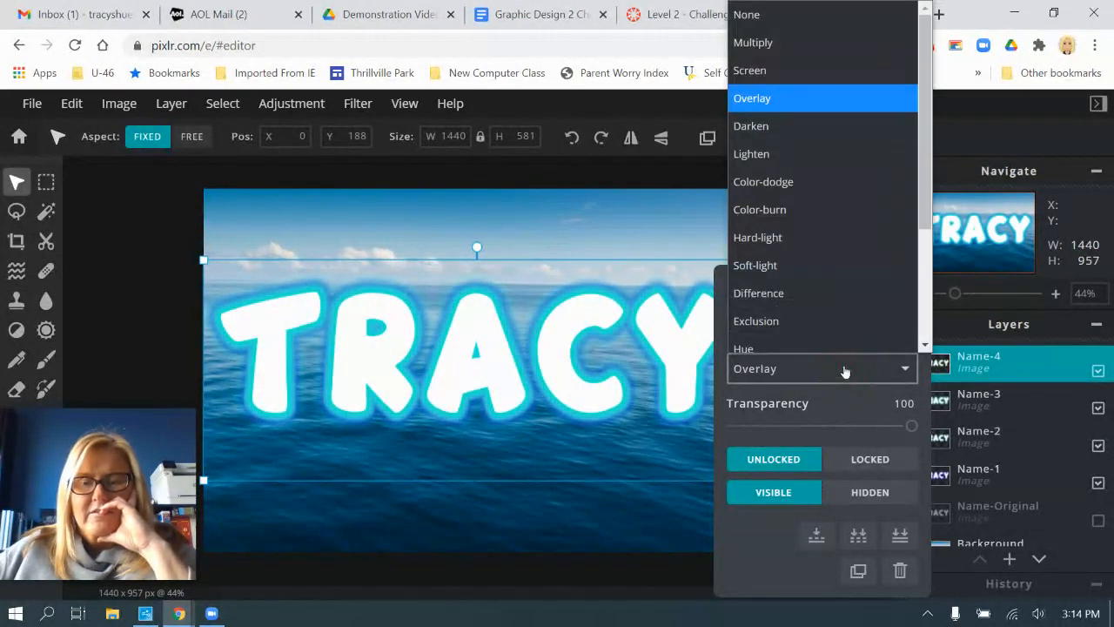
pyautogui.click(818, 110)
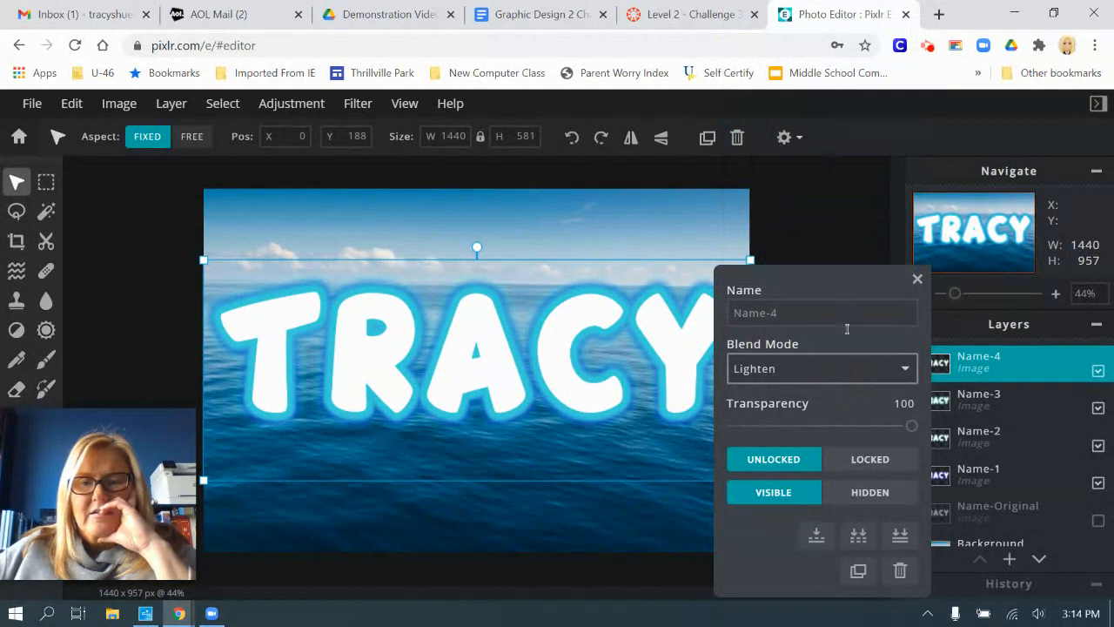
# - Set Name-4's blend mode to Hue
pyautogui.click(844, 362)
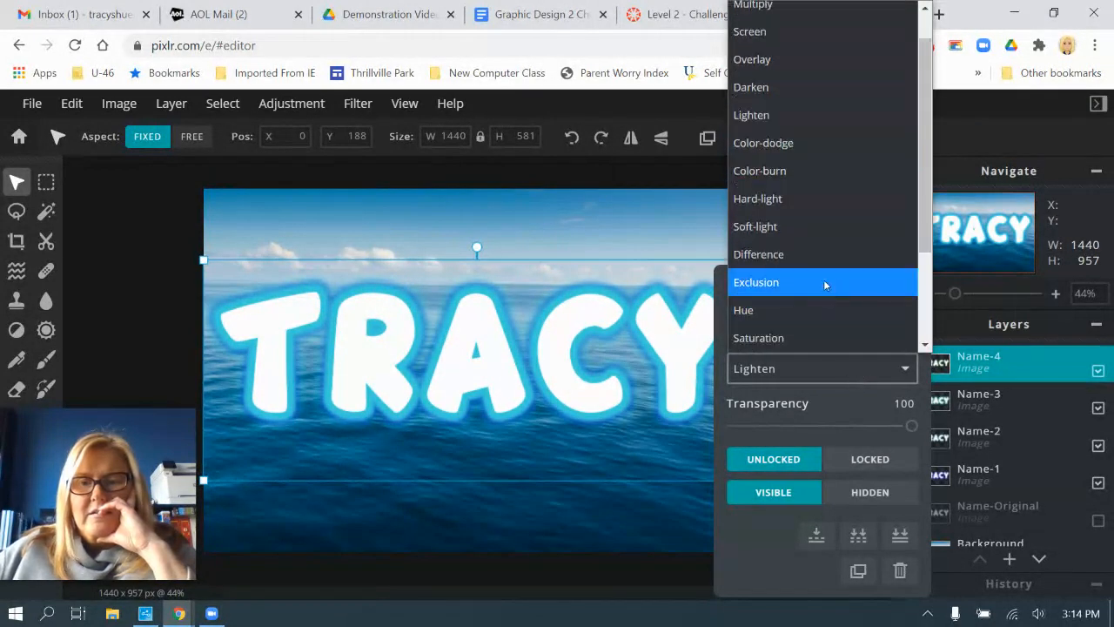
pyautogui.click(815, 304)
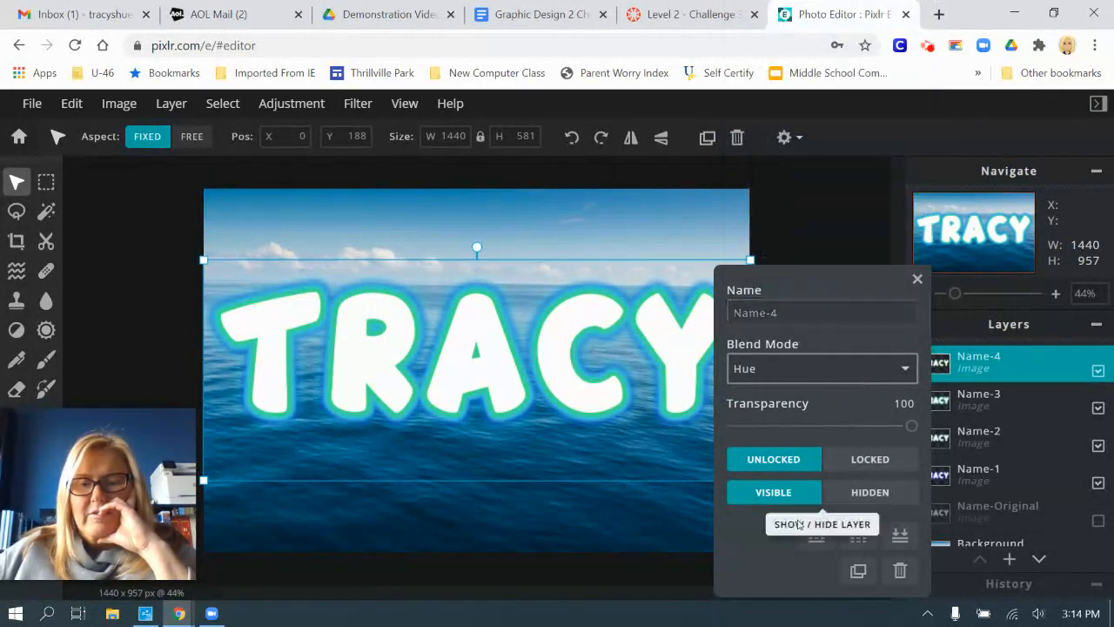
pyautogui.click(917, 280)
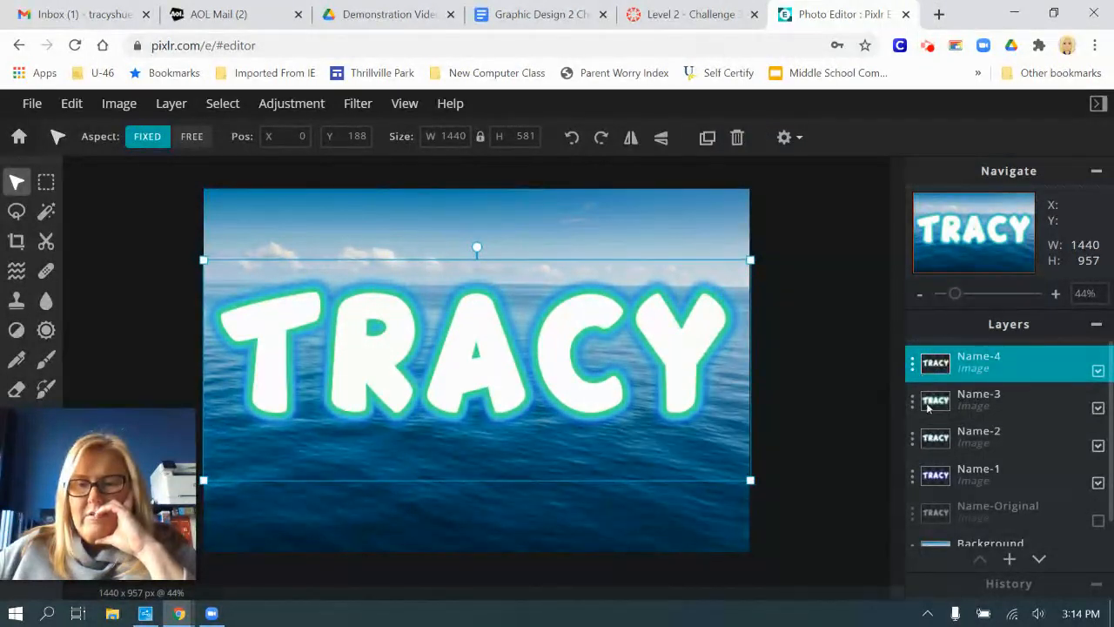
# - Duplicate the Name-Original layer and move the copy above Name-4
pyautogui.click(911, 518)
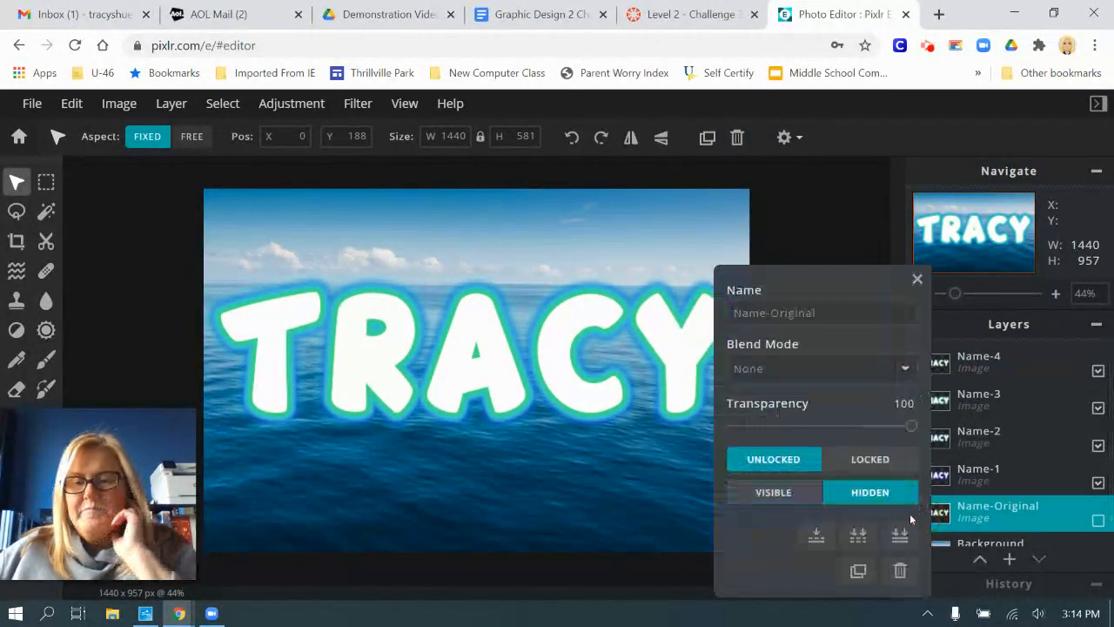
pyautogui.click(858, 571)
pyautogui.moveTo(961, 529); pyautogui.dragTo(915, 367)
# - Rename the topmost copied layer to Name-5 and make it visible
pyautogui.click(914, 366)
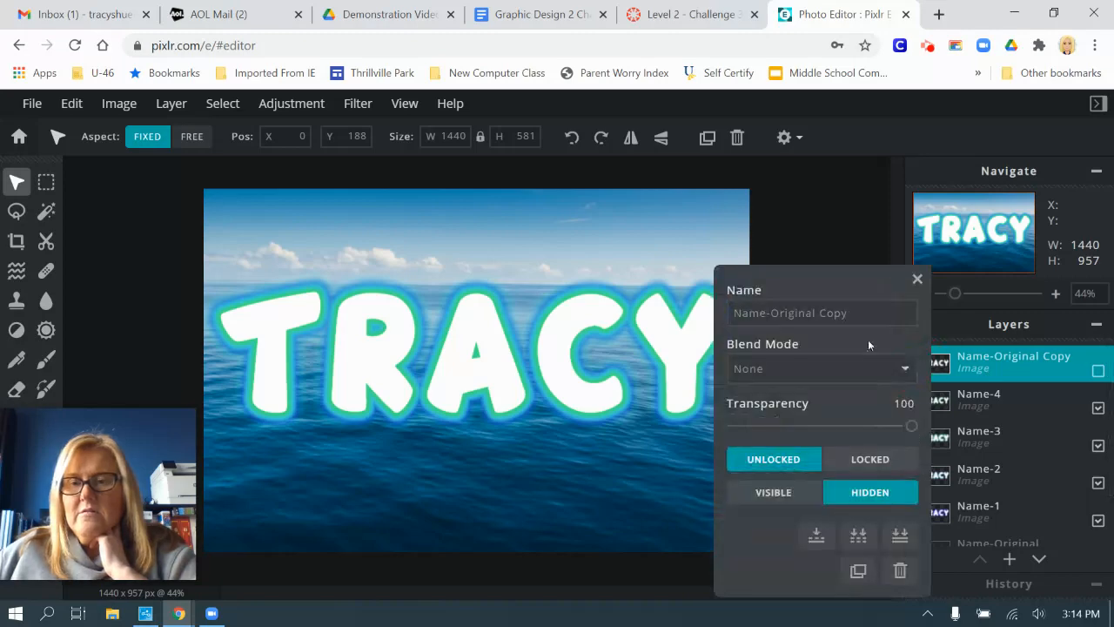
pyautogui.tripleClick(793, 319)
pyautogui.write('Name-5')
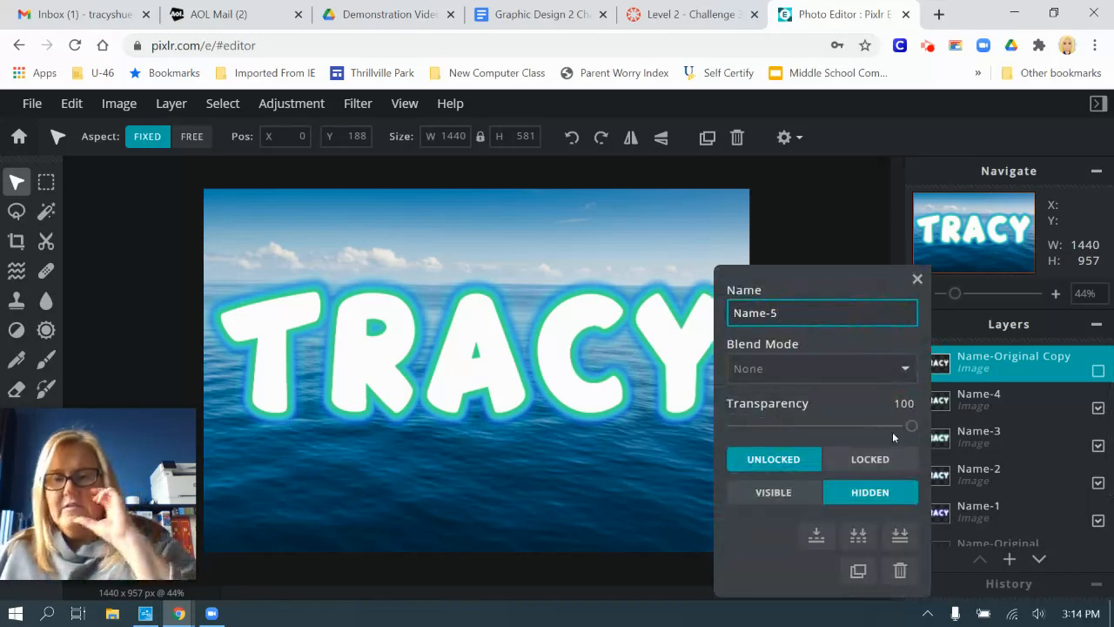
pyautogui.click(915, 279)
pyautogui.click(1098, 370)
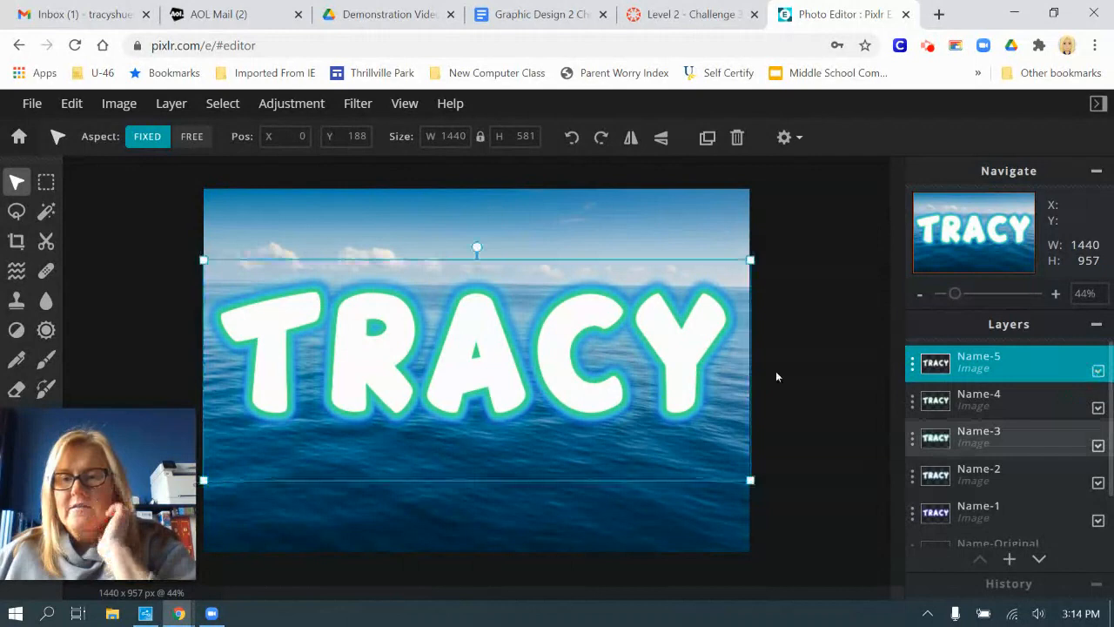
# - Apply a purple #8856DF outer glow to the Name-5 layer with size 53 px and feather 78%
pyautogui.click(361, 105)
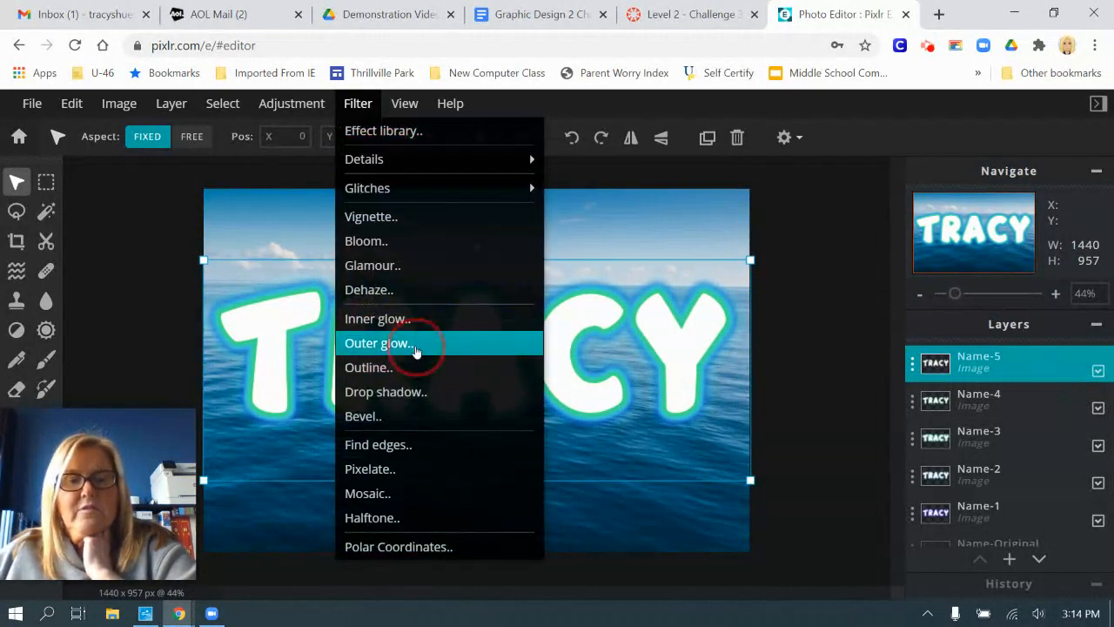
pyautogui.click(416, 346)
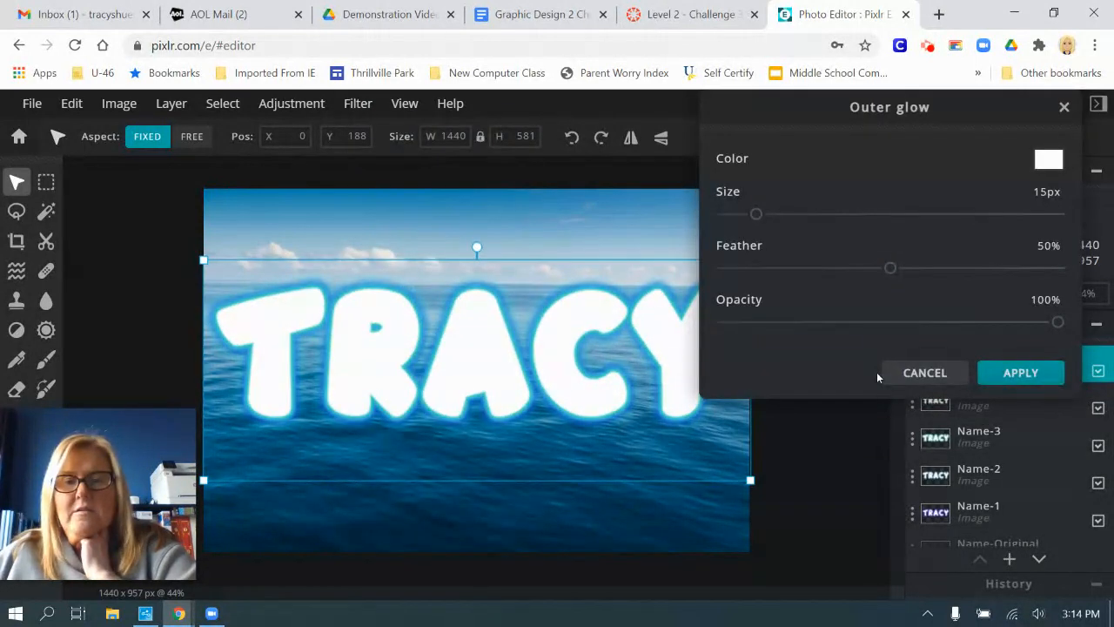
pyautogui.click(1048, 166)
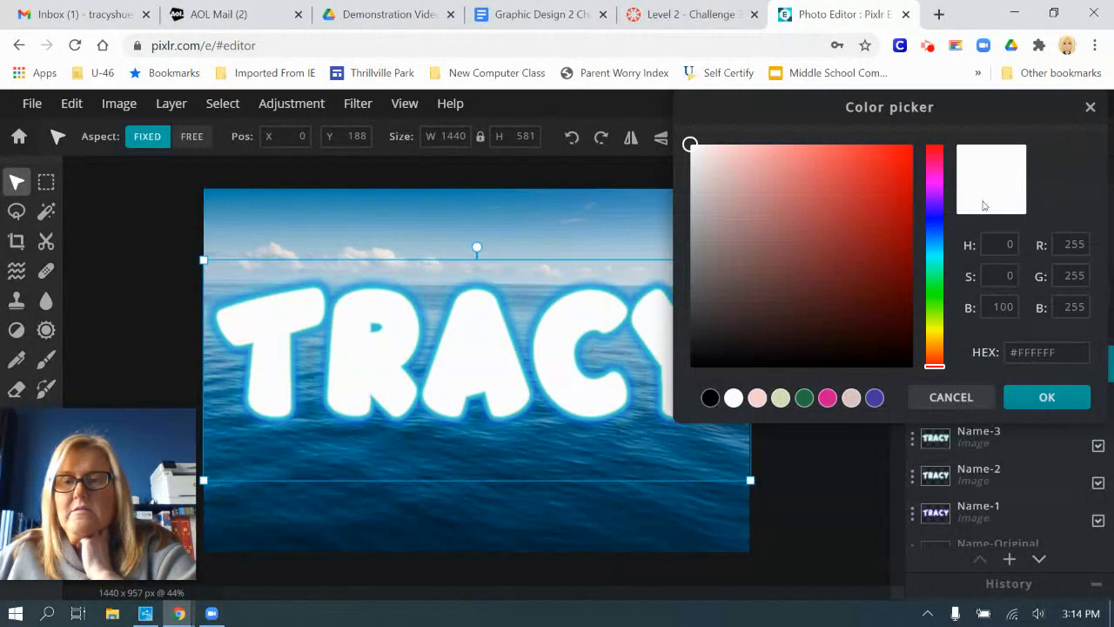
pyautogui.moveTo(935, 211); pyautogui.dragTo(933, 206)
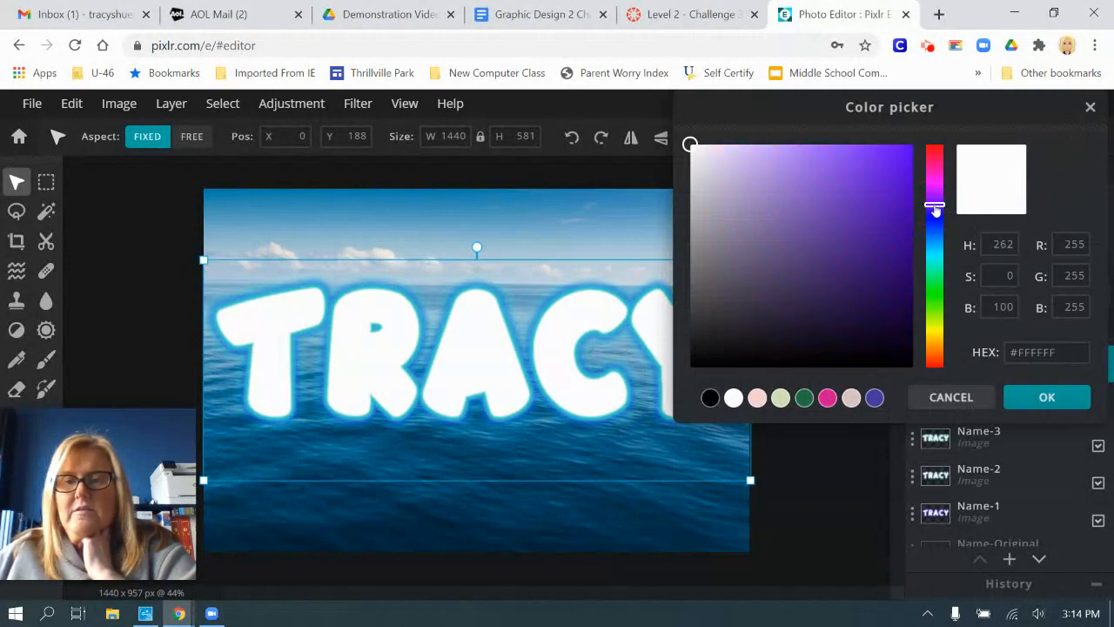
pyautogui.click(827, 173)
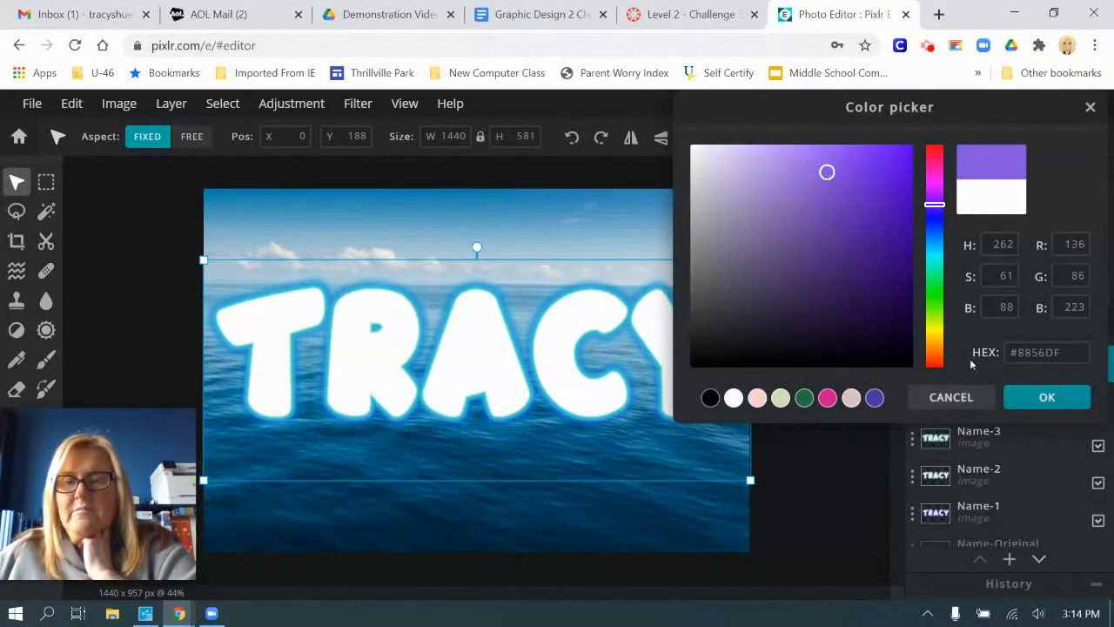
pyautogui.click(1049, 398)
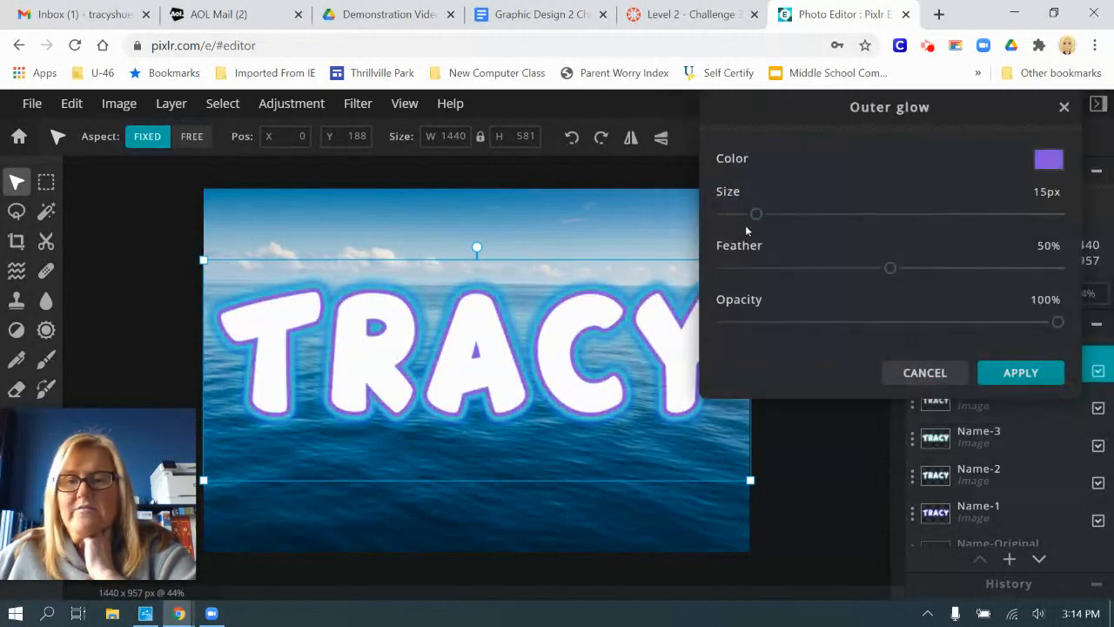
pyautogui.moveTo(757, 216); pyautogui.dragTo(844, 231)
pyautogui.moveTo(890, 270); pyautogui.dragTo(986, 270)
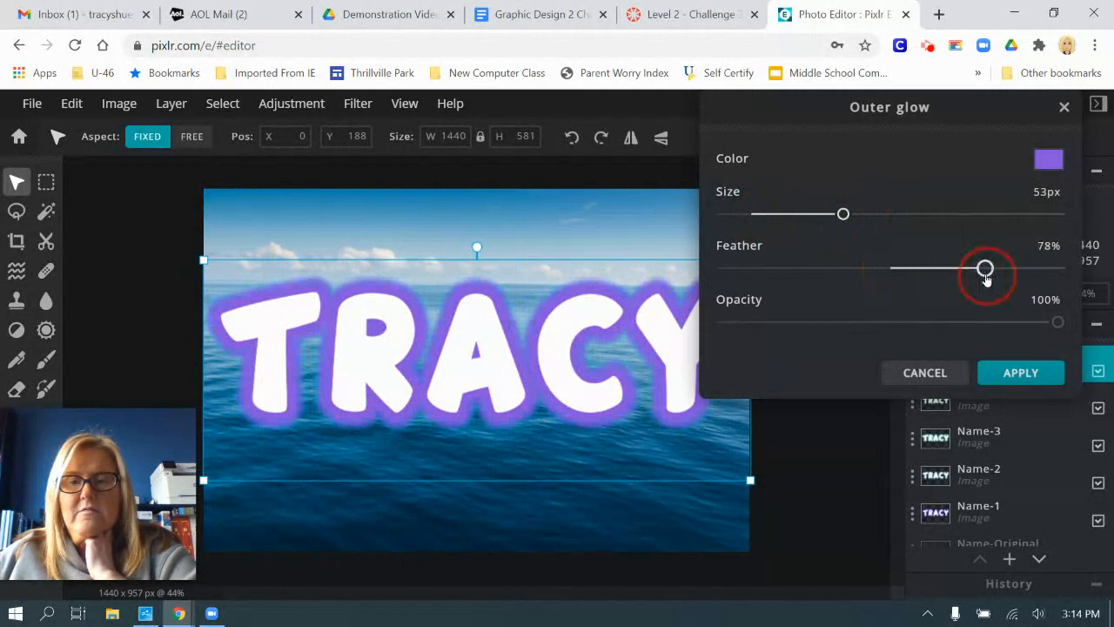
pyautogui.click(1019, 374)
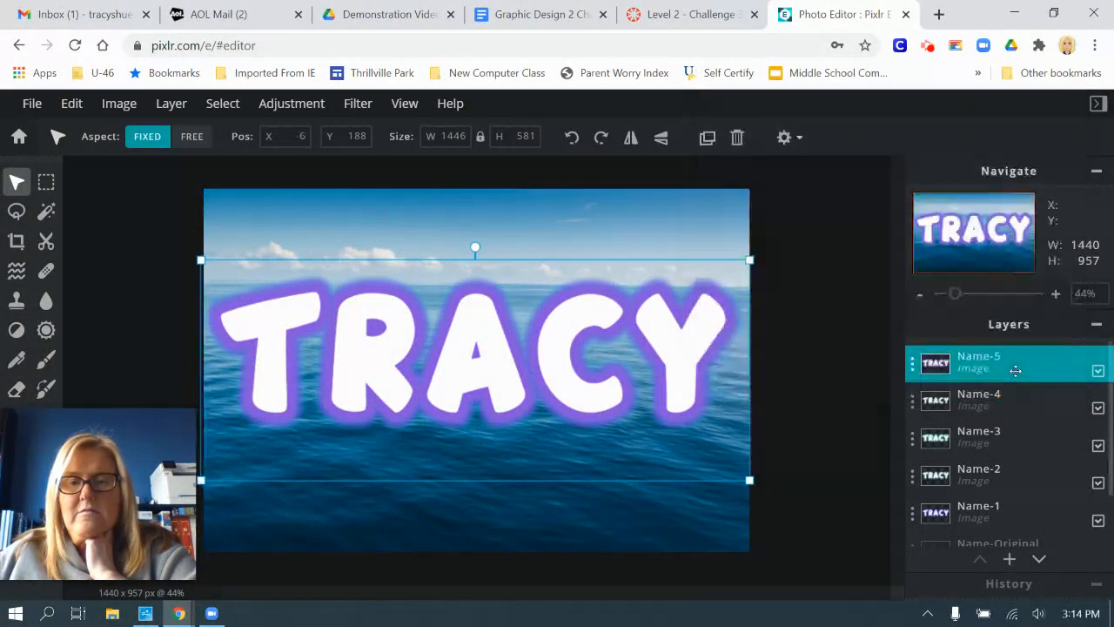
# - Try the Overlay, Multiply, Lighten, Color-burn and Color-dodge blend modes on the Name-5 layer
pyautogui.click(913, 364)
pyautogui.click(810, 368)
pyautogui.click(822, 100)
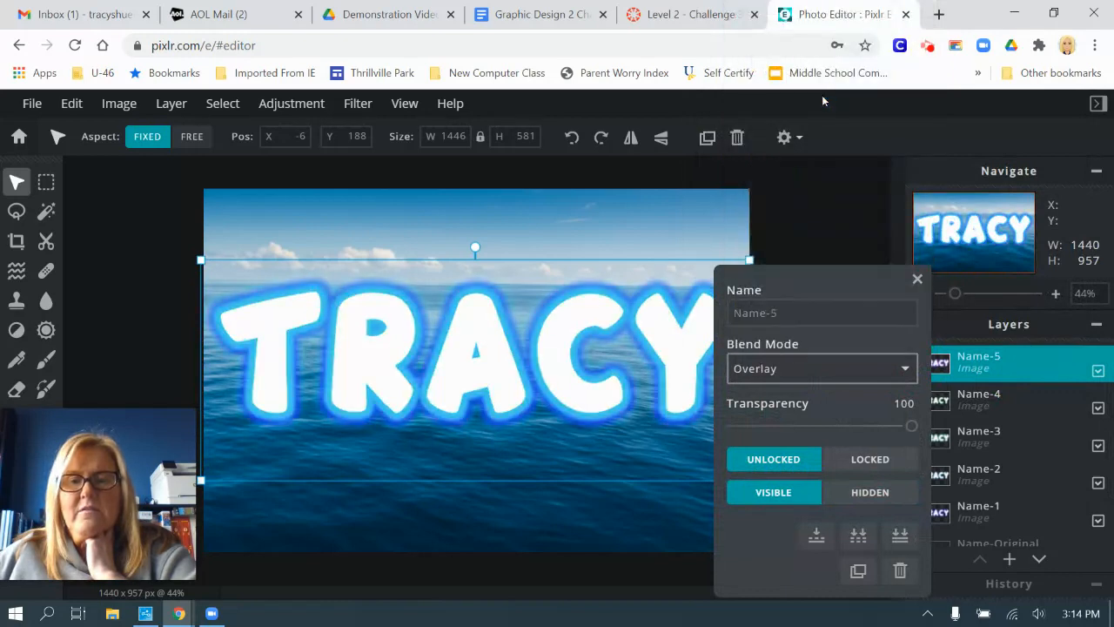
pyautogui.click(840, 368)
pyautogui.click(816, 36)
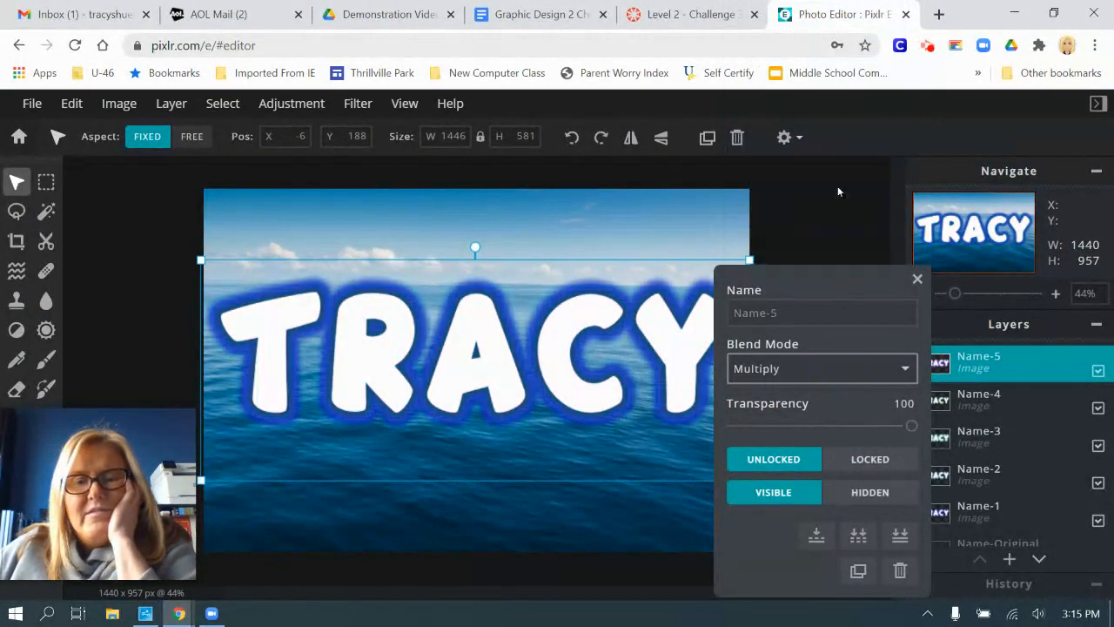
pyautogui.click(841, 371)
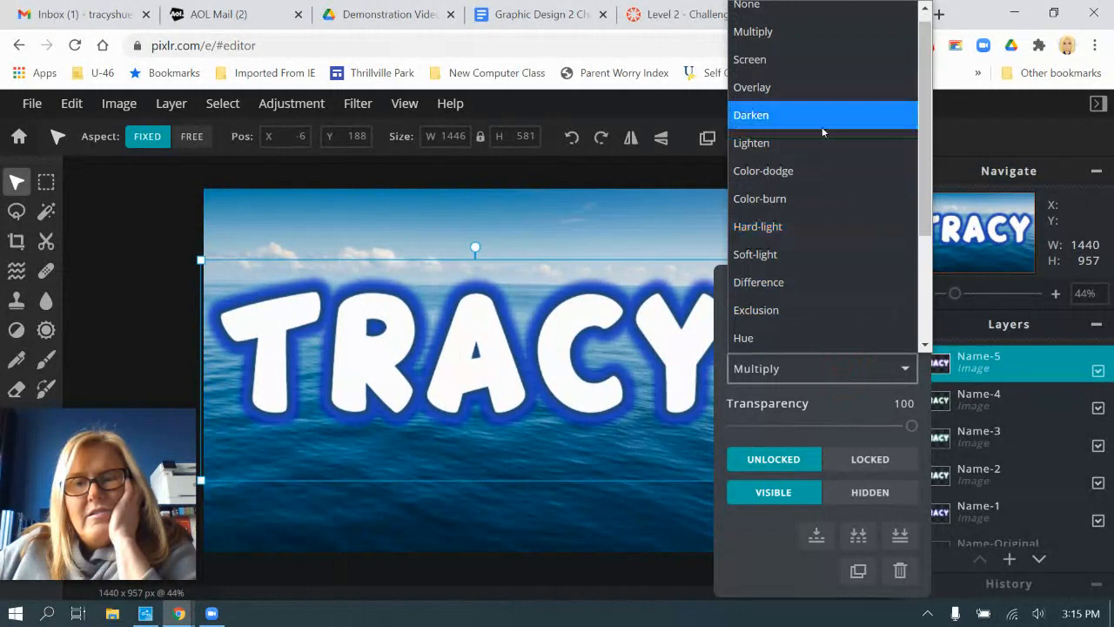
pyautogui.click(815, 153)
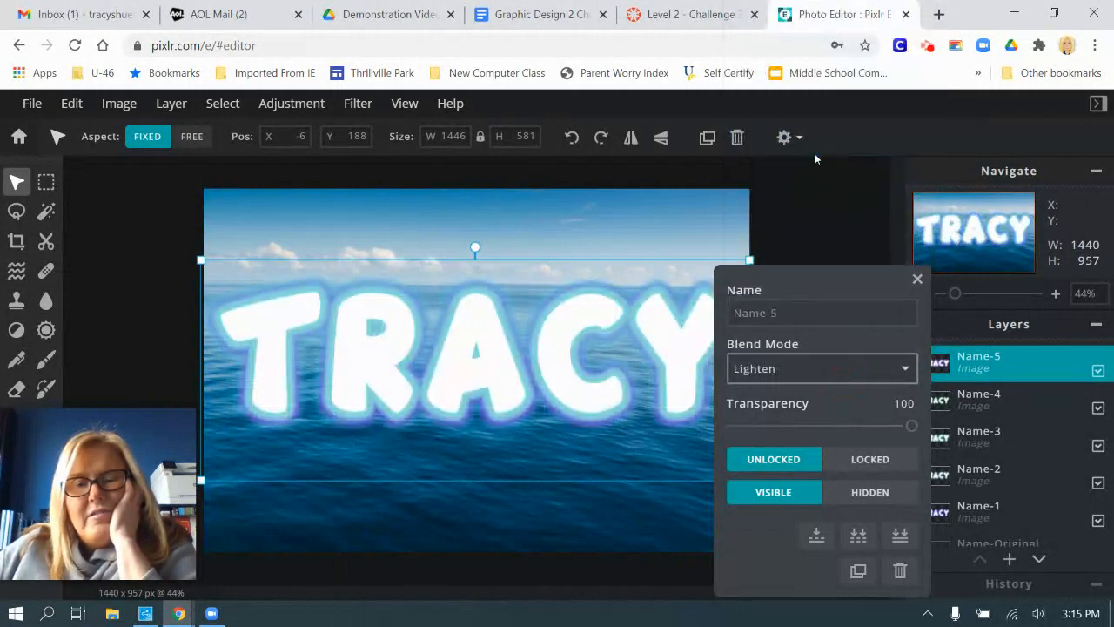
pyautogui.click(853, 376)
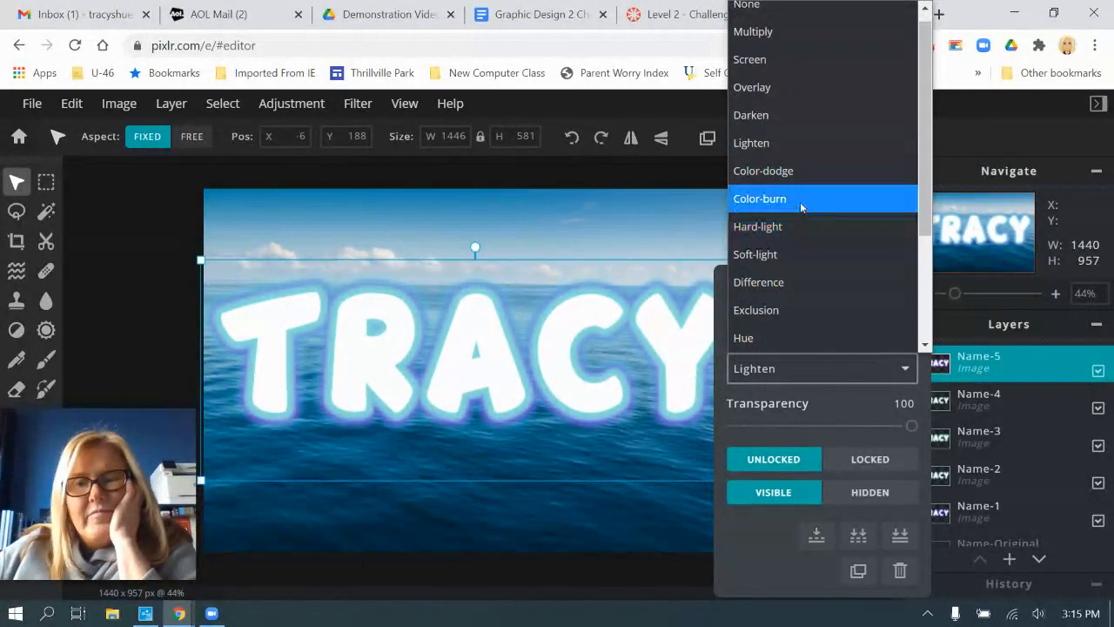
pyautogui.click(800, 199)
pyautogui.click(833, 368)
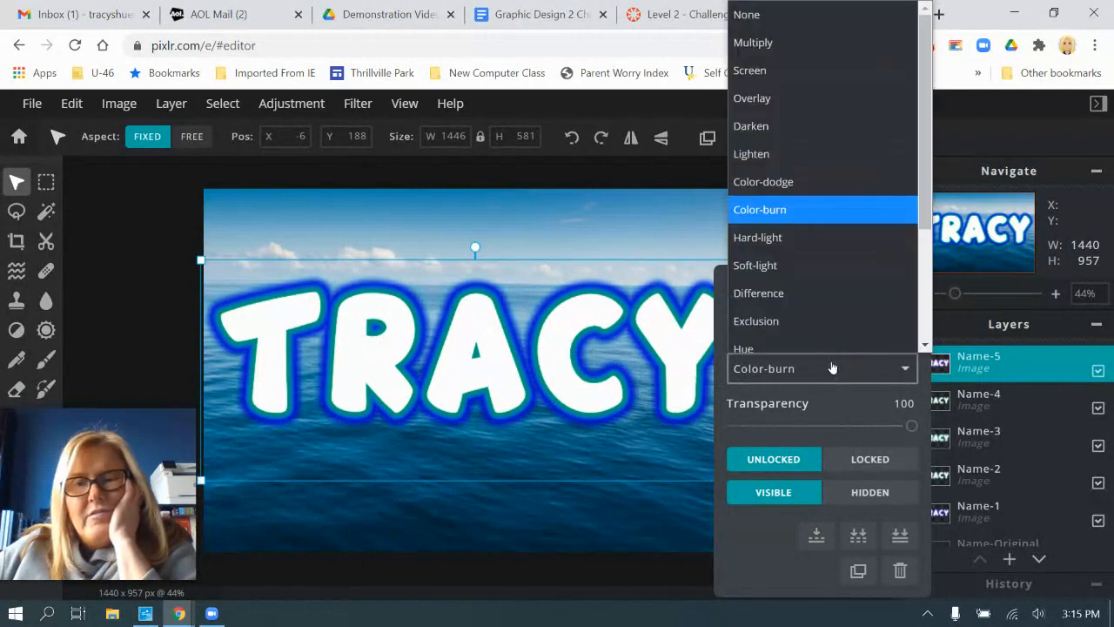
pyautogui.click(808, 170)
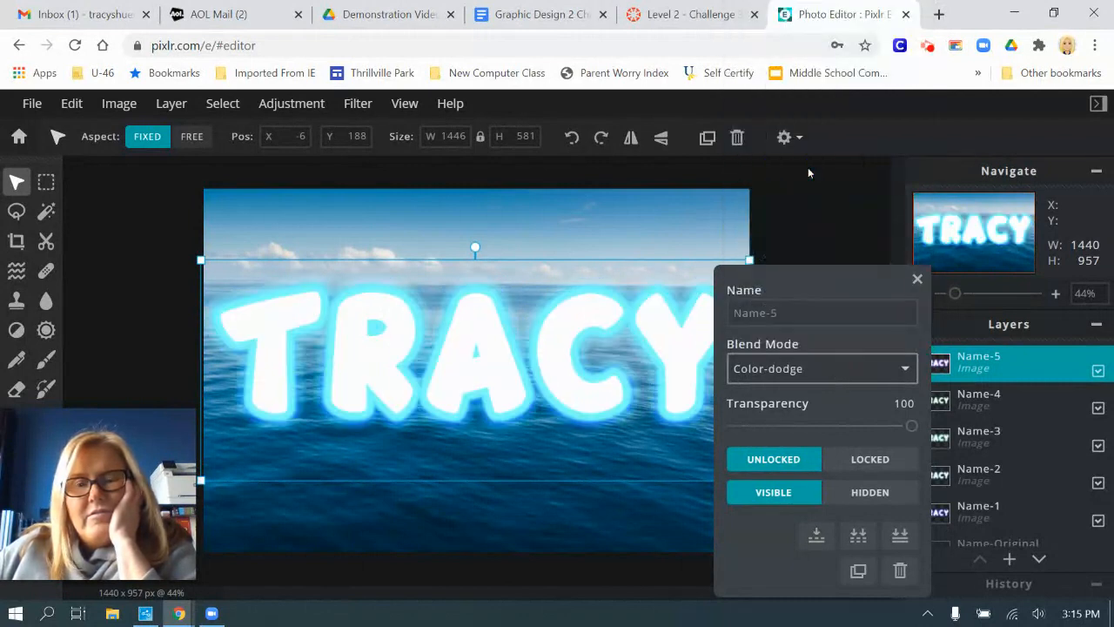
# - Try the Hard-light, Soft-light and Difference blend modes on Name-5
pyautogui.click(834, 370)
pyautogui.scroll(-1, 807, 329)
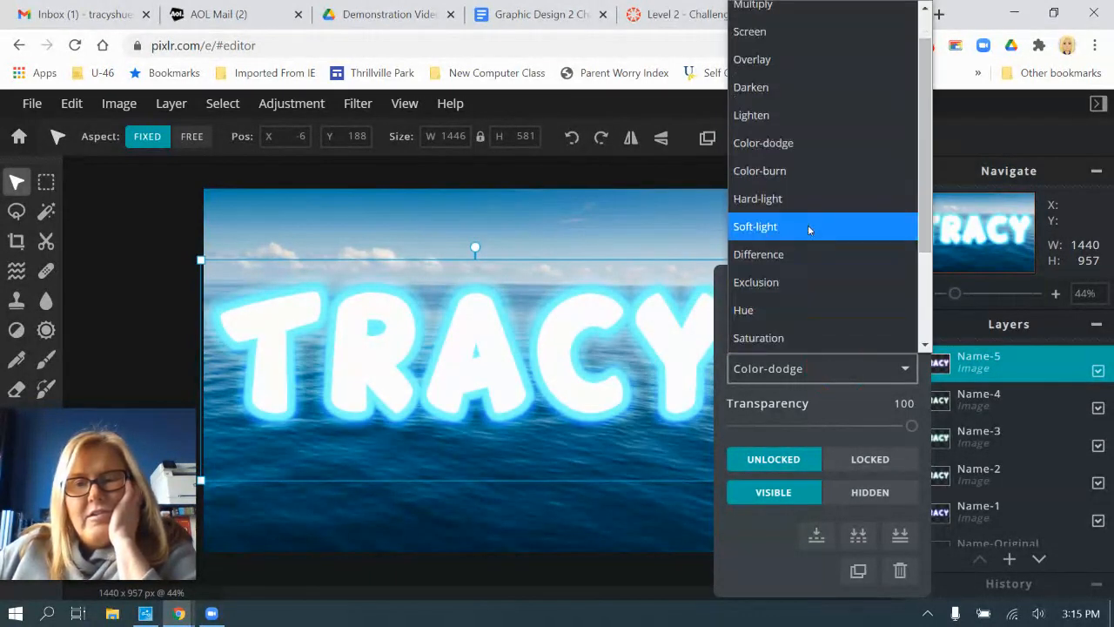
pyautogui.click(808, 198)
pyautogui.click(820, 368)
pyautogui.scroll(-1, 823, 286)
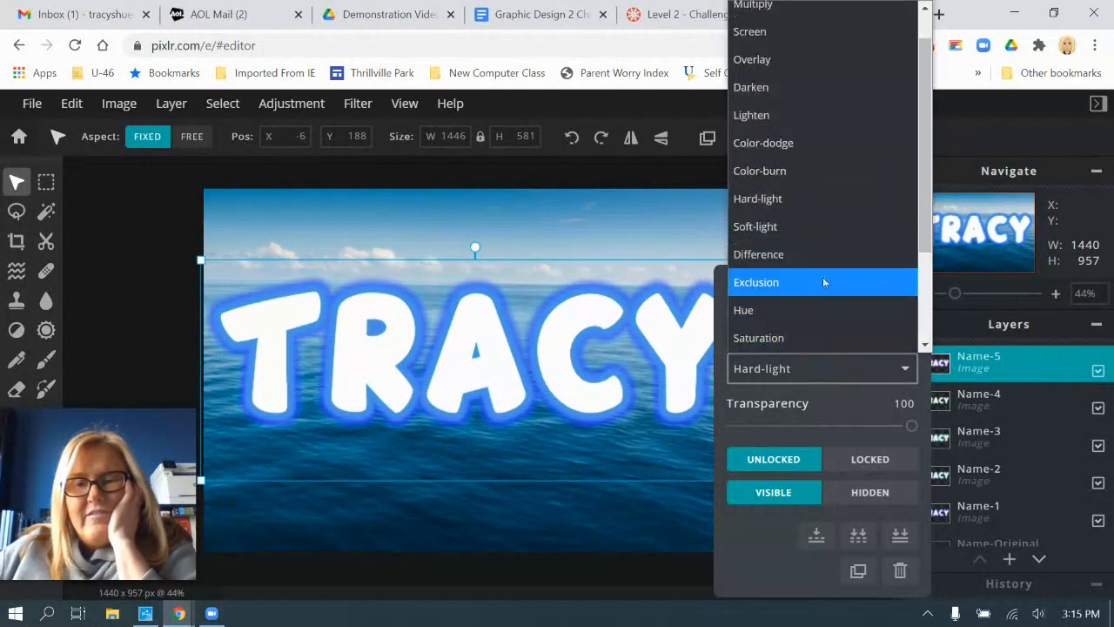
pyautogui.click(816, 234)
pyautogui.click(829, 374)
pyautogui.scroll(-1, 811, 302)
pyautogui.click(808, 282)
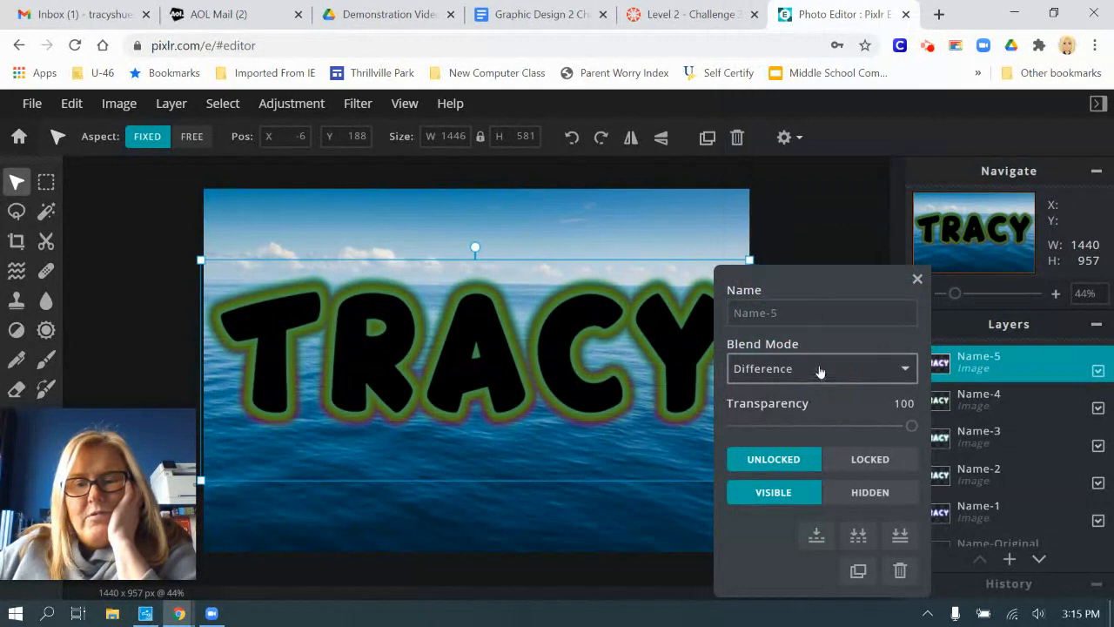
# - Try the Exclusion, Luminosity and Color blend modes on Name-5
pyautogui.click(821, 369)
pyautogui.scroll(-1, 804, 289)
pyautogui.click(804, 285)
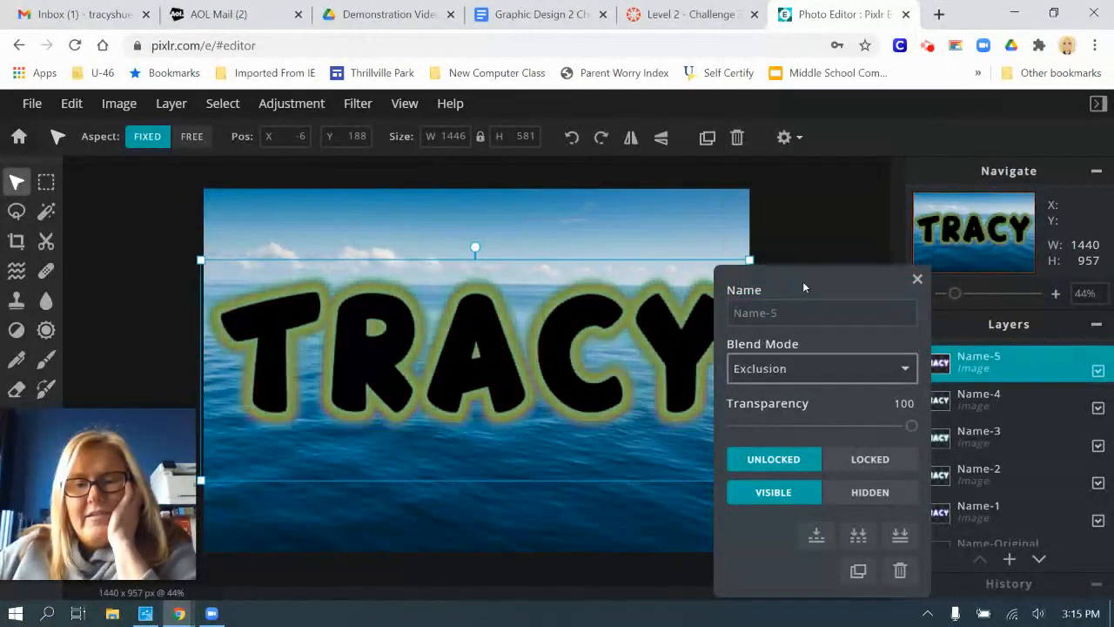
pyautogui.click(828, 383)
pyautogui.scroll(-3, 811, 344)
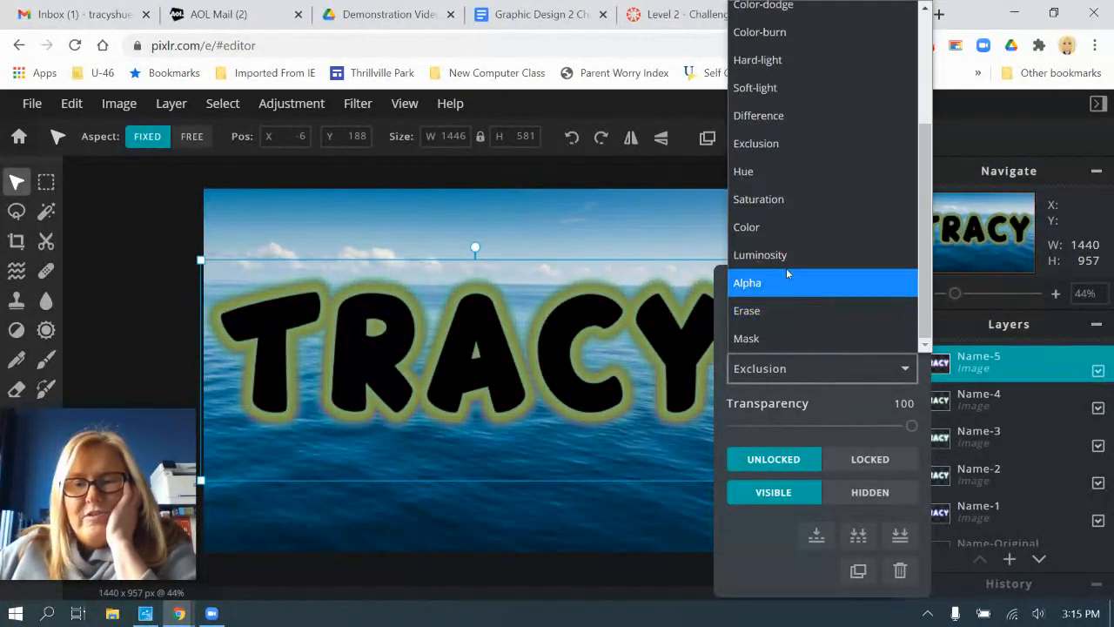
pyautogui.click(787, 260)
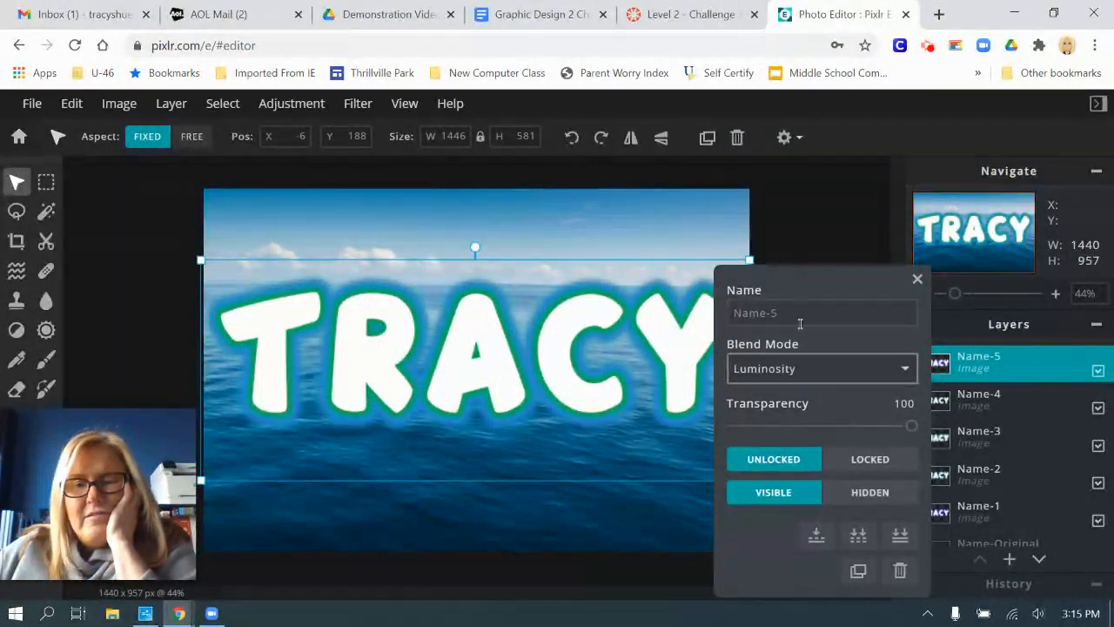
pyautogui.click(801, 374)
pyautogui.scroll(-2, 835, 329)
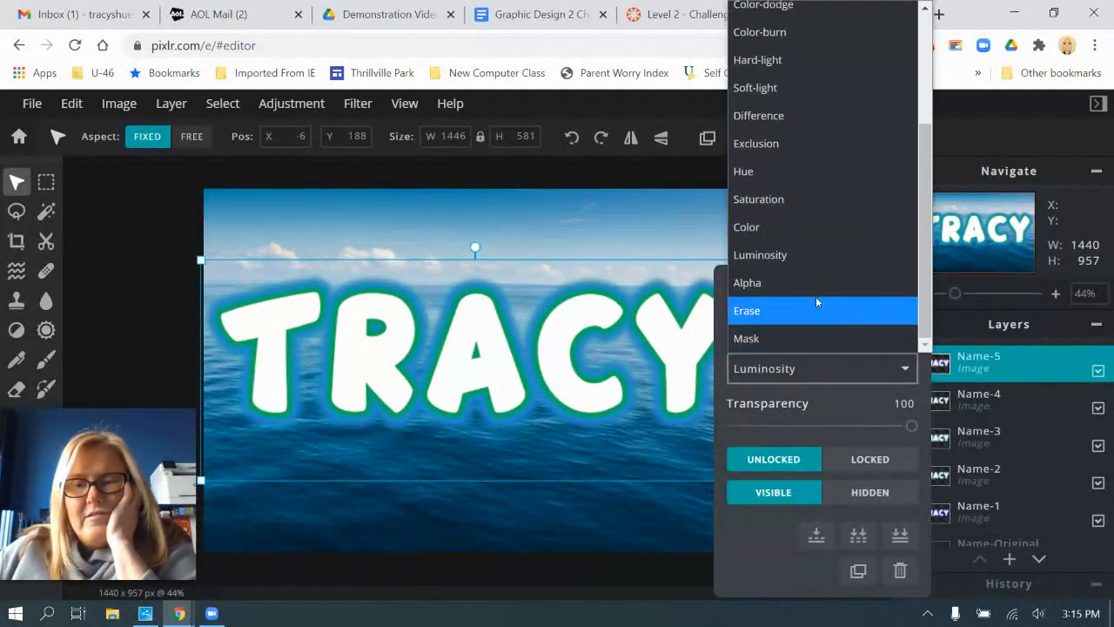
pyautogui.click(805, 226)
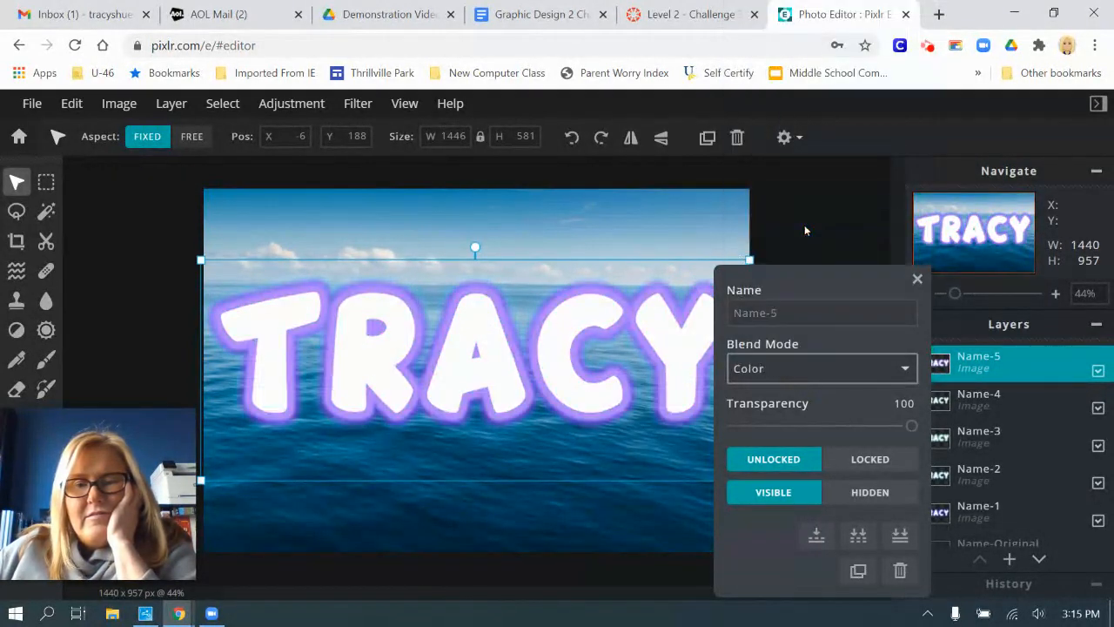
# - Set Name-5's blend mode back to None and close its layer settings
pyautogui.click(900, 368)
pyautogui.scroll(-2, 852, 340)
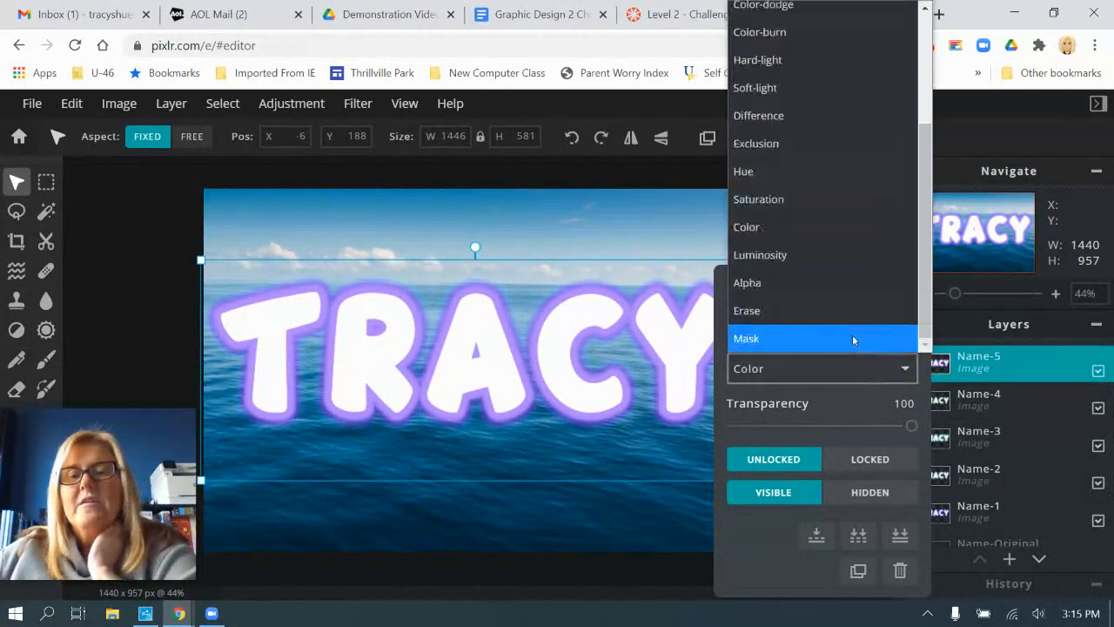
pyautogui.scroll(2, 855, 336)
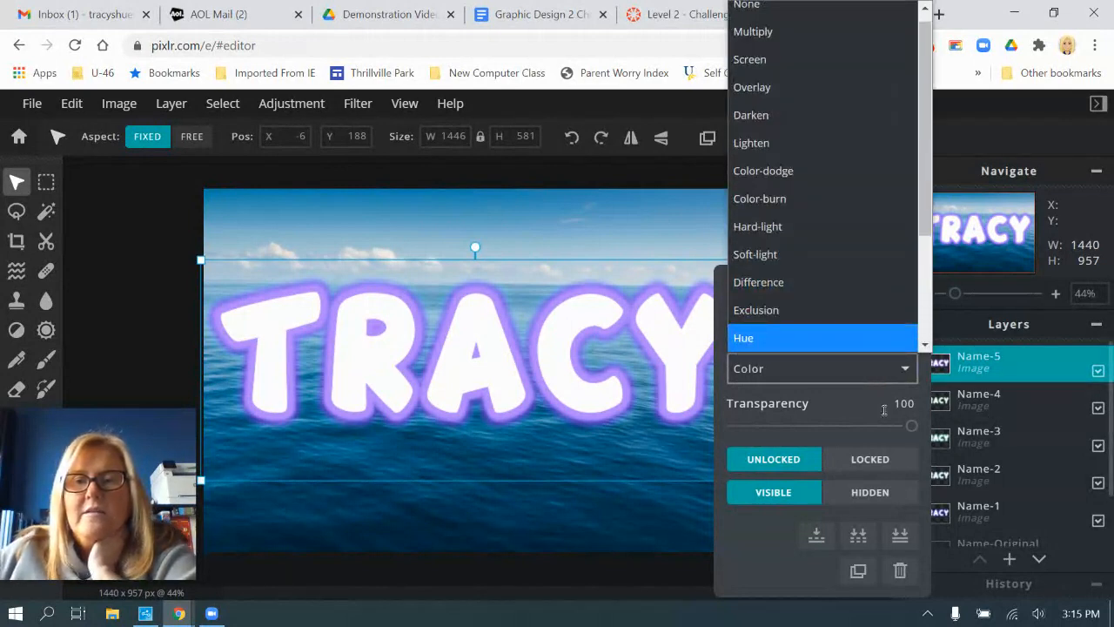
pyautogui.scroll(1, 778, 91)
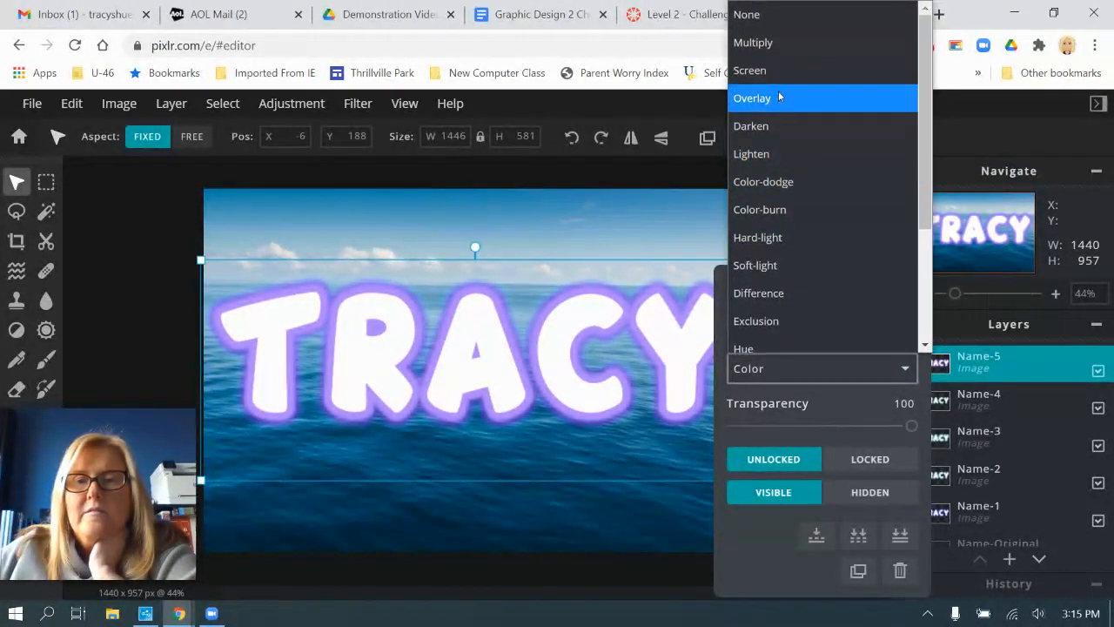
pyautogui.click(775, 17)
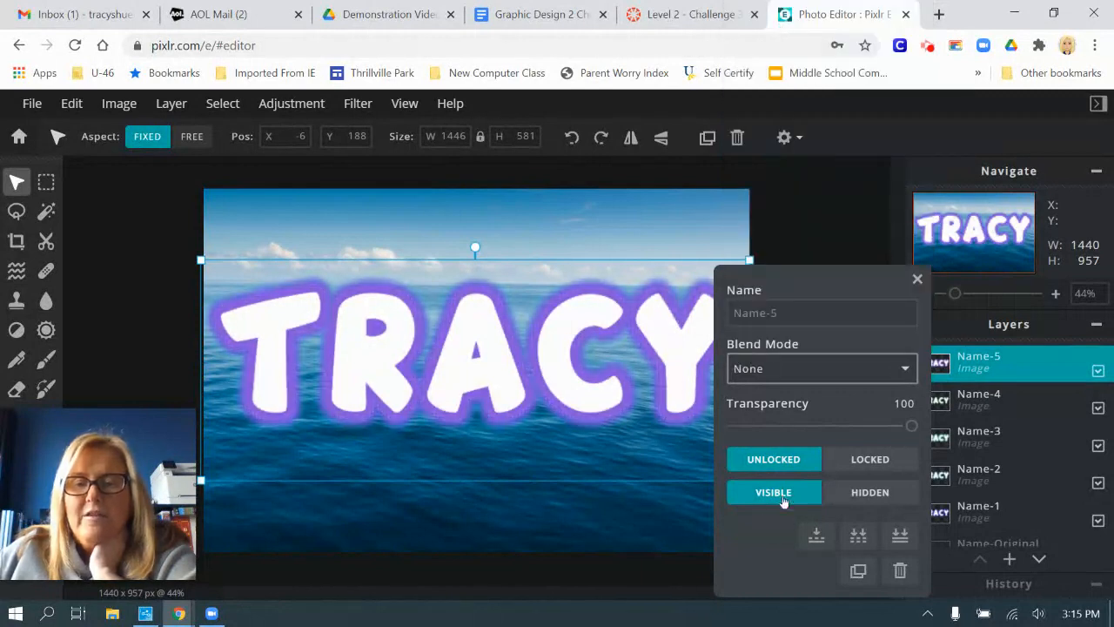
pyautogui.click(918, 278)
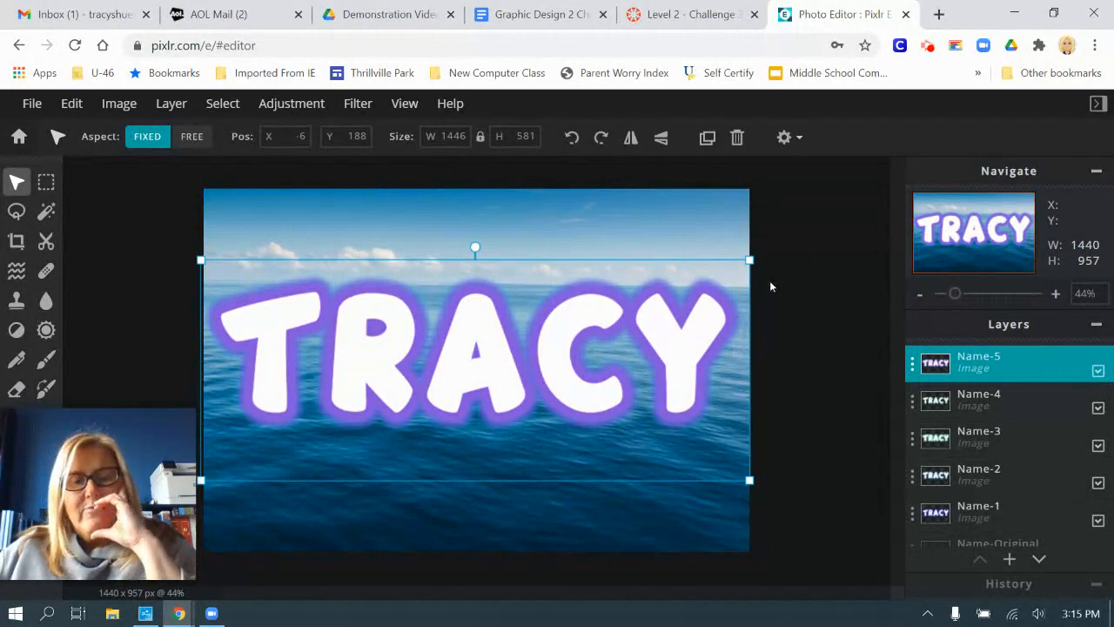
# - Check the reflection instructions on the Canvas assignment page, and duplicate the Name-5 layer in Pixlr E
pyautogui.click(677, 16)
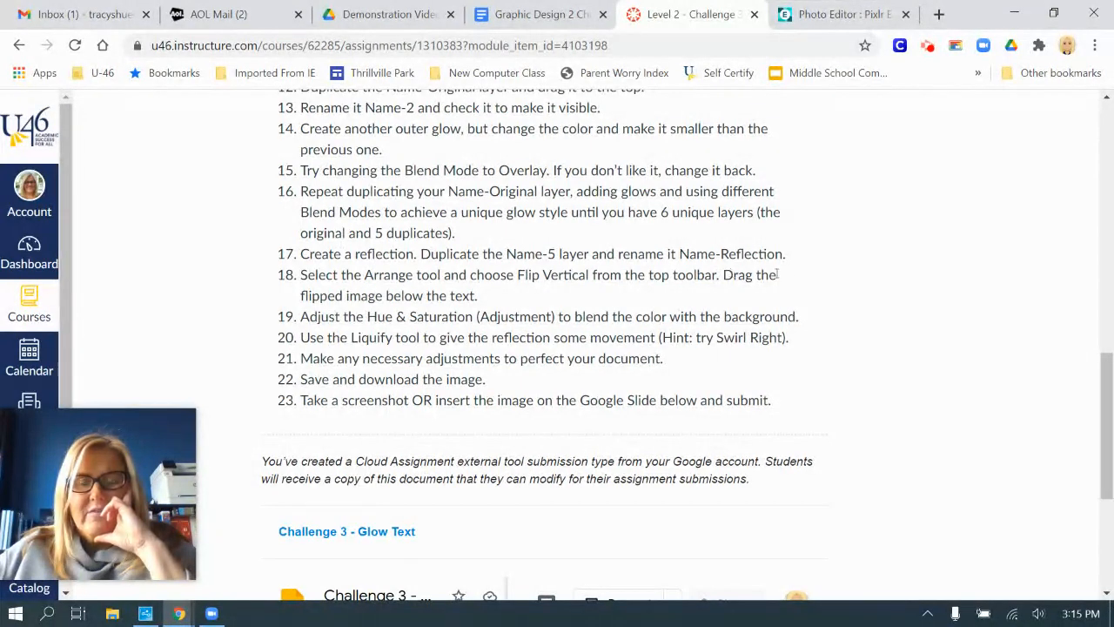
pyautogui.click(843, 14)
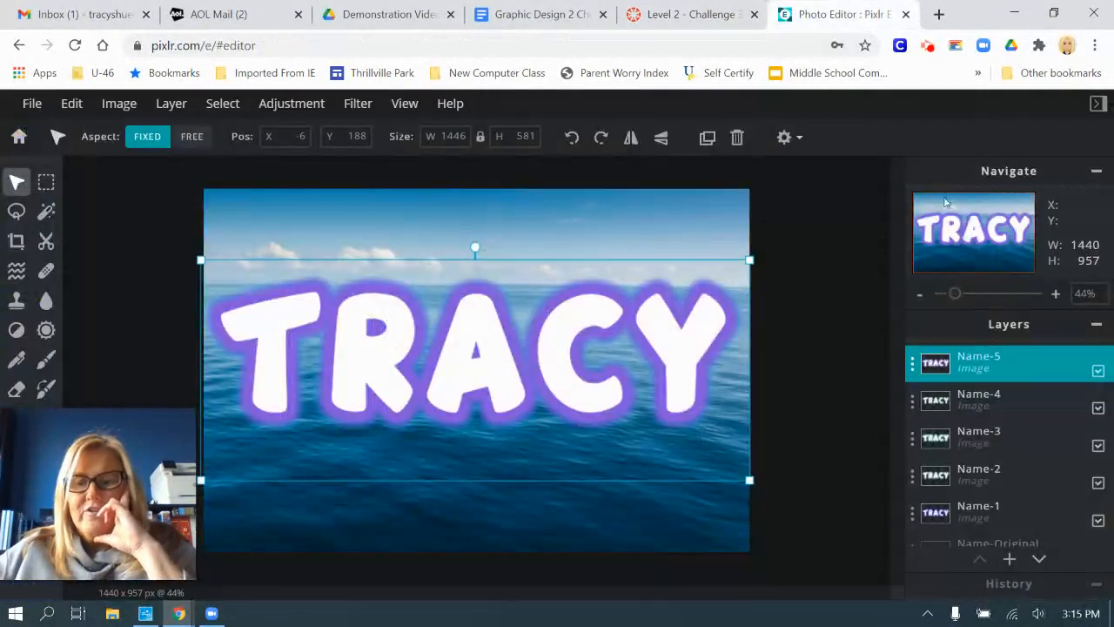
pyautogui.click(909, 370)
pyautogui.click(858, 570)
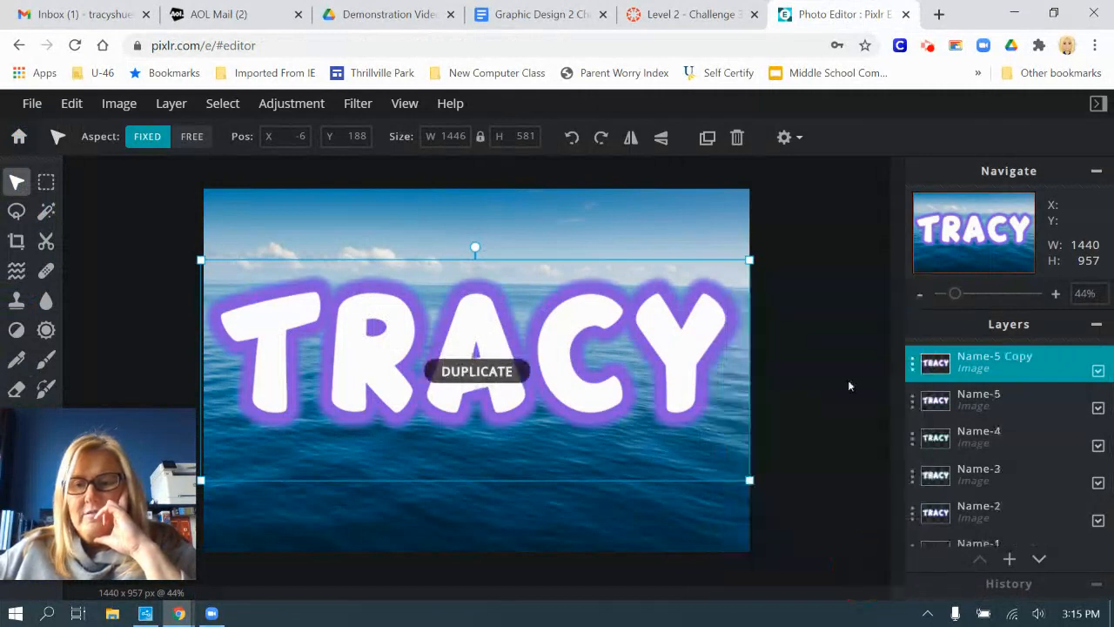
# - Rename the copy of the Name-5 layer to Name-Reflection
pyautogui.click(912, 363)
pyautogui.click(771, 312)
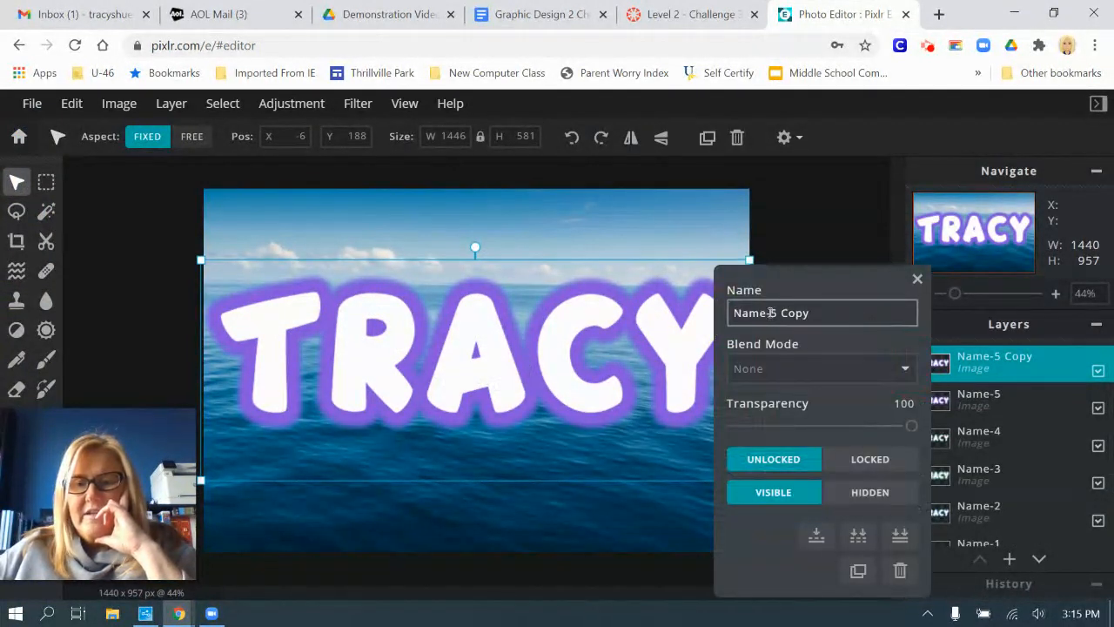
pyautogui.tripleClick(866, 316)
pyautogui.write('Name-Reflection')
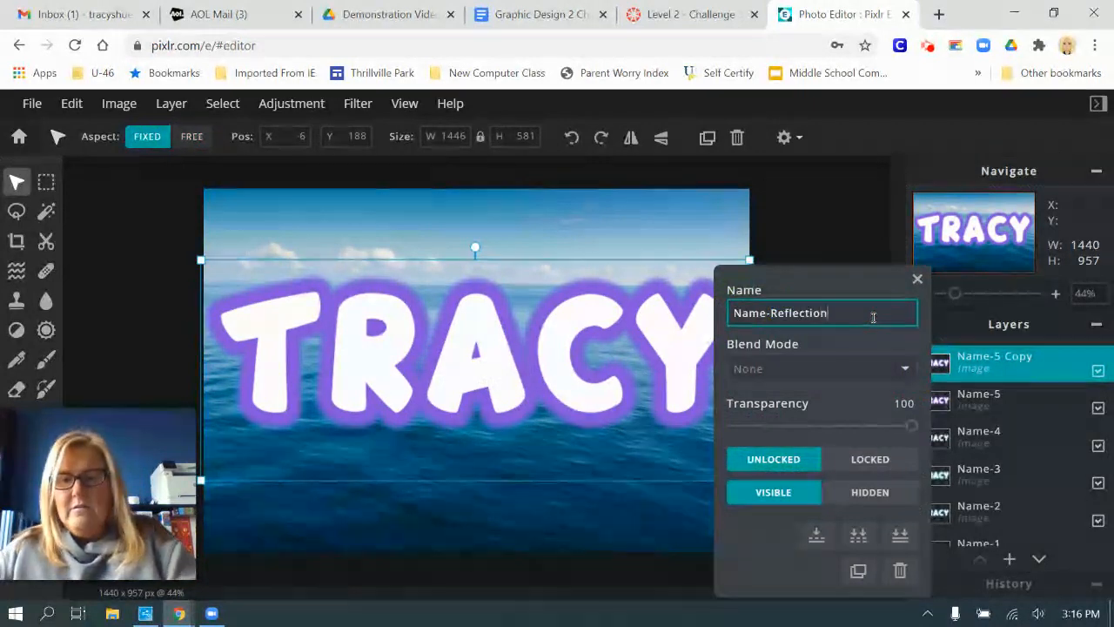
pyautogui.click(914, 279)
# - Review the Canvas assignment's instructions for flipping and placing the reflection, and return to Pixlr E
pyautogui.click(667, 16)
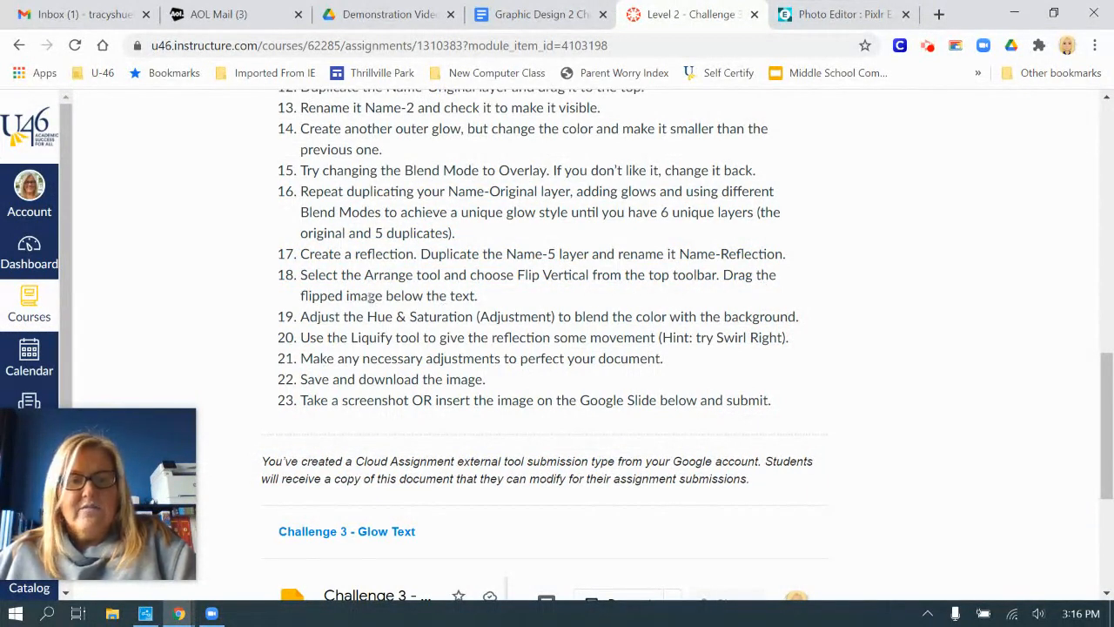
pyautogui.click(840, 15)
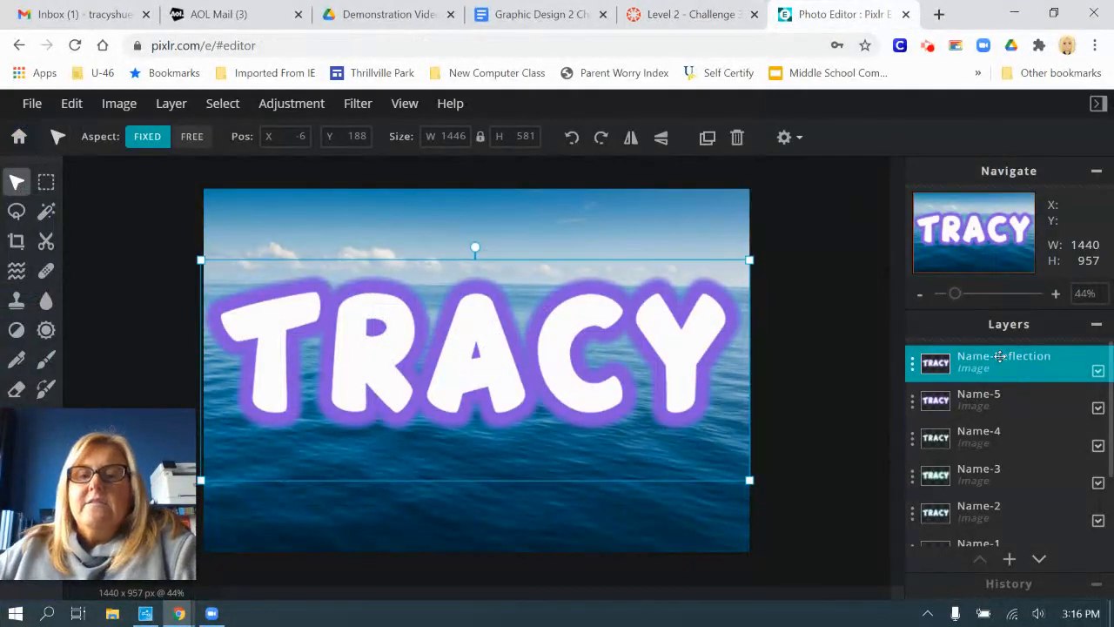
# - Flip the Name-Reflection layer vertically and move it directly below the upright name, to about Y 450
pyautogui.click(662, 139)
pyautogui.moveTo(564, 350); pyautogui.dragTo(564, 451)
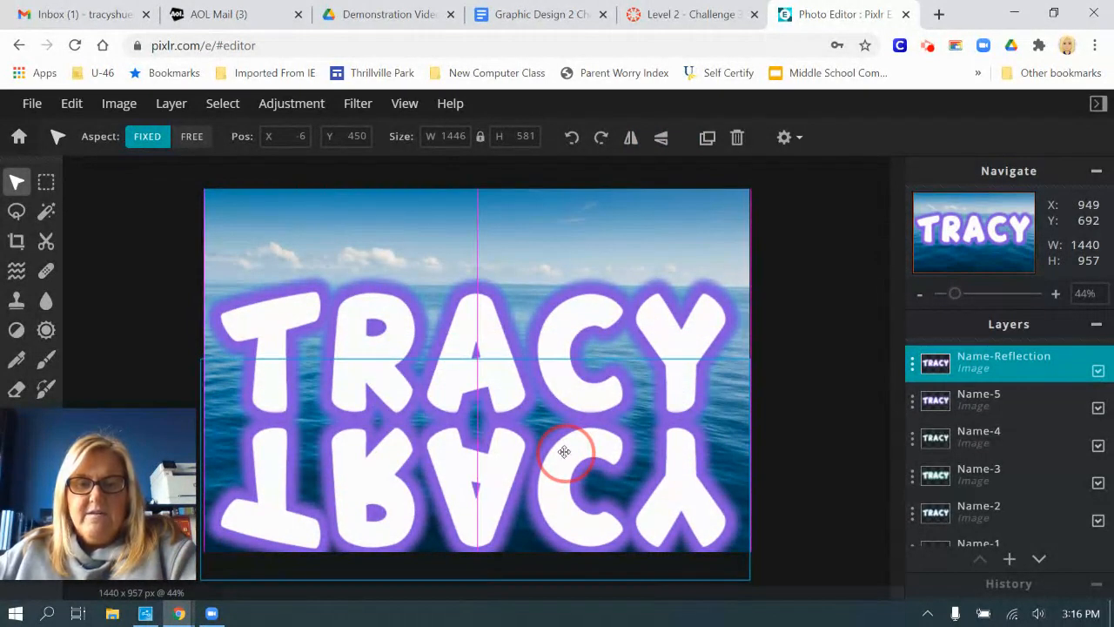
pyautogui.moveTo(565, 450); pyautogui.dragTo(564, 451)
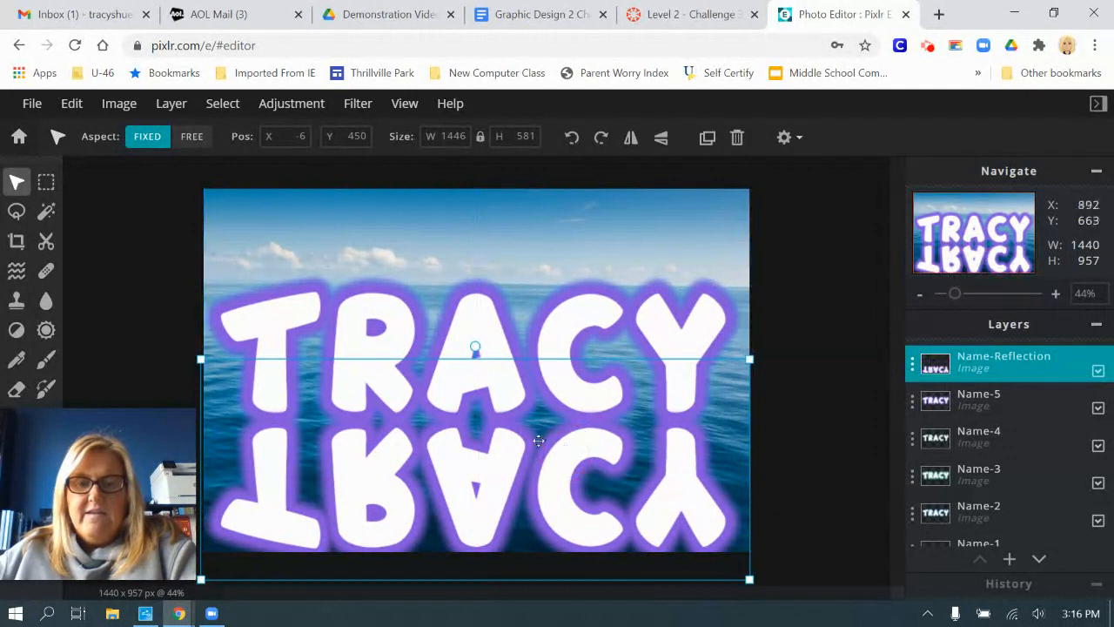
# - Check the color instruction on the Canvas assignment, and apply a lower hue and slightly lower saturation to the Name-Reflection layer for an ocean-blue glow
pyautogui.click(679, 15)
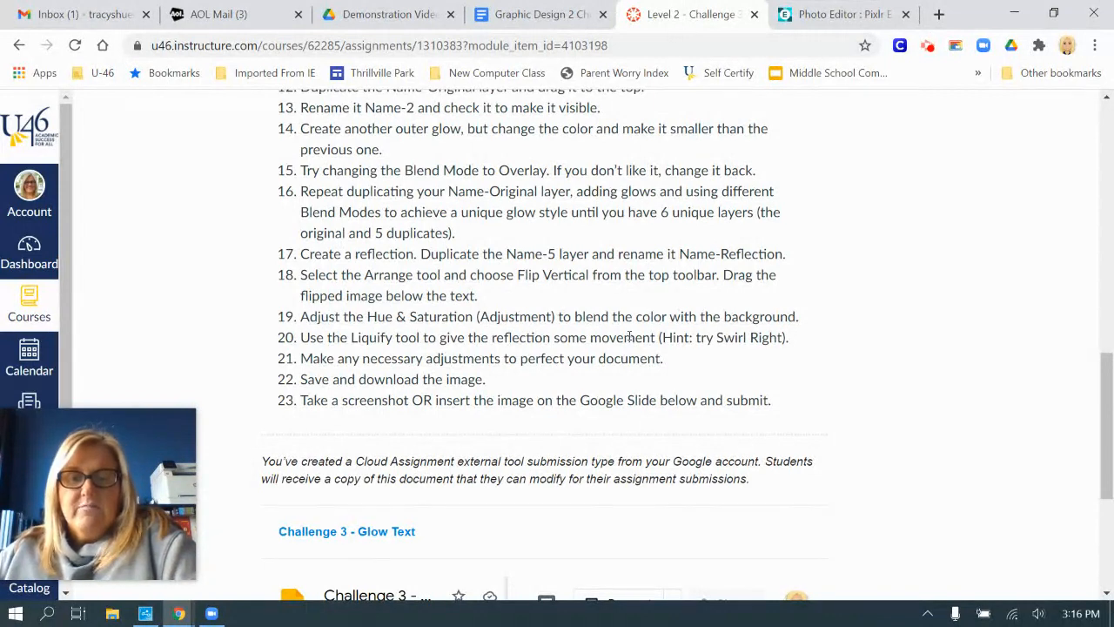
pyautogui.click(823, 16)
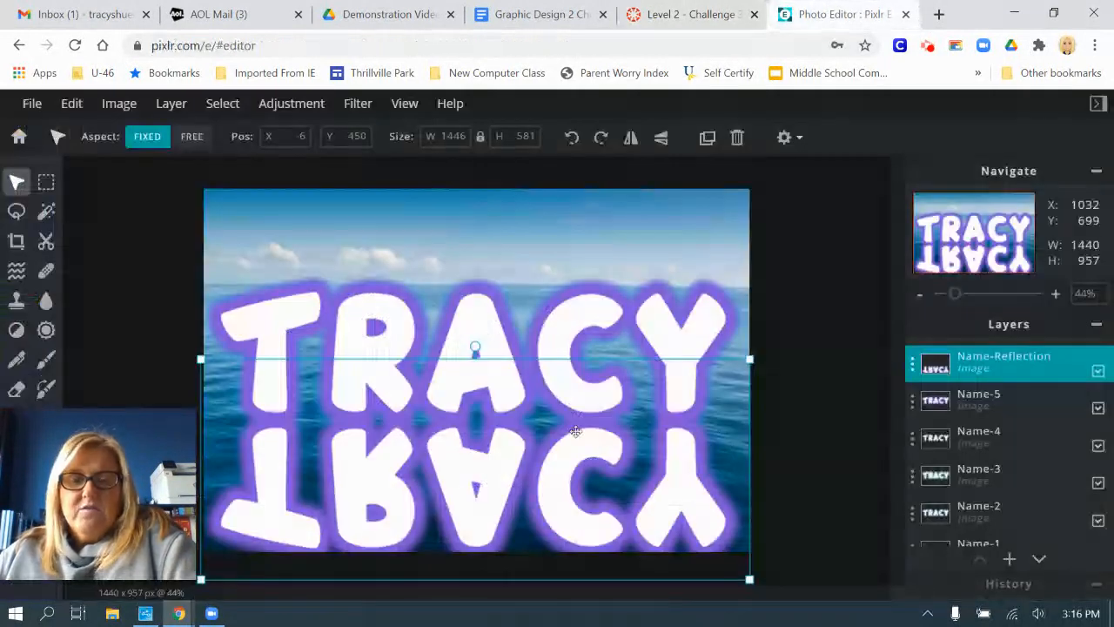
pyautogui.click(288, 104)
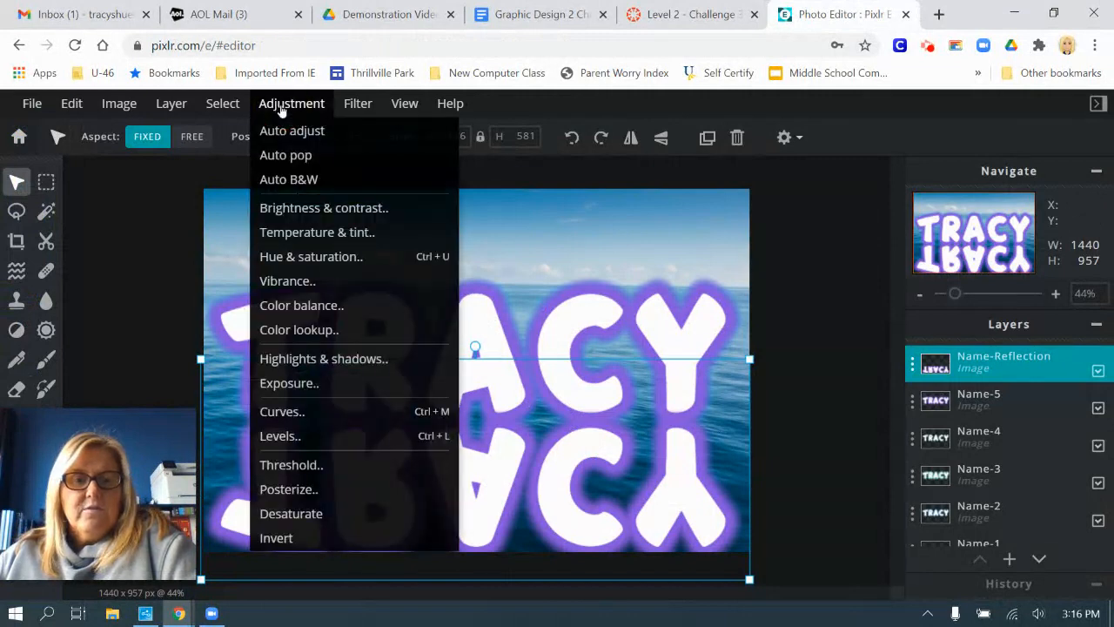
pyautogui.click(309, 257)
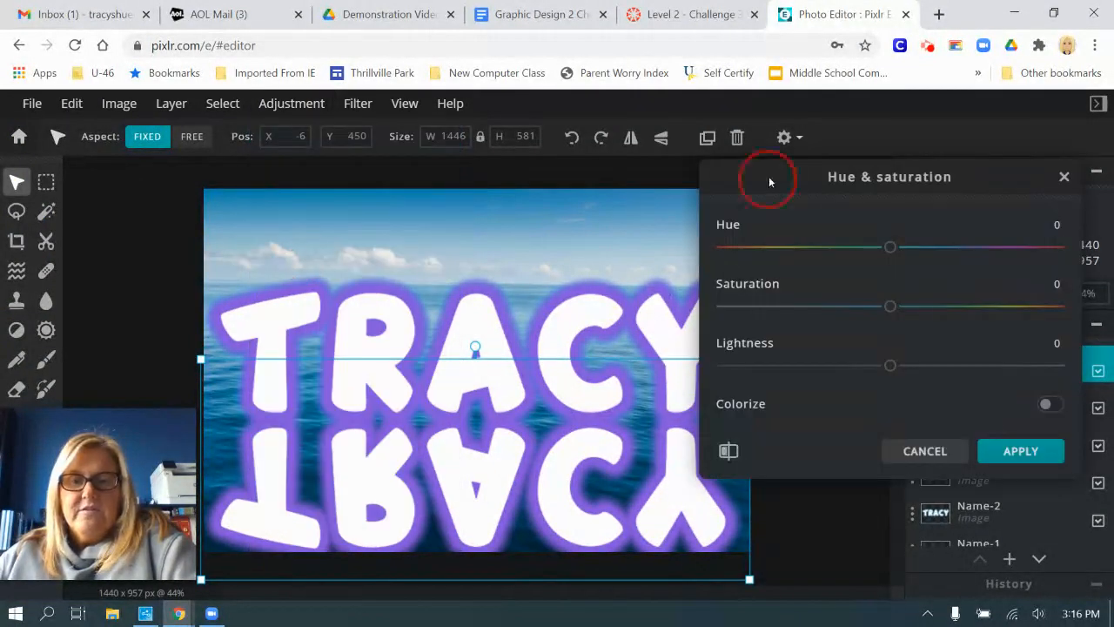
pyautogui.moveTo(769, 181); pyautogui.dragTo(830, 122)
pyautogui.moveTo(953, 188); pyautogui.dragTo(884, 188)
pyautogui.moveTo(951, 249); pyautogui.dragTo(871, 261)
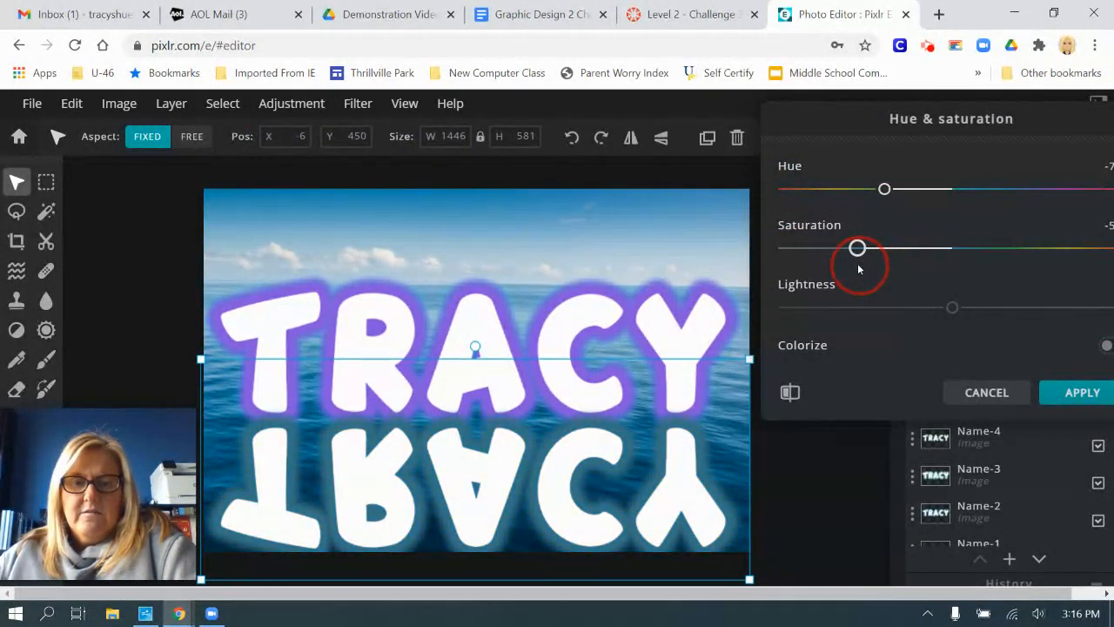
pyautogui.moveTo(839, 263); pyautogui.dragTo(928, 261)
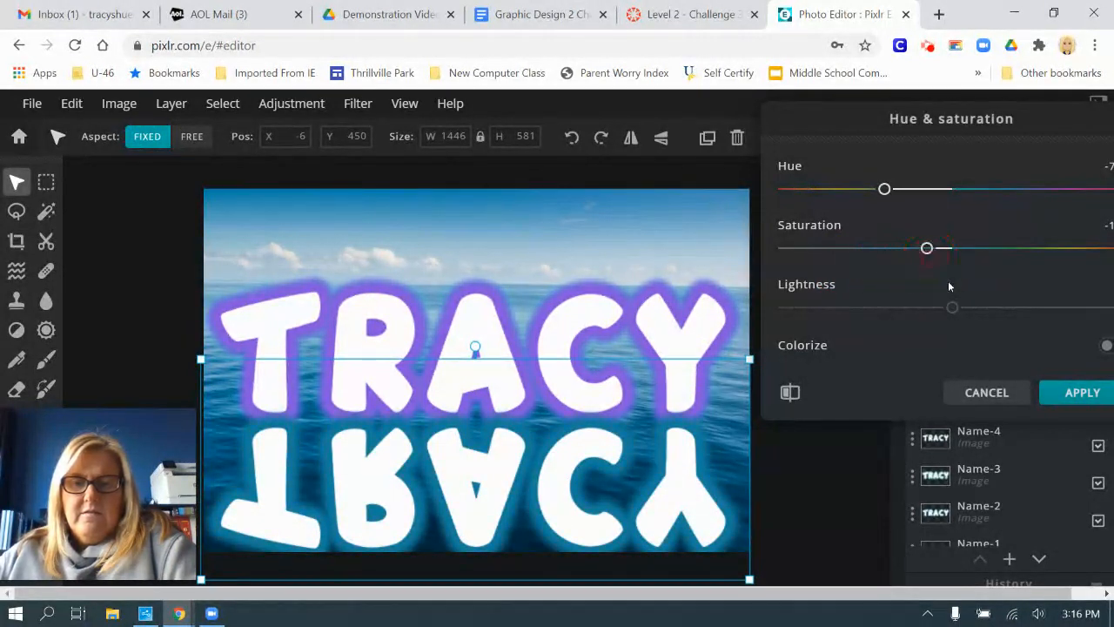
pyautogui.click(1064, 393)
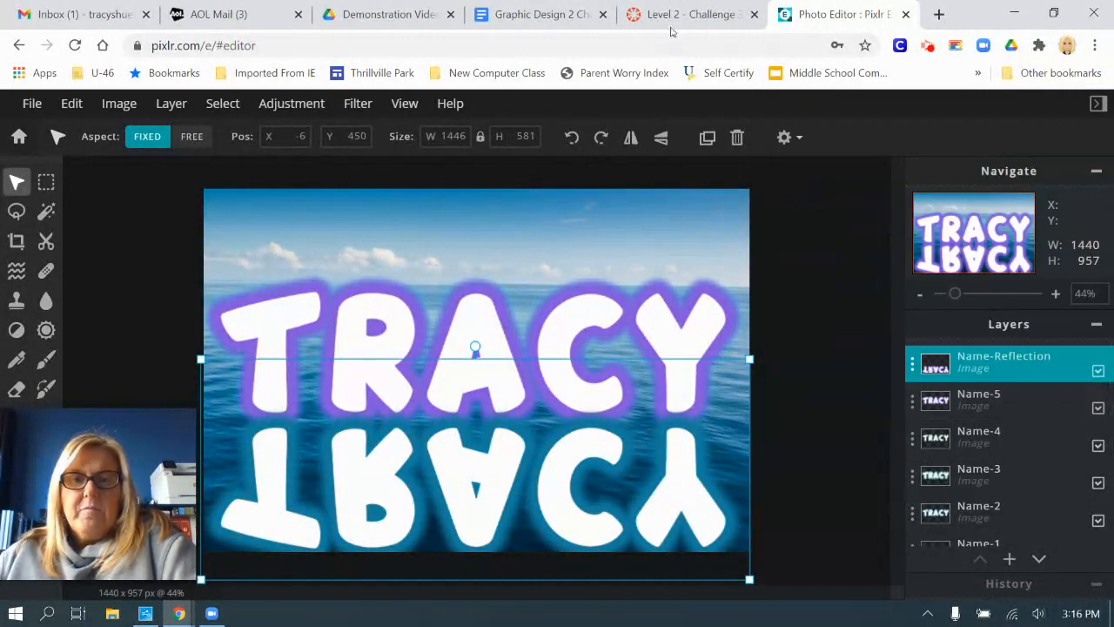
# - Review the Canvas assignment's Liquify instruction and return to Pixlr E
pyautogui.click(683, 15)
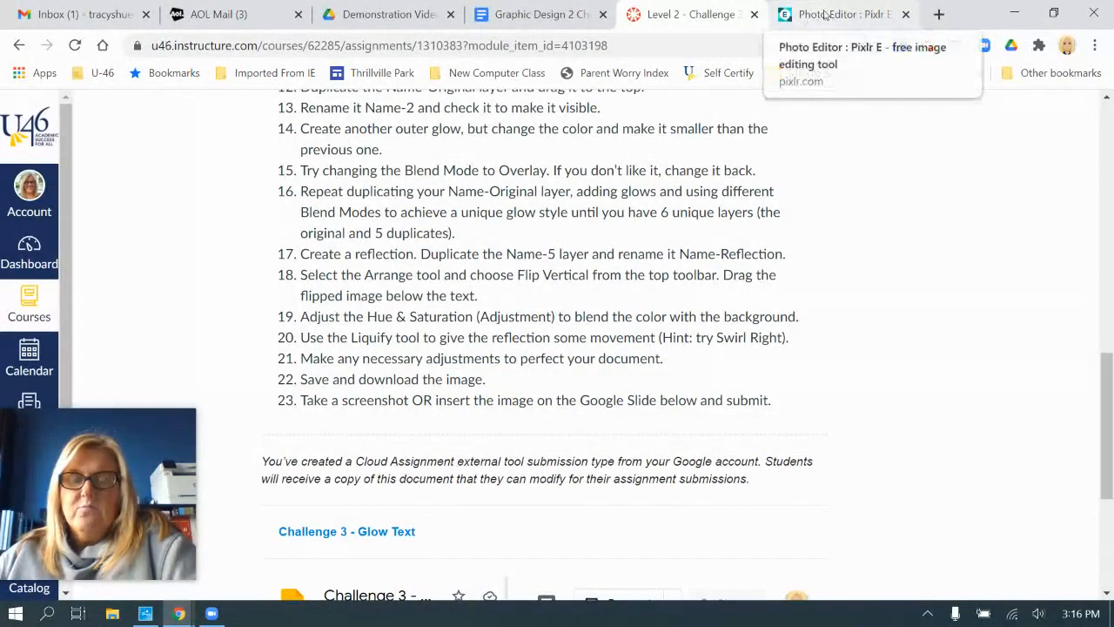
pyautogui.click(825, 15)
# - Select the Name-5 layer, try shrinking it to about 1315 × 528 px, and undo the resize
pyautogui.click(640, 338)
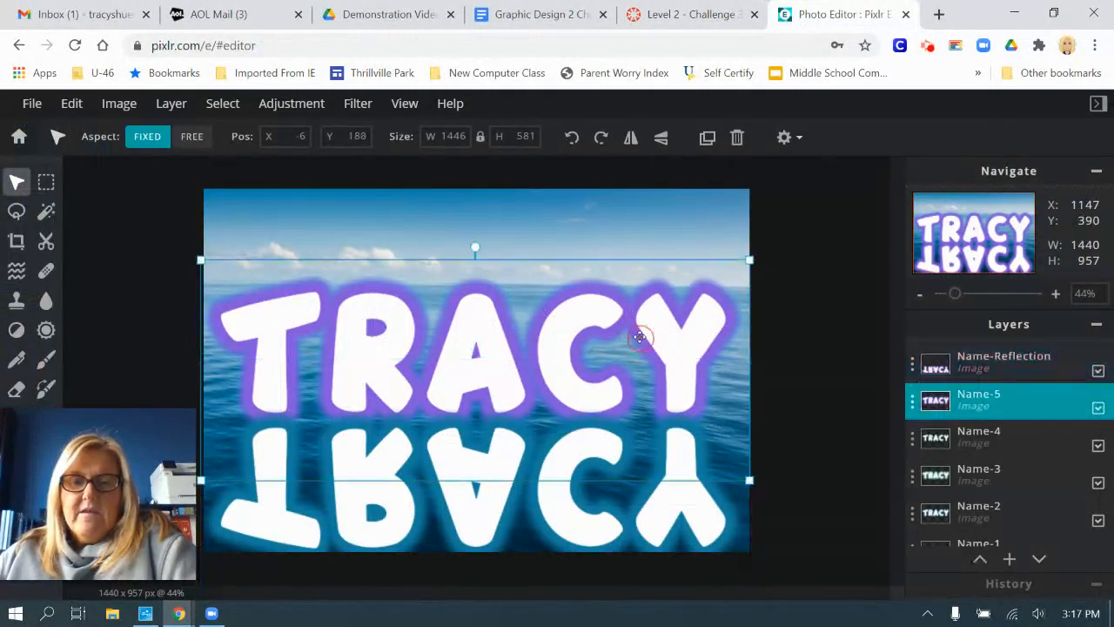
pyautogui.moveTo(749, 480); pyautogui.dragTo(700, 460)
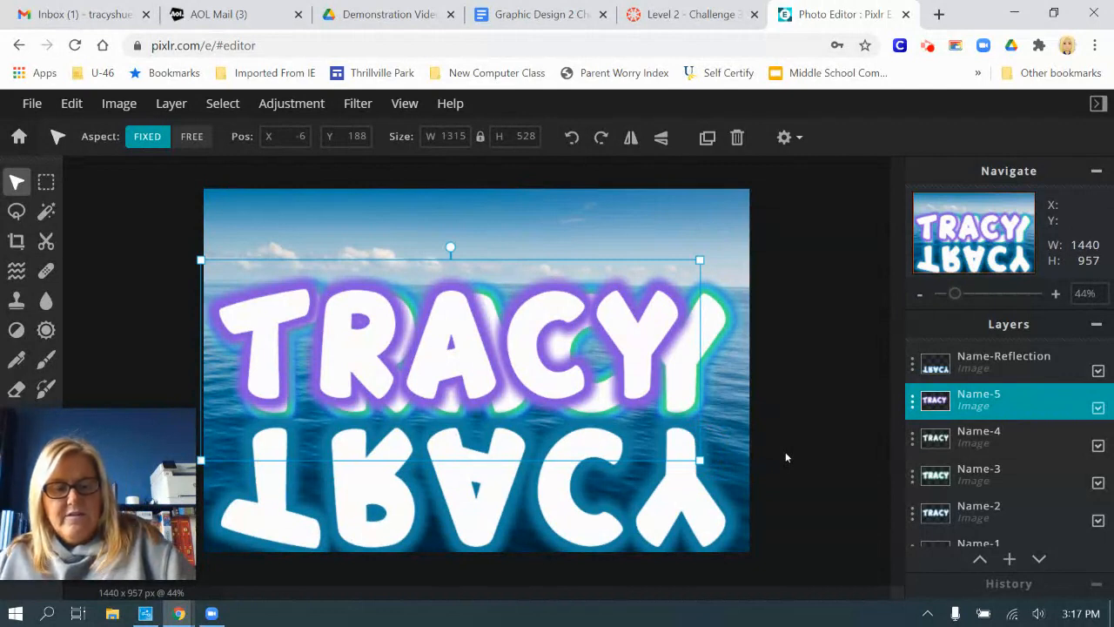
pyautogui.hotkey('ctrl', 'z')
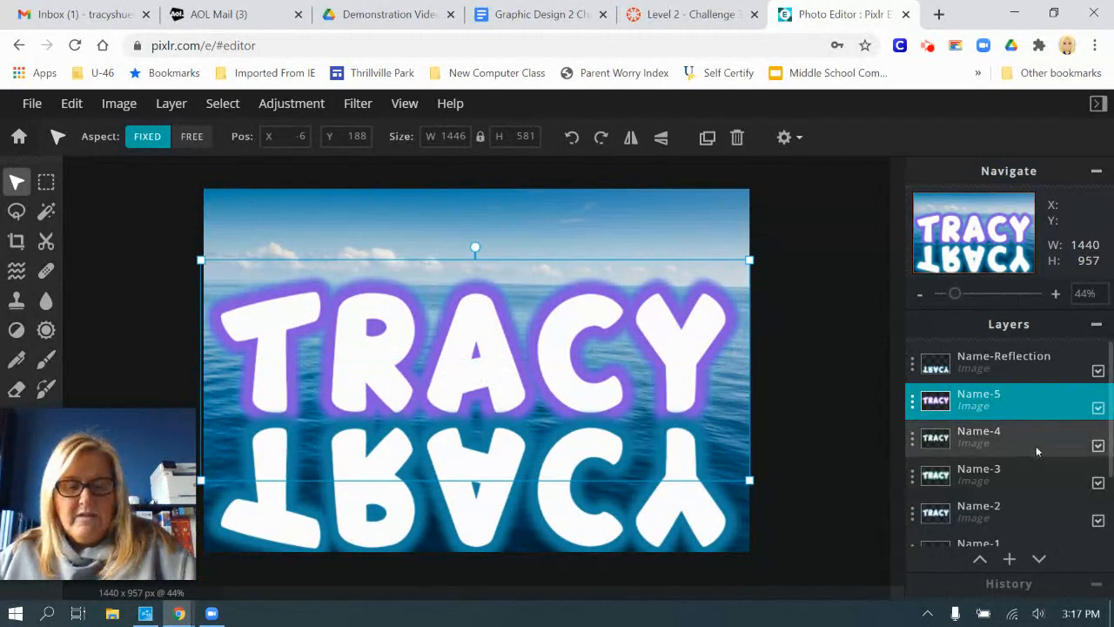
# - Move the layers from Name-5 down to Name-Original up slightly as a group, and raise the reflection to about Y 409 beneath them
pyautogui.keyDown('ctrl'); pyautogui.click(1013, 437); pyautogui.keyUp('ctrl')
pyautogui.keyDown('ctrl'); pyautogui.click(1020, 471); pyautogui.keyUp('ctrl')
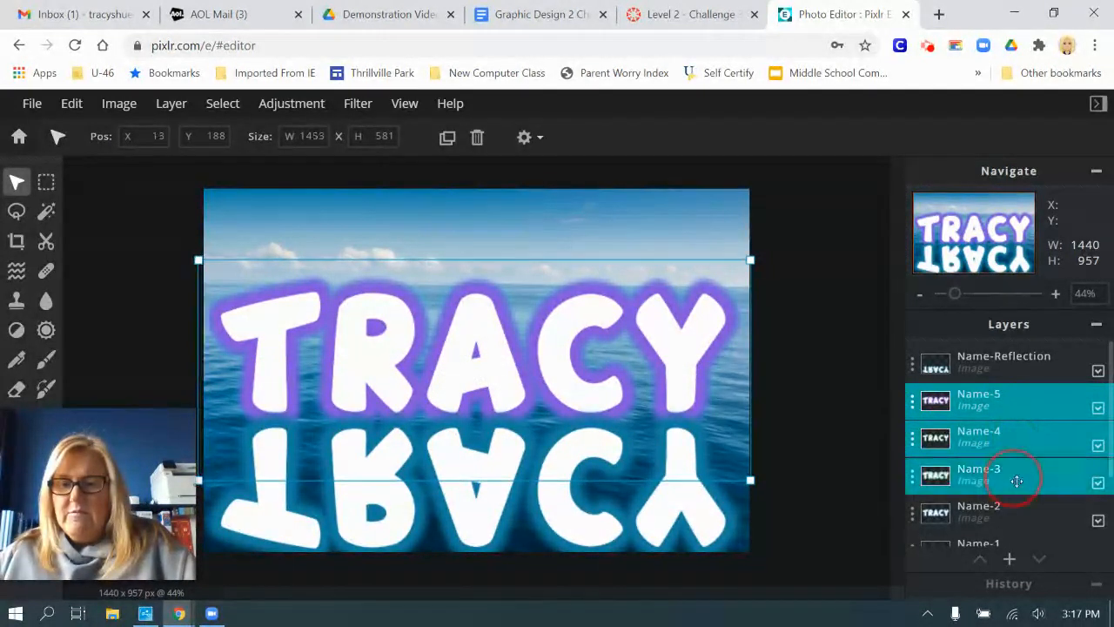
pyautogui.keyDown('ctrl'); pyautogui.click(1025, 506); pyautogui.keyUp('ctrl')
pyautogui.scroll(-2, 1031, 496)
pyautogui.keyDown('ctrl'); pyautogui.click(1020, 448); pyautogui.keyUp('ctrl')
pyautogui.keyDown('ctrl'); pyautogui.click(1020, 481); pyautogui.keyUp('ctrl')
pyautogui.moveTo(545, 335); pyautogui.dragTo(544, 311)
pyautogui.click(563, 489)
pyautogui.moveTo(570, 508); pyautogui.dragTo(567, 491)
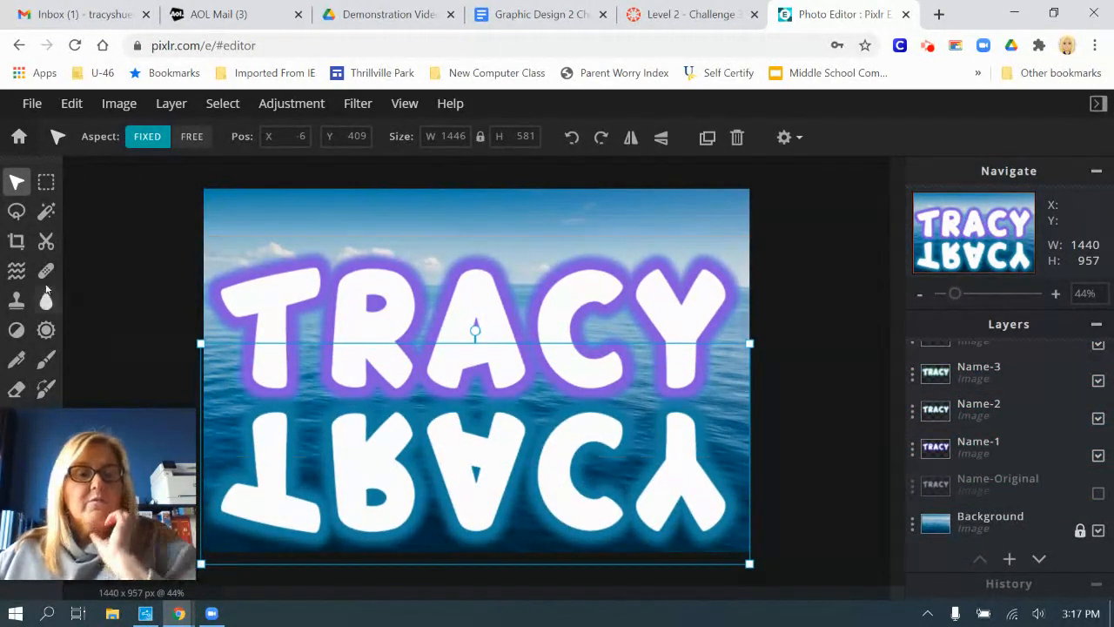
# - Distort the first two letters of the reflection with the Liquify tool's Swirl Right method at size 110 and strength 75%
pyautogui.click(18, 273)
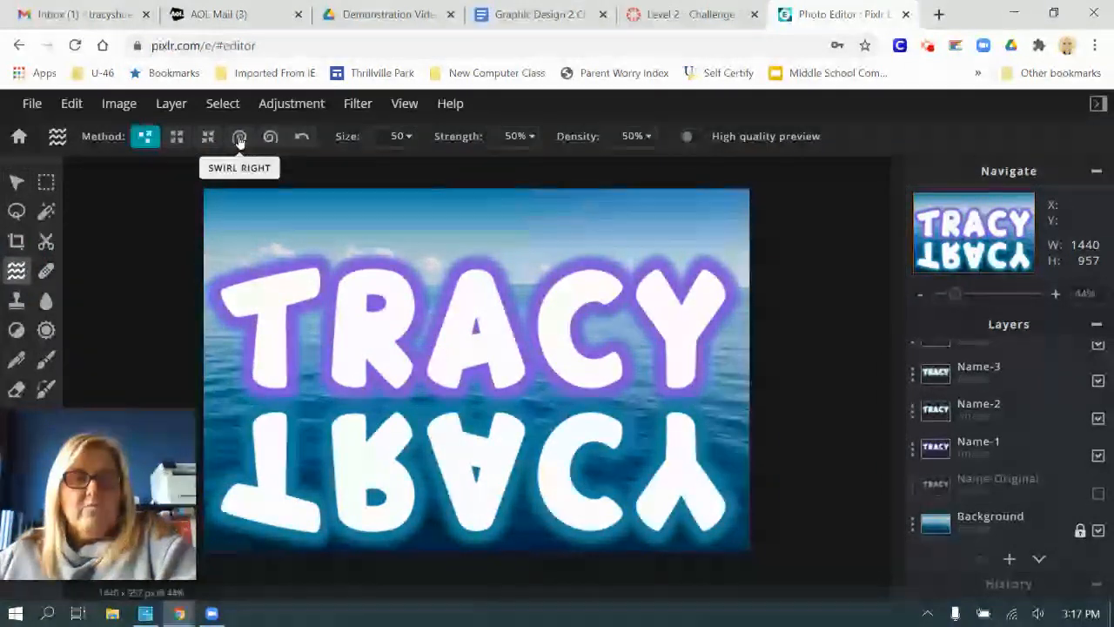
pyautogui.click(240, 140)
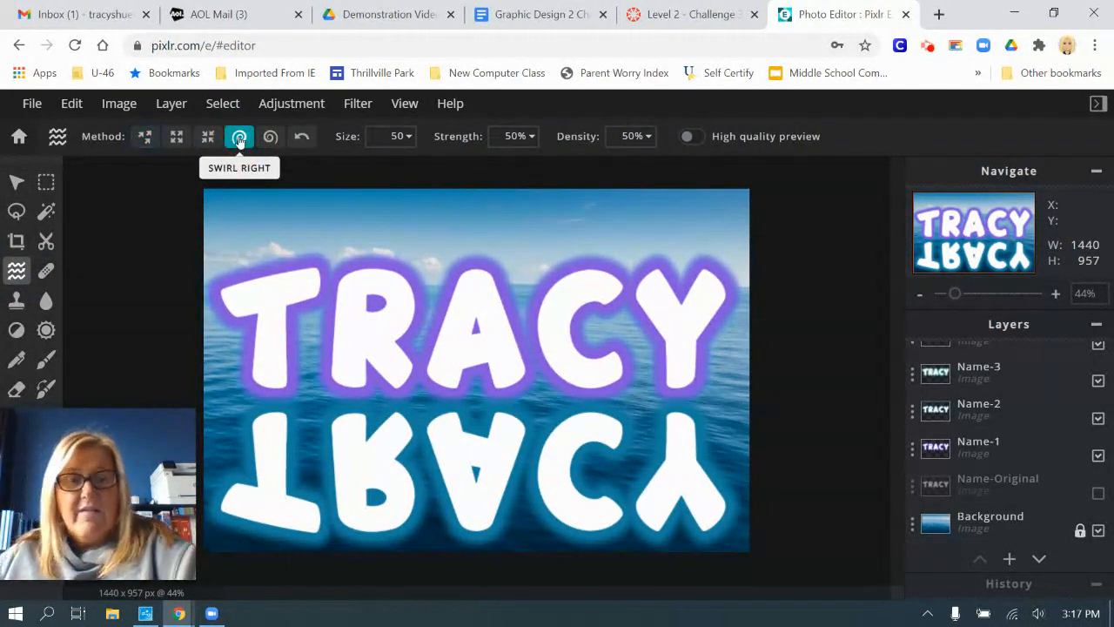
pyautogui.click(403, 138)
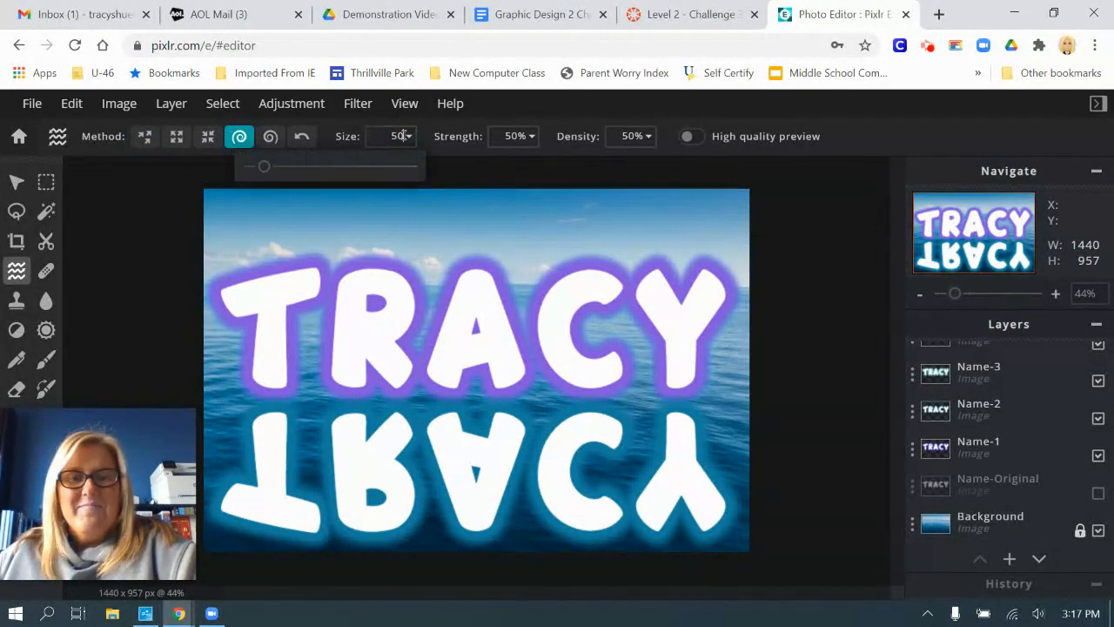
pyautogui.moveTo(264, 168); pyautogui.dragTo(284, 168)
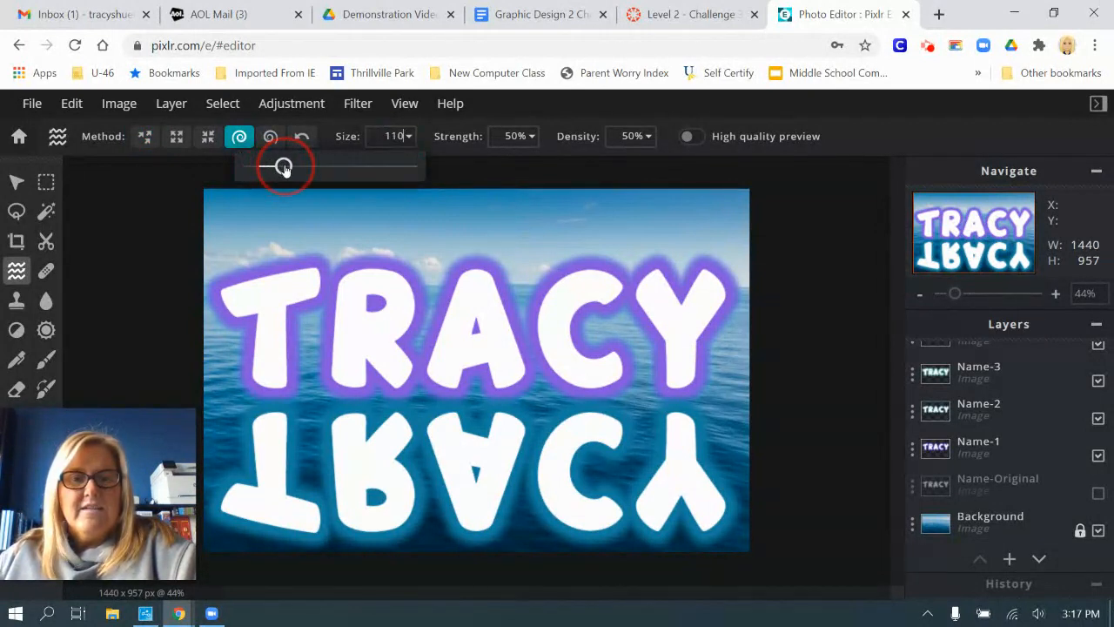
pyautogui.click(523, 146)
pyautogui.moveTo(460, 164); pyautogui.dragTo(493, 167)
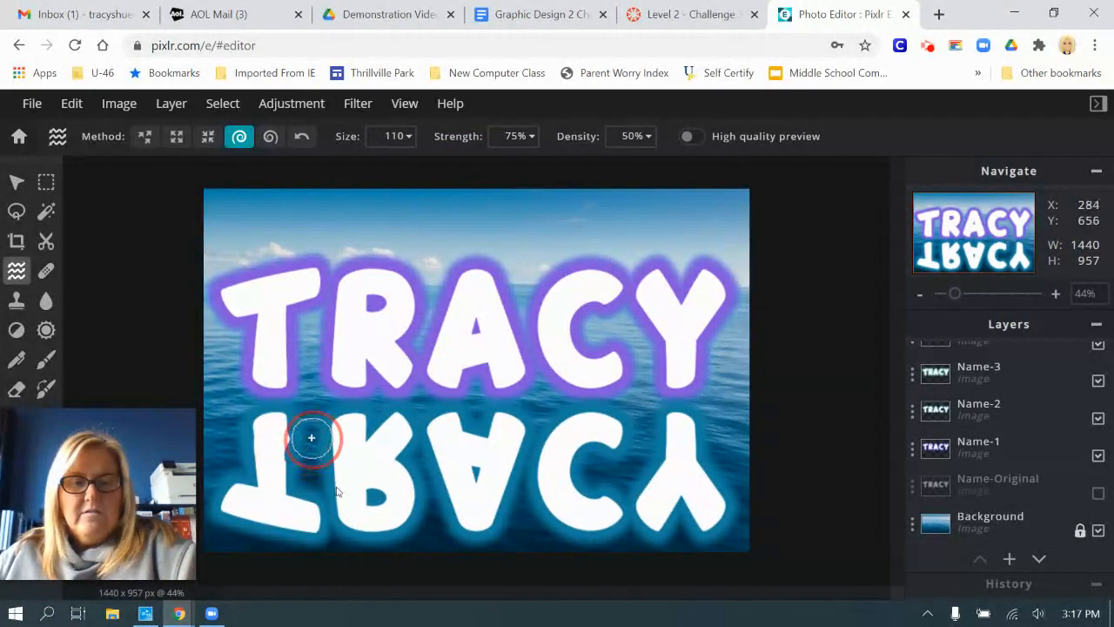
pyautogui.moveTo(301, 529)
pyautogui.mouseDown()
pyautogui.moveTo(407, 513)
pyautogui.moveTo(415, 439)
pyautogui.moveTo(390, 436)
pyautogui.moveTo(471, 524)
pyautogui.moveTo(393, 525)
pyautogui.moveTo(366, 507)
pyautogui.moveTo(397, 500)
pyautogui.mouseUp()
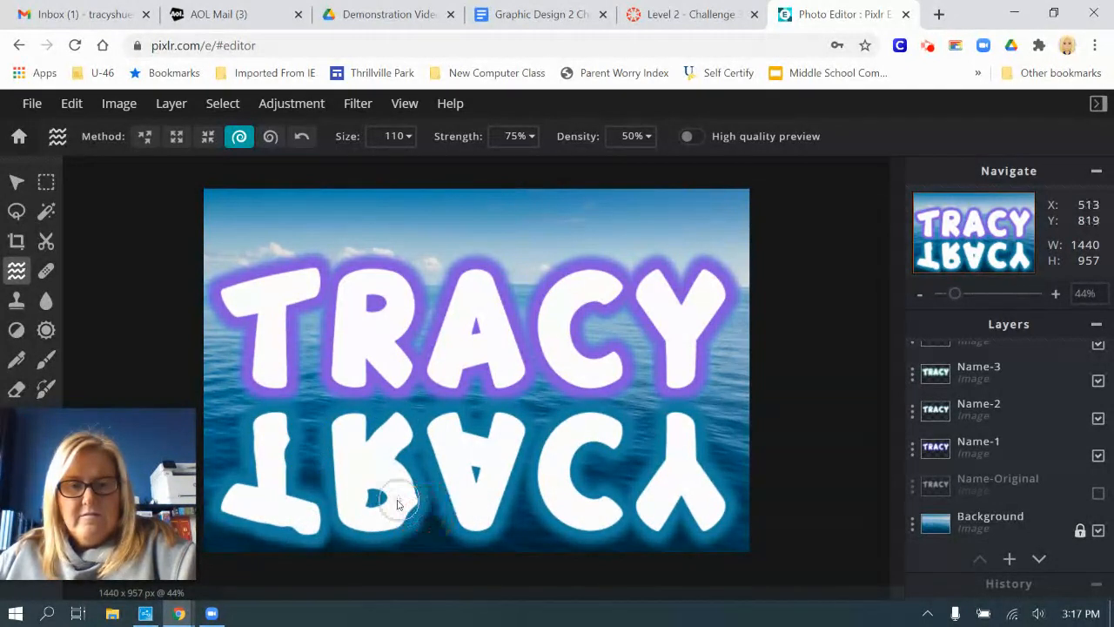
# - Enlarge the Swirl Right brush to size 166 and swirl the remaining reflected letters and the second letter again
pyautogui.click(399, 136)
pyautogui.moveTo(287, 168); pyautogui.dragTo(300, 168)
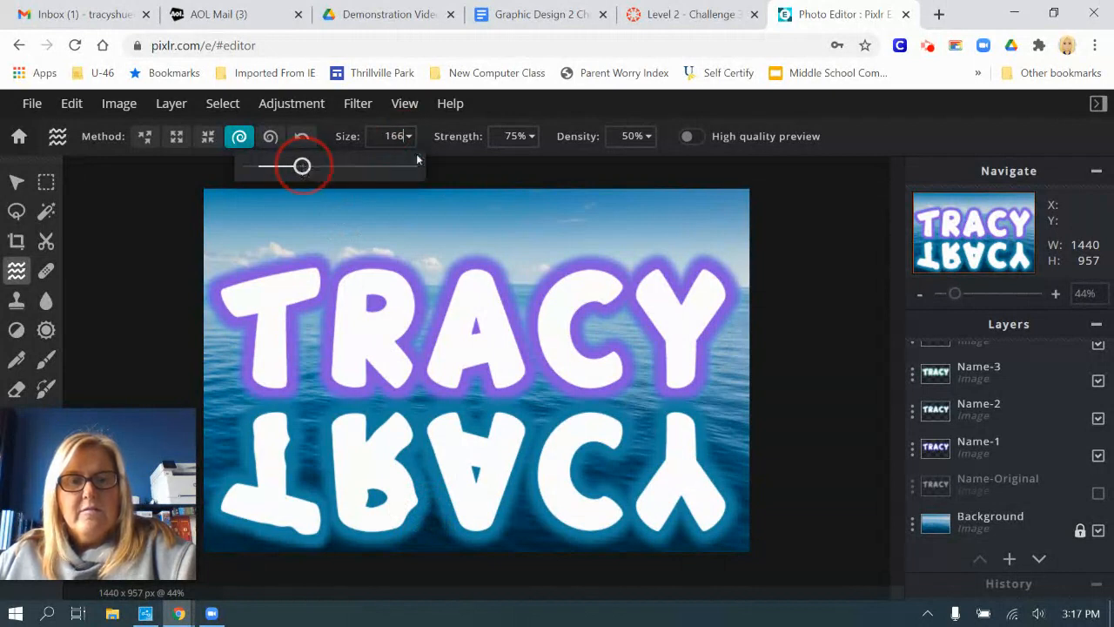
pyautogui.click(527, 135)
pyautogui.moveTo(675, 446)
pyautogui.mouseDown()
pyautogui.moveTo(710, 454)
pyautogui.moveTo(727, 506)
pyautogui.moveTo(722, 518)
pyautogui.moveTo(689, 519)
pyautogui.moveTo(718, 525)
pyautogui.moveTo(644, 519)
pyautogui.moveTo(637, 509)
pyautogui.moveTo(654, 504)
pyautogui.moveTo(583, 438)
pyautogui.moveTo(598, 438)
pyautogui.moveTo(576, 508)
pyautogui.moveTo(591, 505)
pyautogui.moveTo(514, 486)
pyautogui.moveTo(470, 454)
pyautogui.moveTo(486, 449)
pyautogui.moveTo(477, 510)
pyautogui.moveTo(488, 530)
pyautogui.moveTo(388, 450)
pyautogui.moveTo(431, 518)
pyautogui.mouseUp()
pyautogui.moveTo(360, 448); pyautogui.dragTo(344, 430)
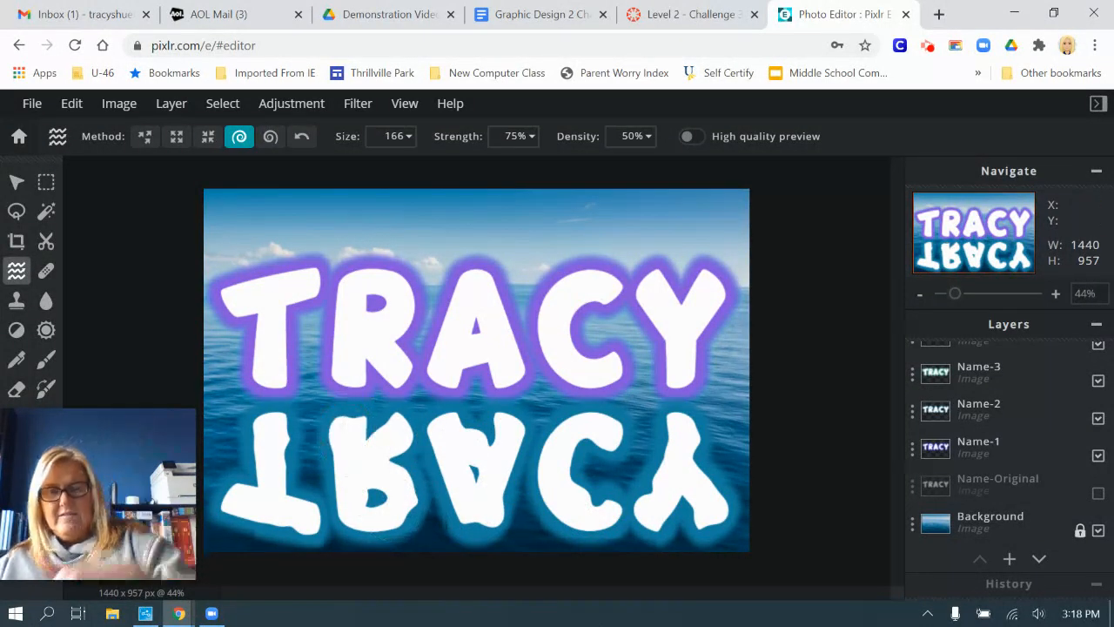
# - Review the Canvas assignment's final instructions on adjusting, saving and submitting the image, and return to Pixlr E
pyautogui.click(662, 11)
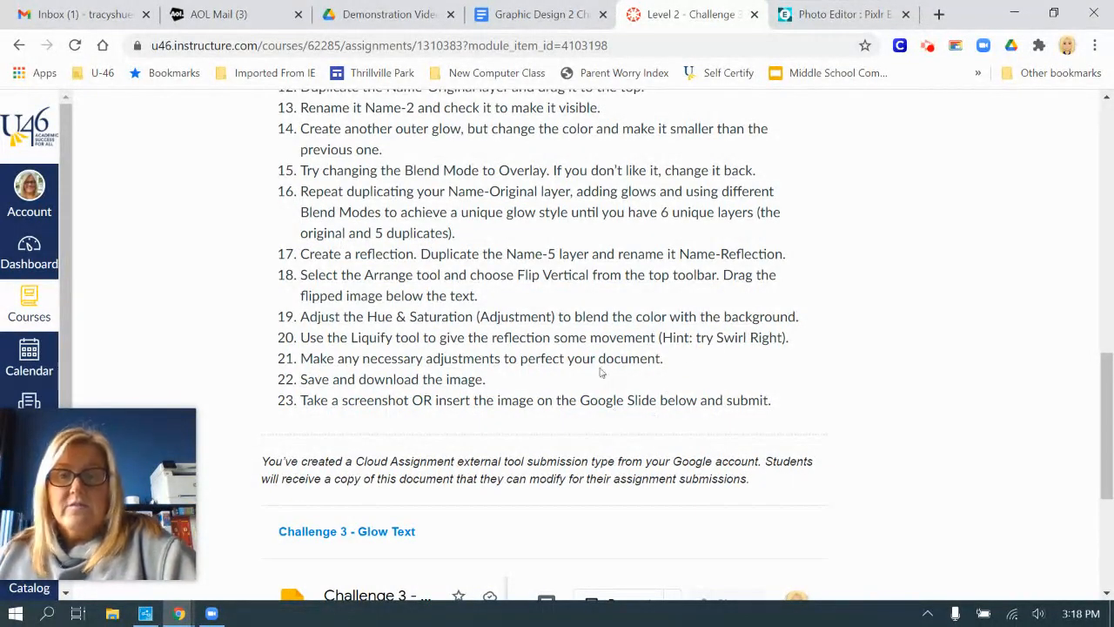
pyautogui.click(845, 15)
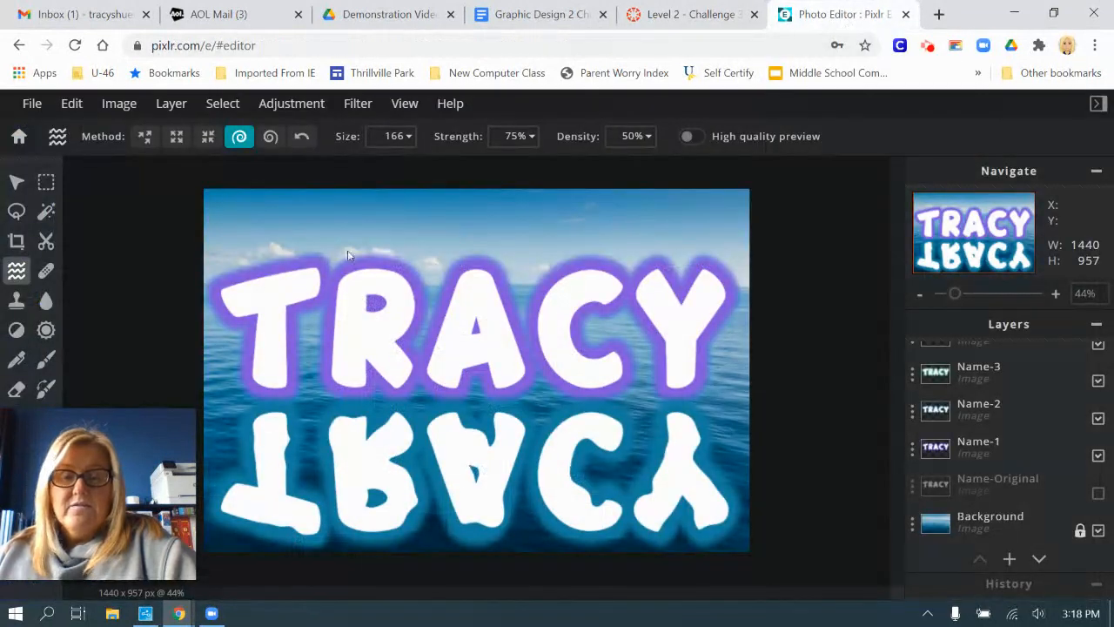
pyautogui.click(179, 614)
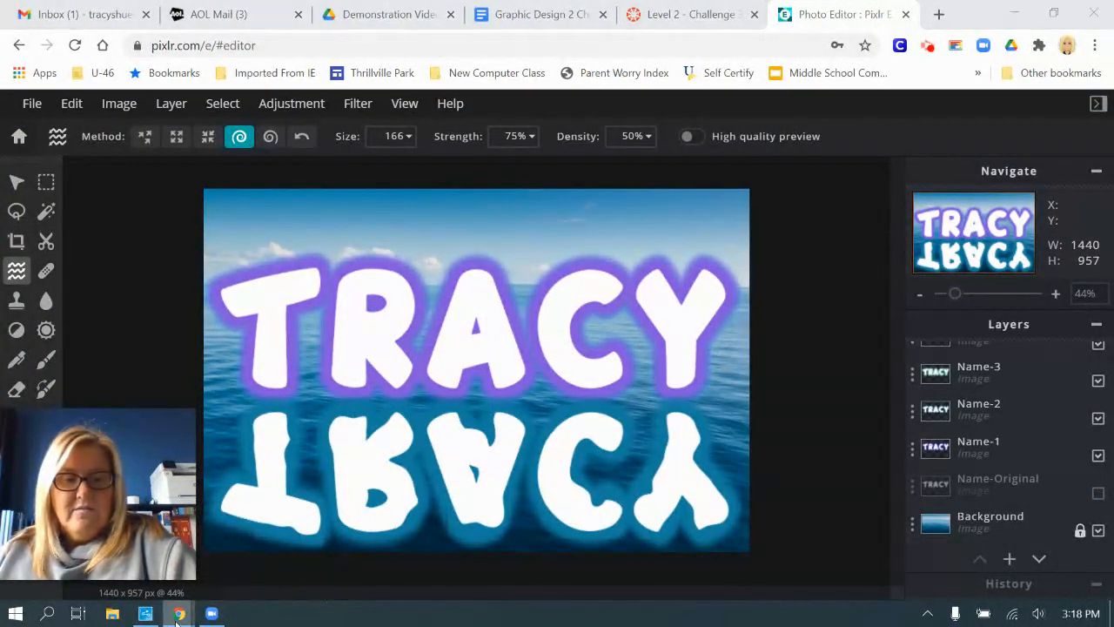
pyautogui.click(594, 566)
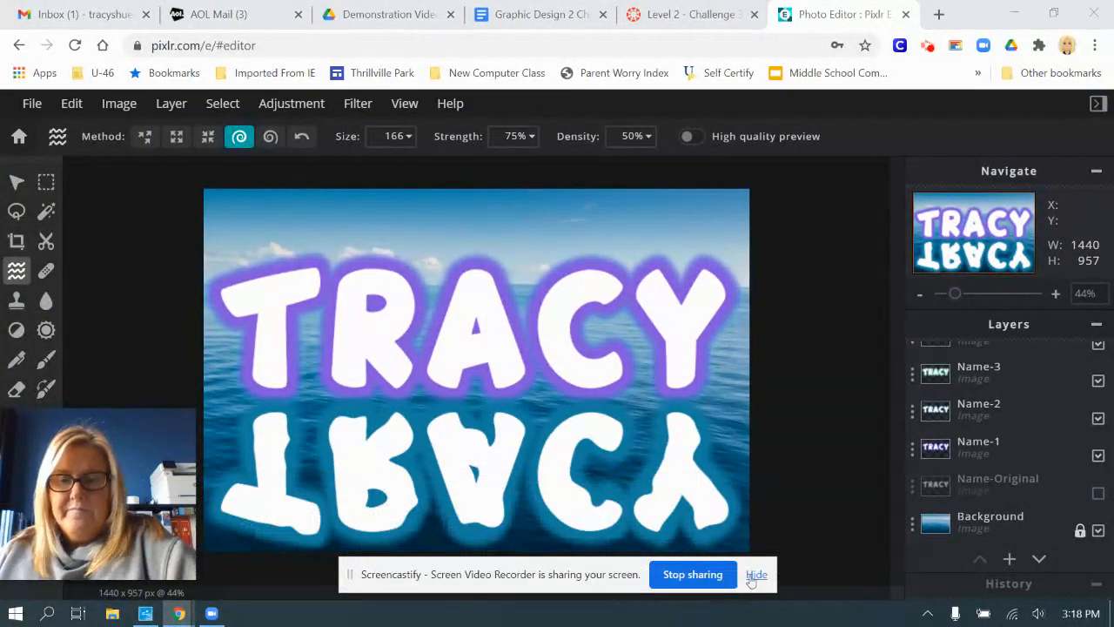